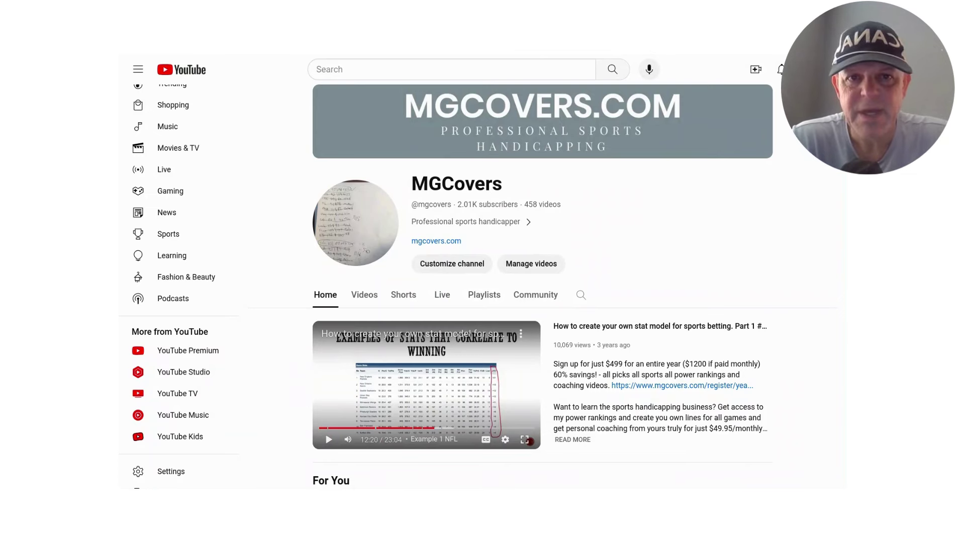
click(466, 61)
click(466, 54)
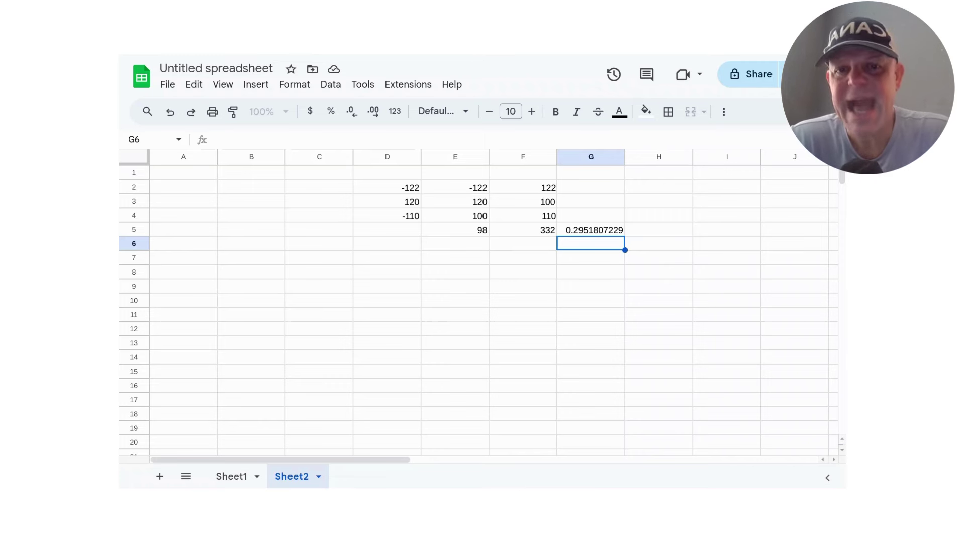
Step: Examine the first two bets on Sheet2, comparing the odds in column D with the amounts in columns E and F
click(438, 275)
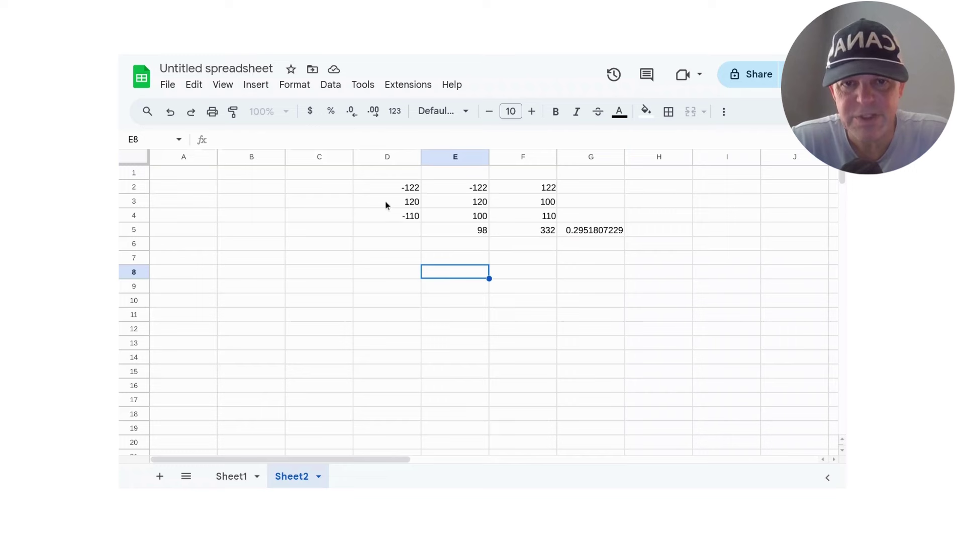
click(385, 187)
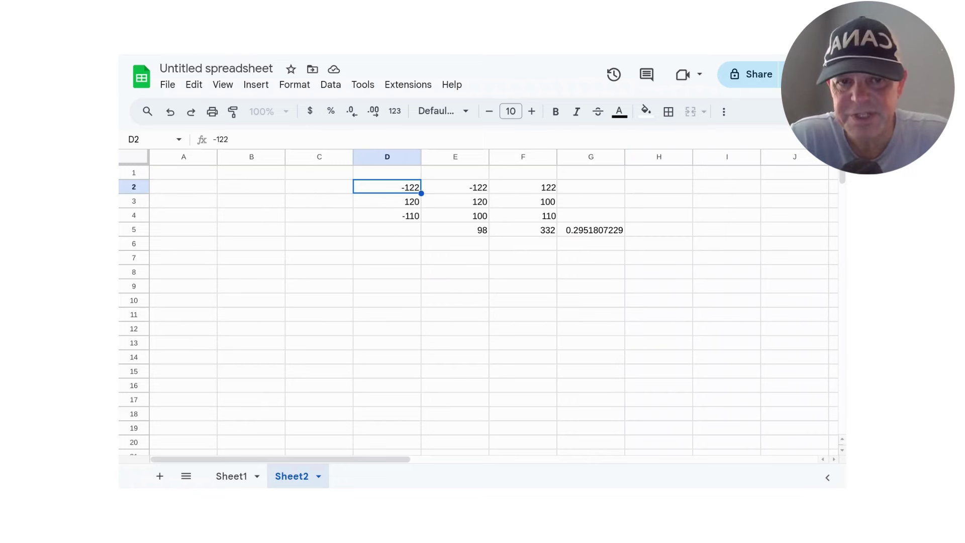
click(455, 187)
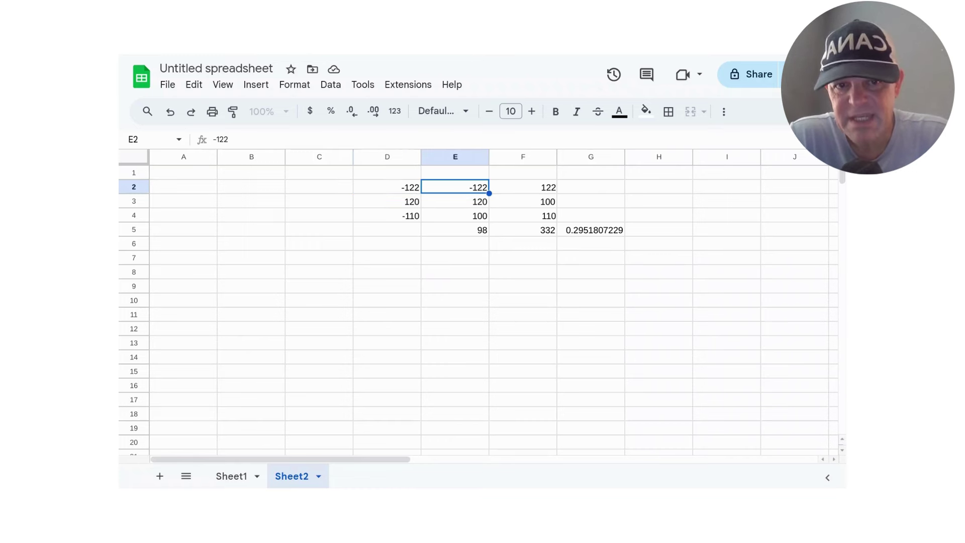
click(455, 201)
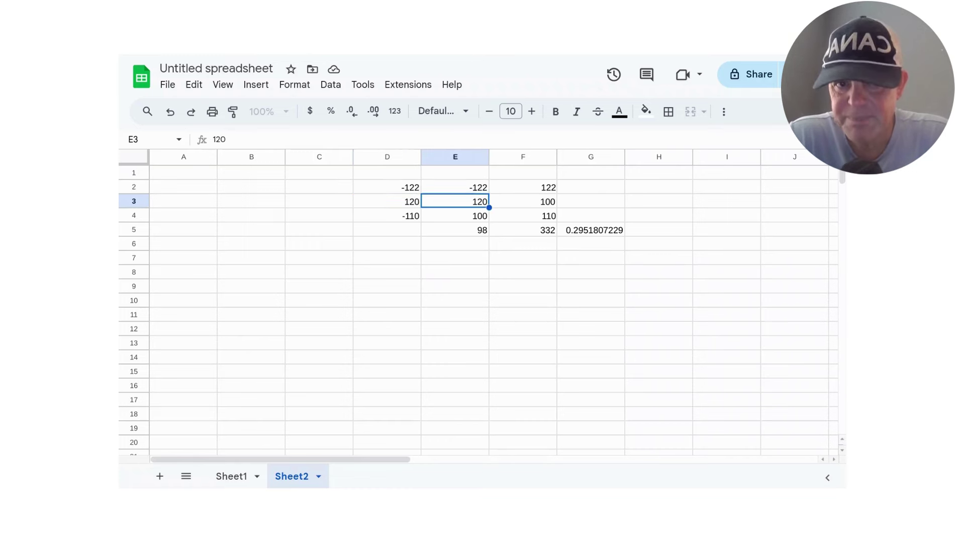
click(387, 201)
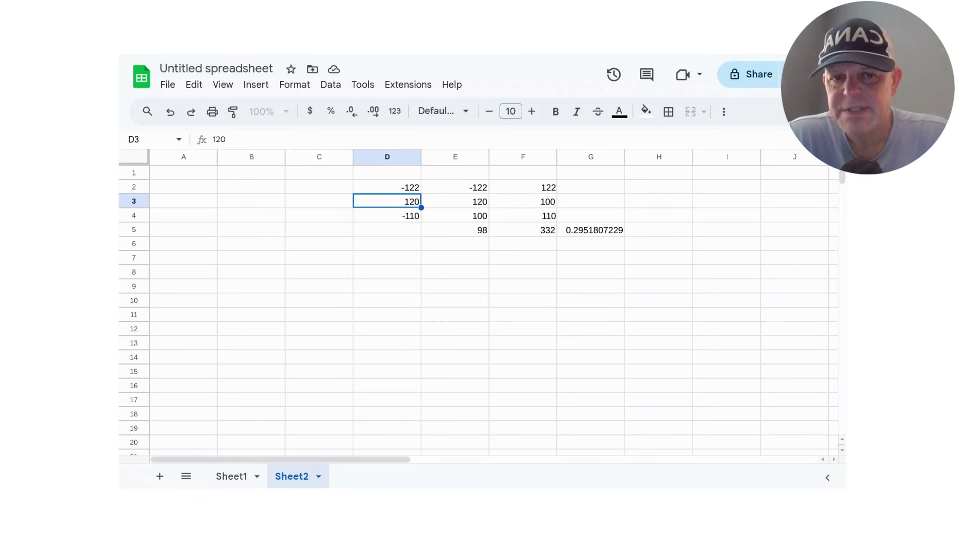
click(591, 201)
click(523, 201)
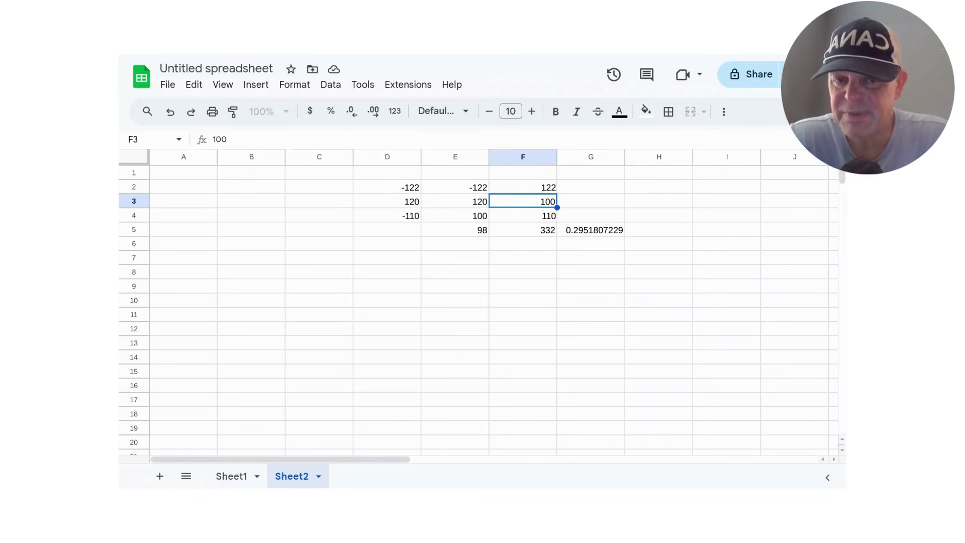
click(454, 201)
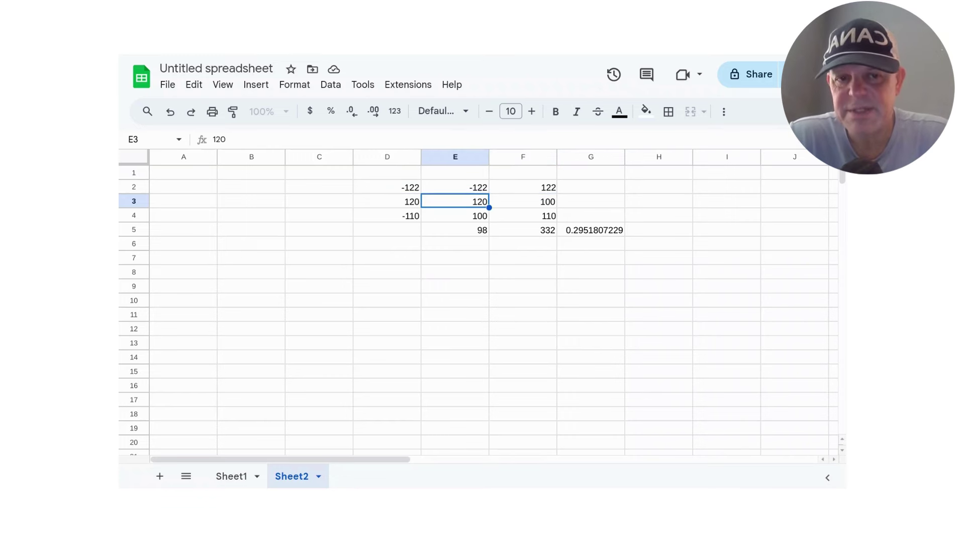
click(522, 201)
click(387, 201)
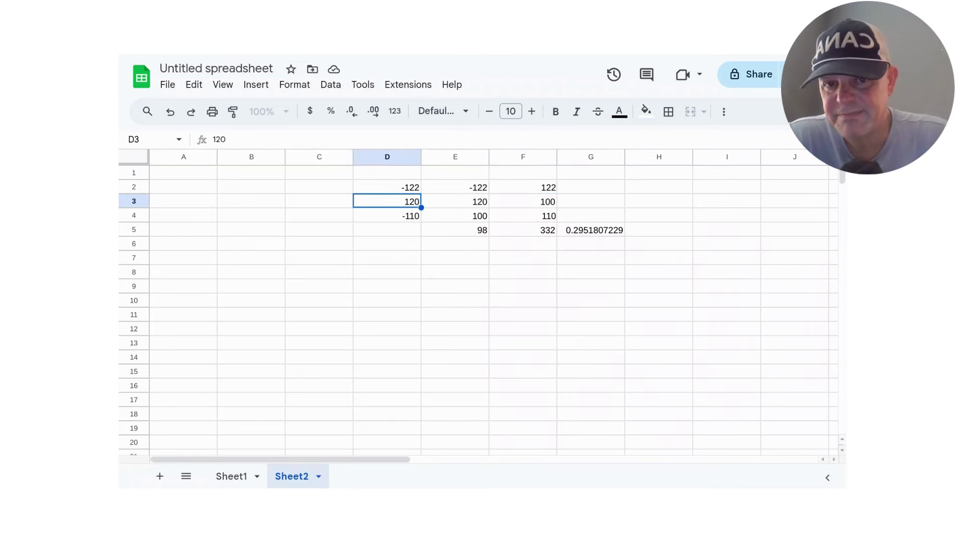
click(455, 201)
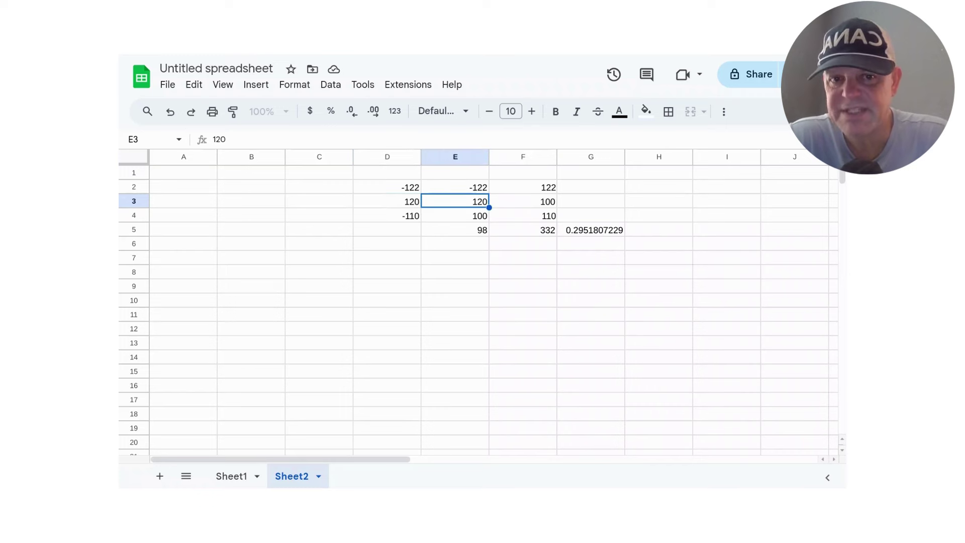
Step: Examine the third bet in row 4, recheck the amounts in column E, and inspect the column's sum formula in E5
click(387, 215)
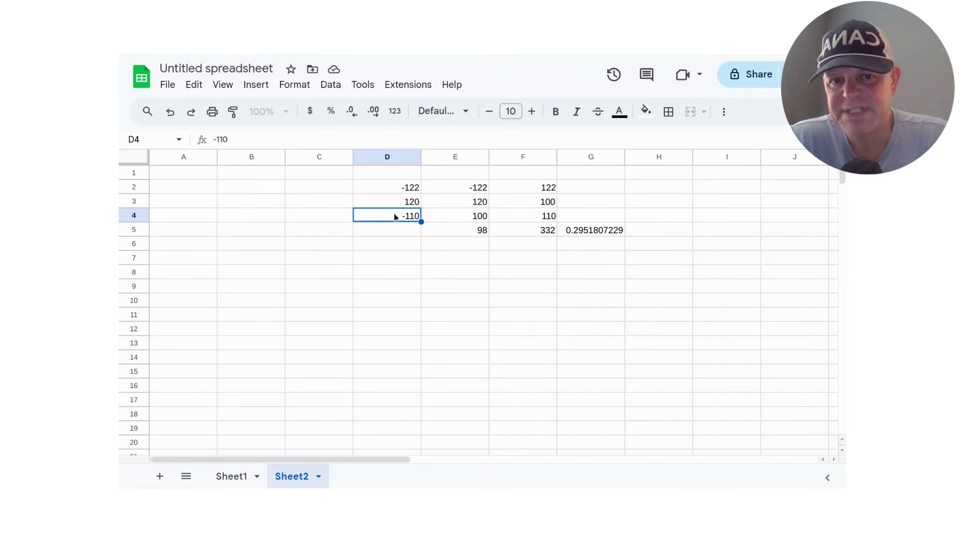
click(458, 216)
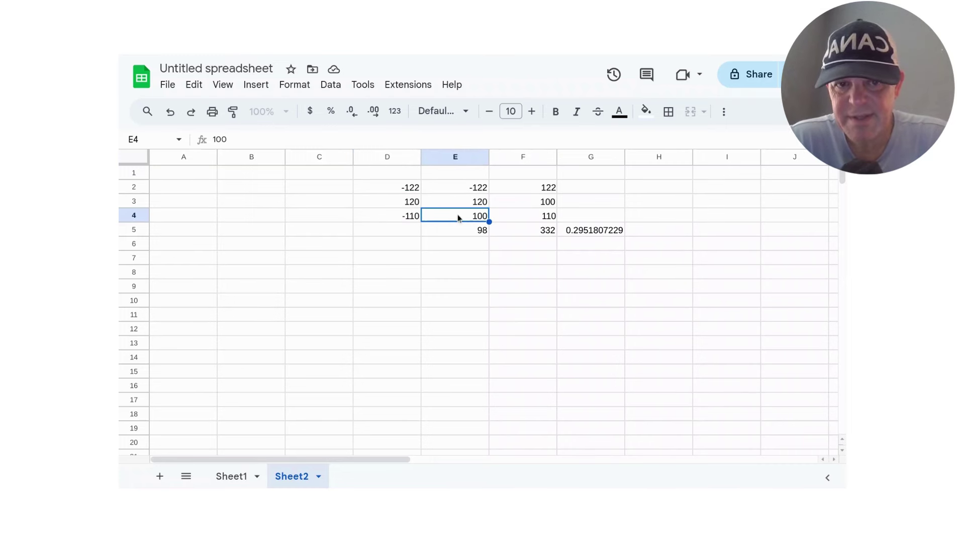
key(Right)
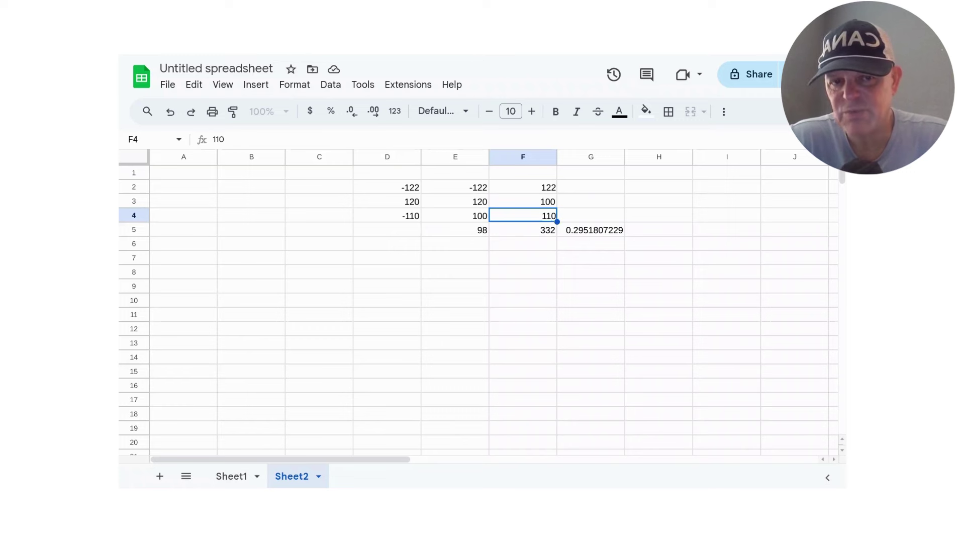
key(Left)
key(Up)
key(Up)
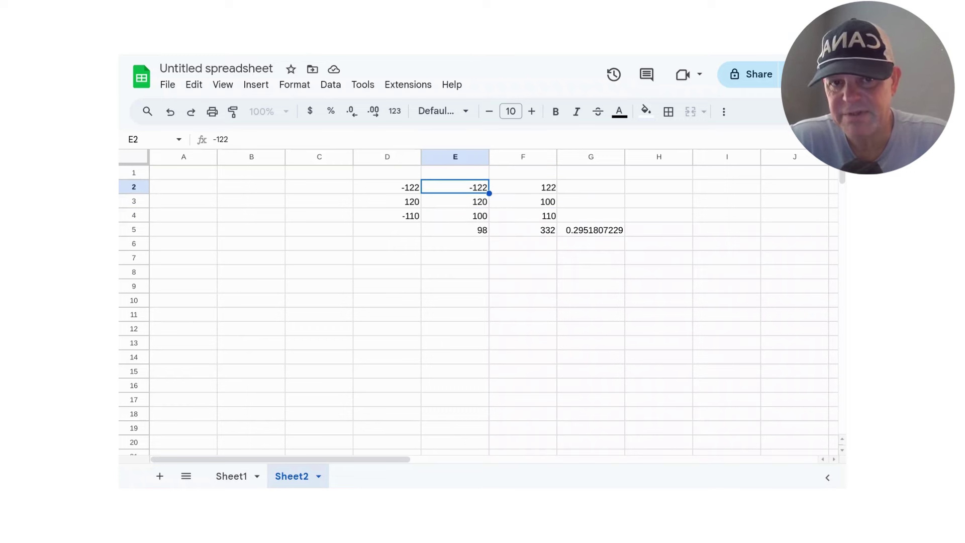
key(Down)
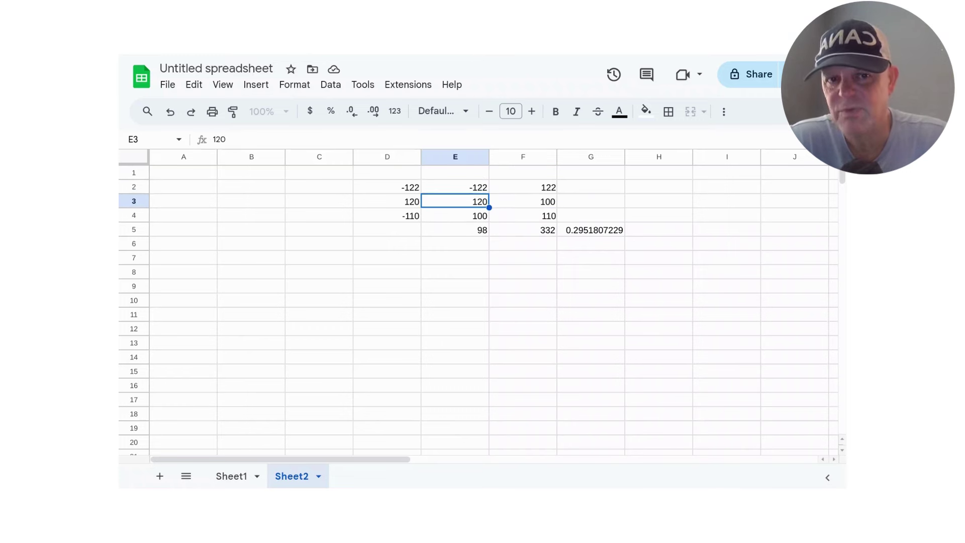
key(Down)
key(Left)
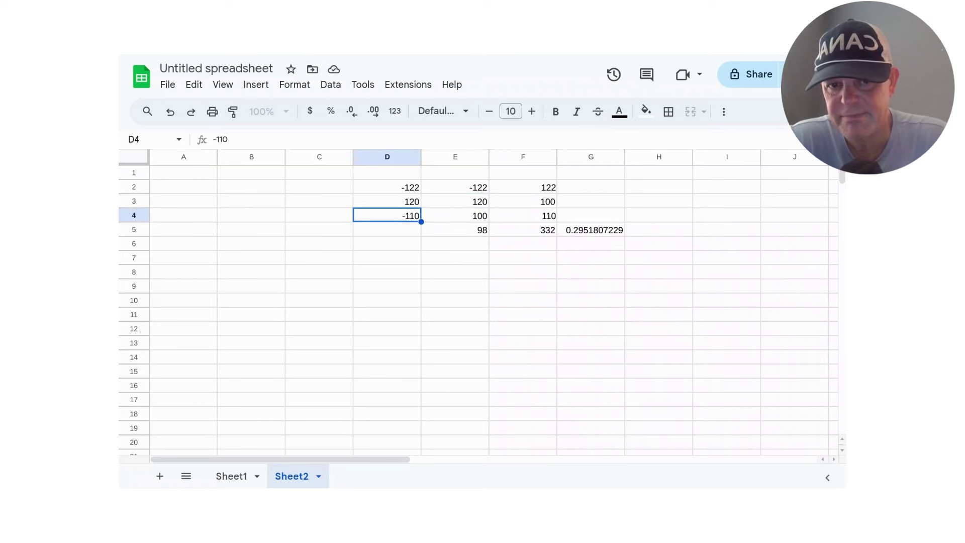
key(Right)
key(Down)
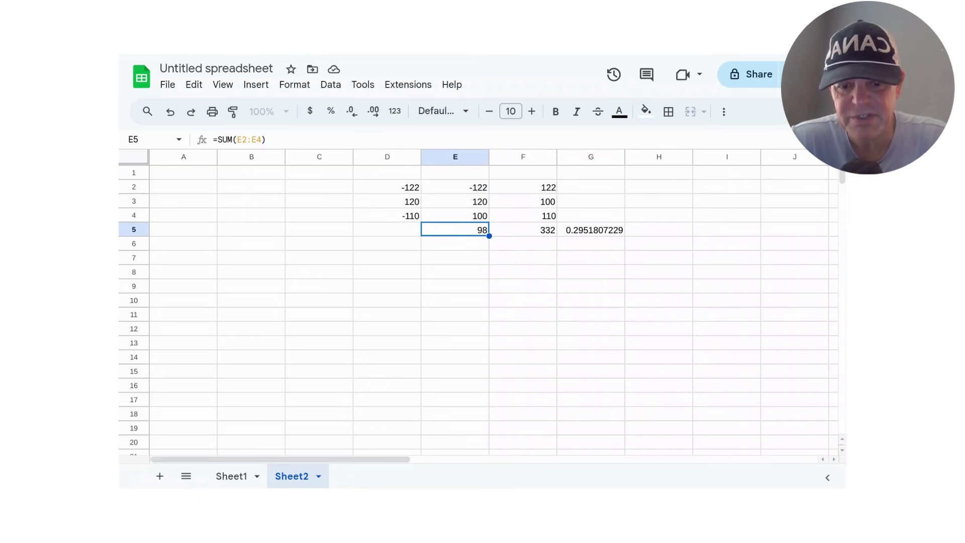
Step: Review the amounts in F2:F4 and compare the sum formulas in E5 and F5
click(537, 189)
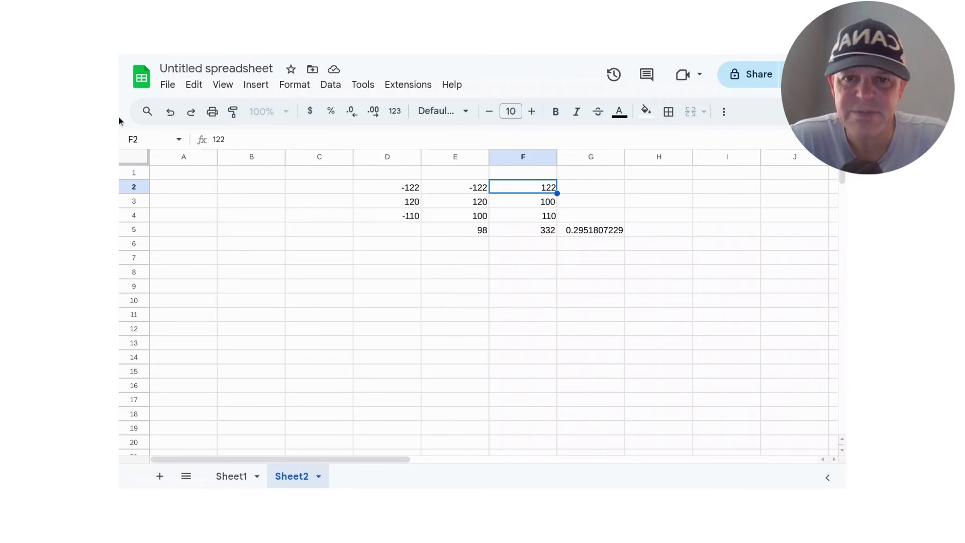
click(474, 232)
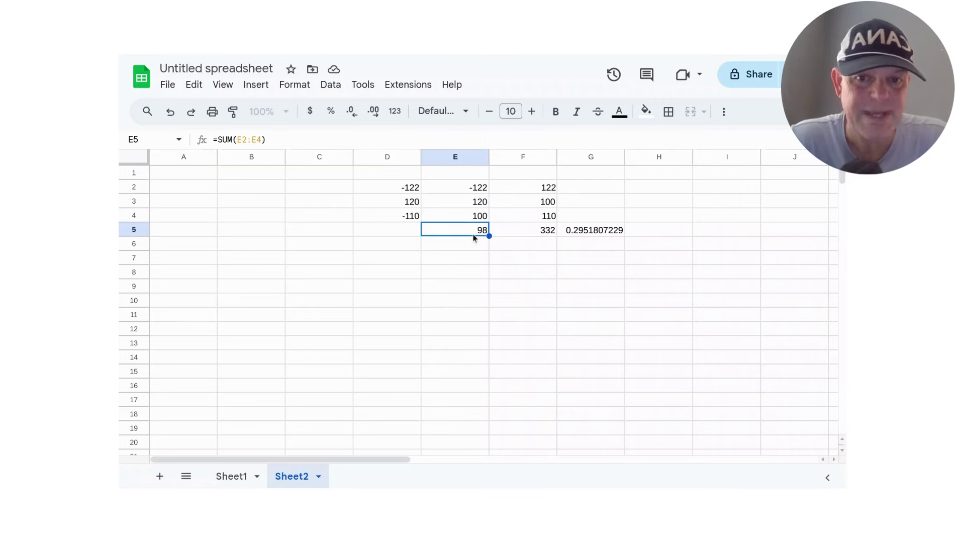
click(532, 191)
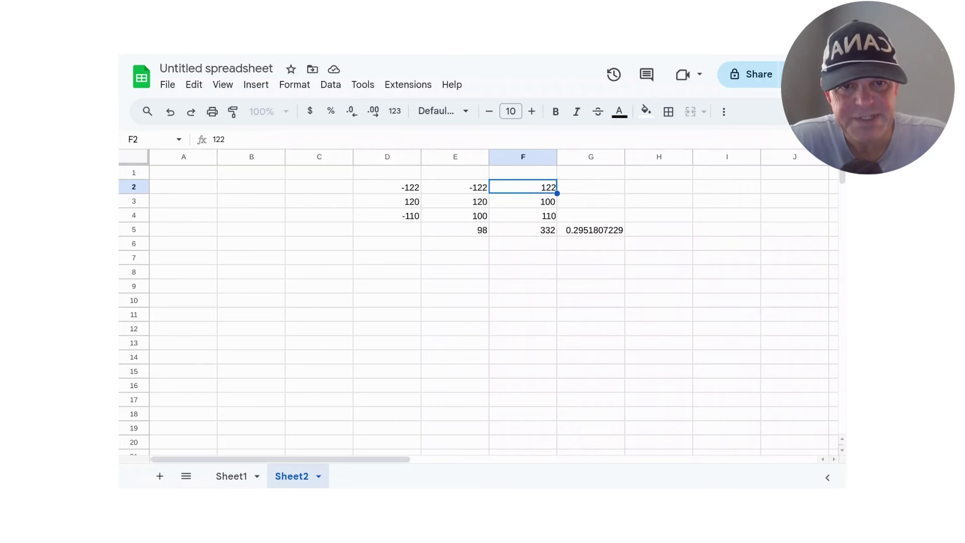
key(Down)
key(Down)
key(Down)
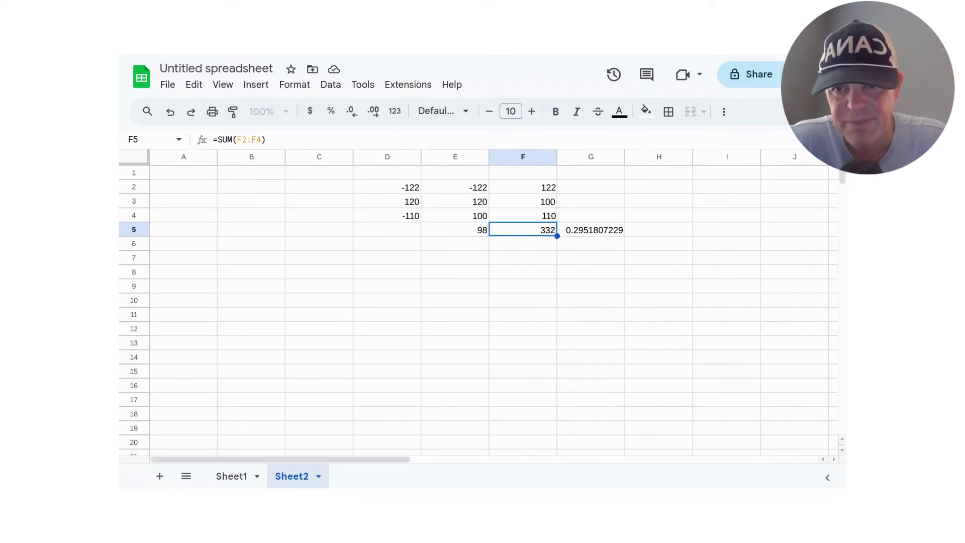
key(Left)
key(Right)
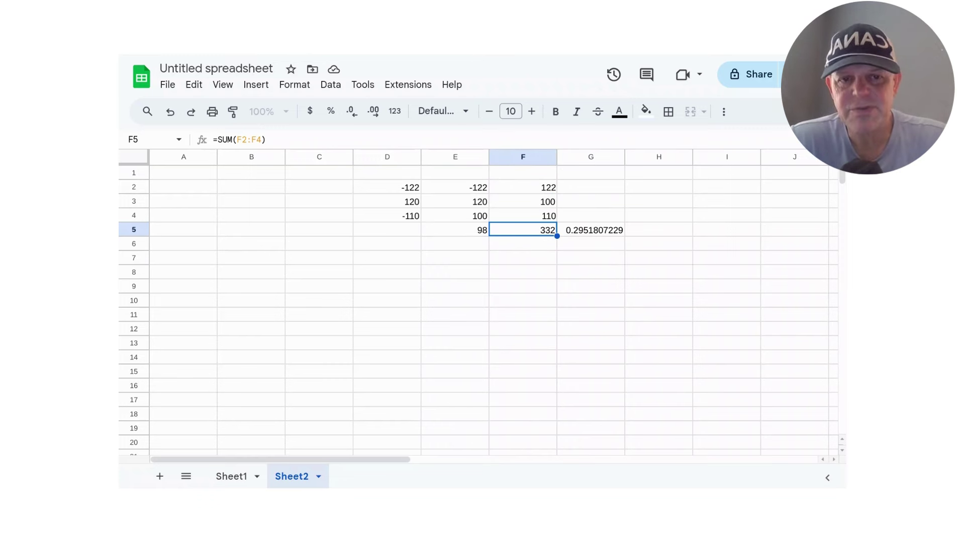
Step: Re-enter the formula =E5/F5 in cell G5 to calculate the return ratio
key(Right)
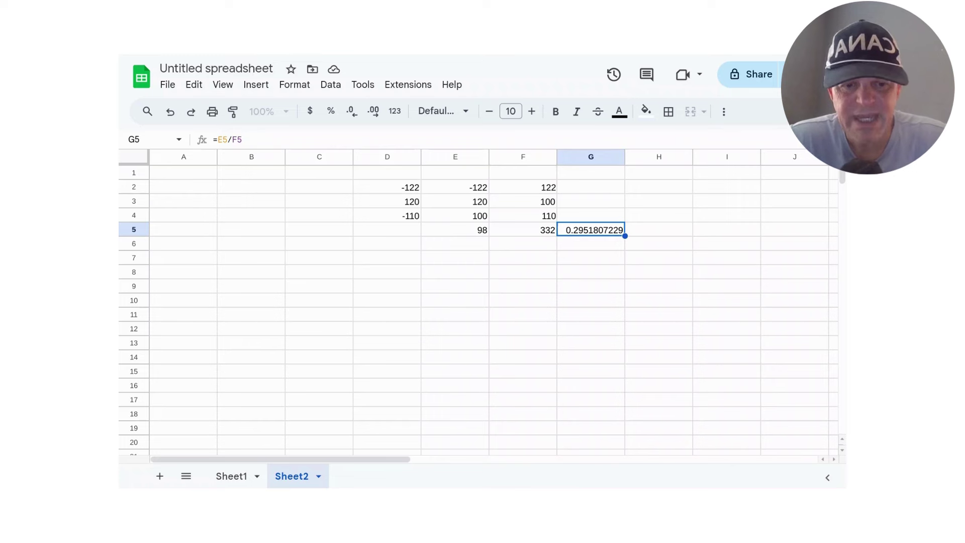
text(=)
click(472, 234)
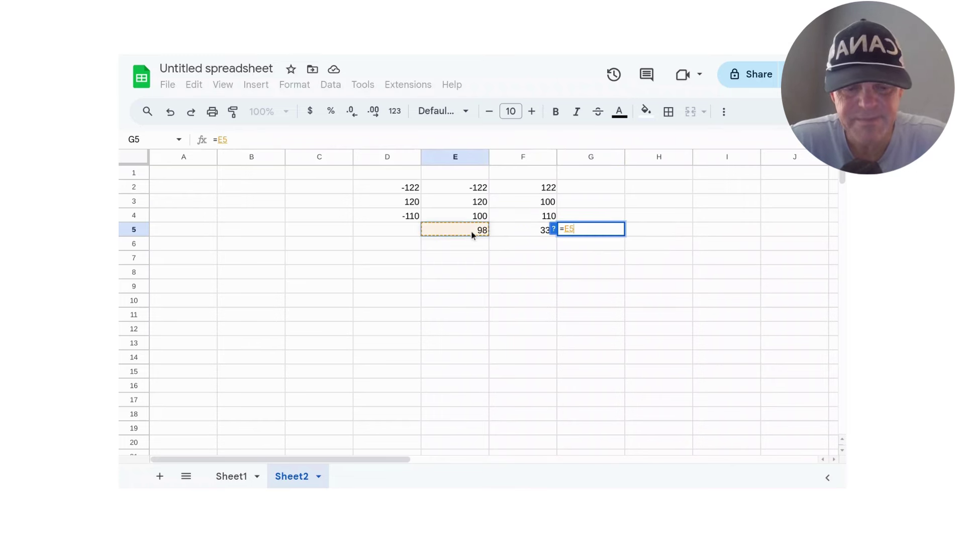
text(/)
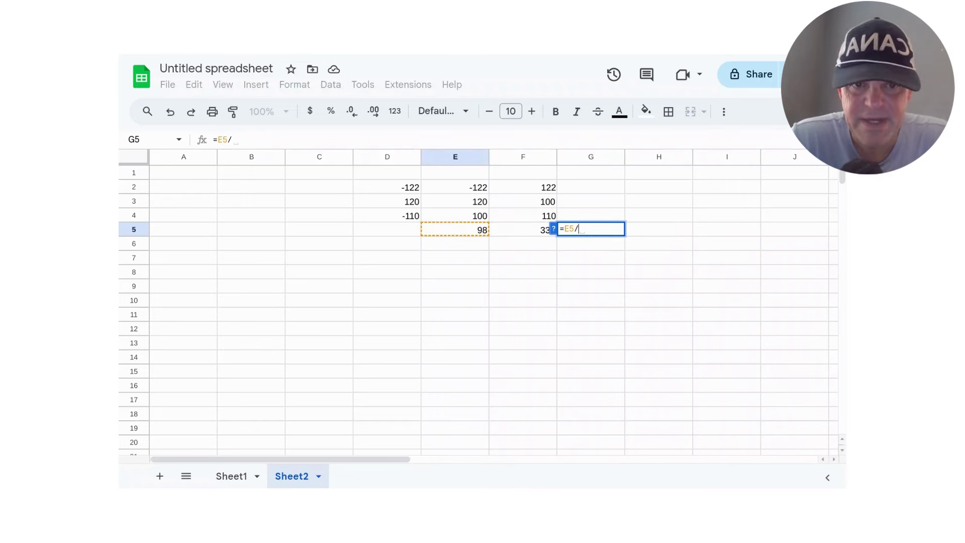
click(506, 229)
key(Return)
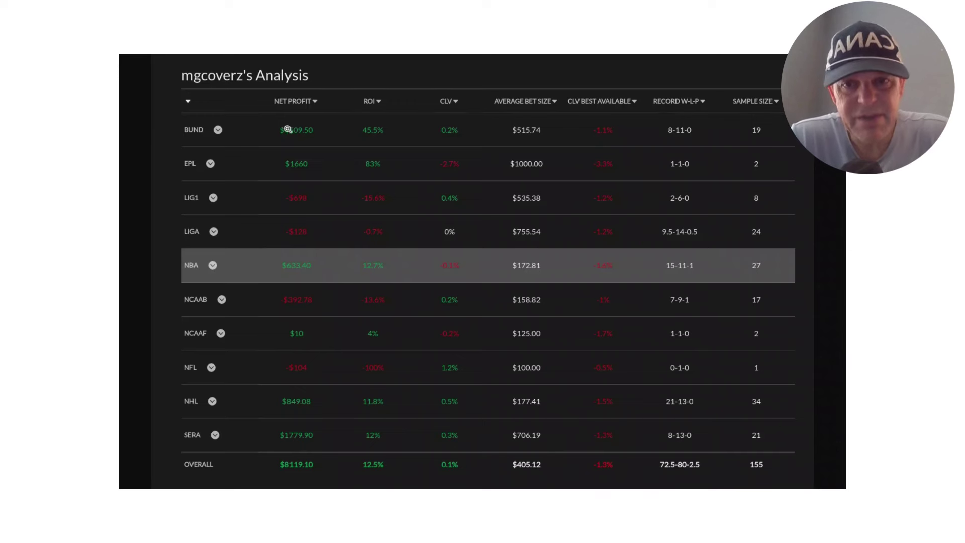
Step: Enlarge the betting analysis table and examine the BUND row's net profit
click(296, 135)
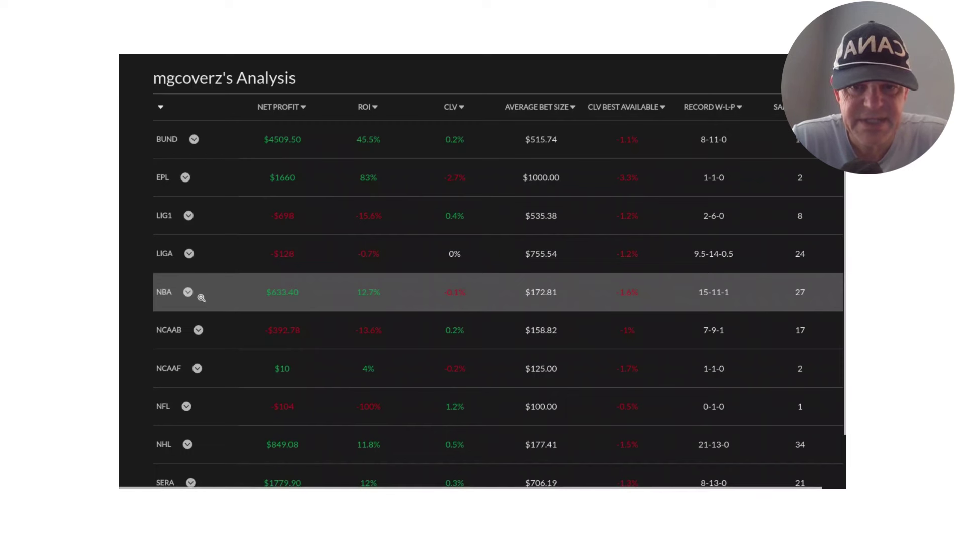
click(278, 148)
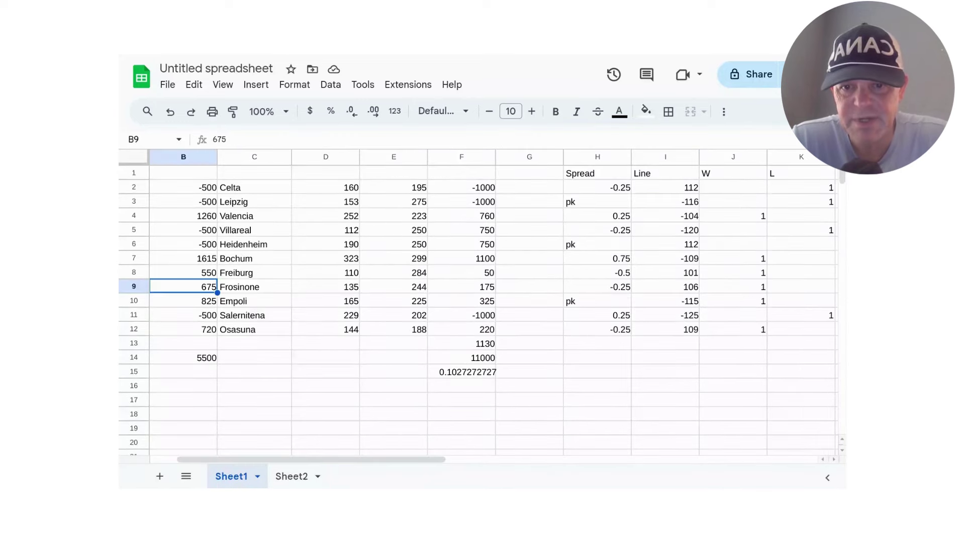
Step: On Sheet1, examine cell F14 and the team bets listed in column C, starting from Celta
scroll(387, 388, left, 1)
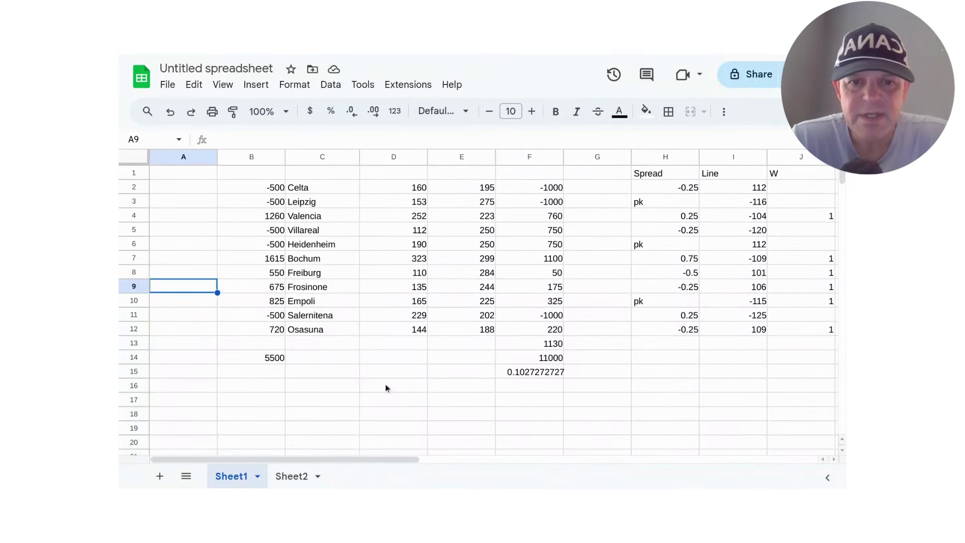
click(512, 358)
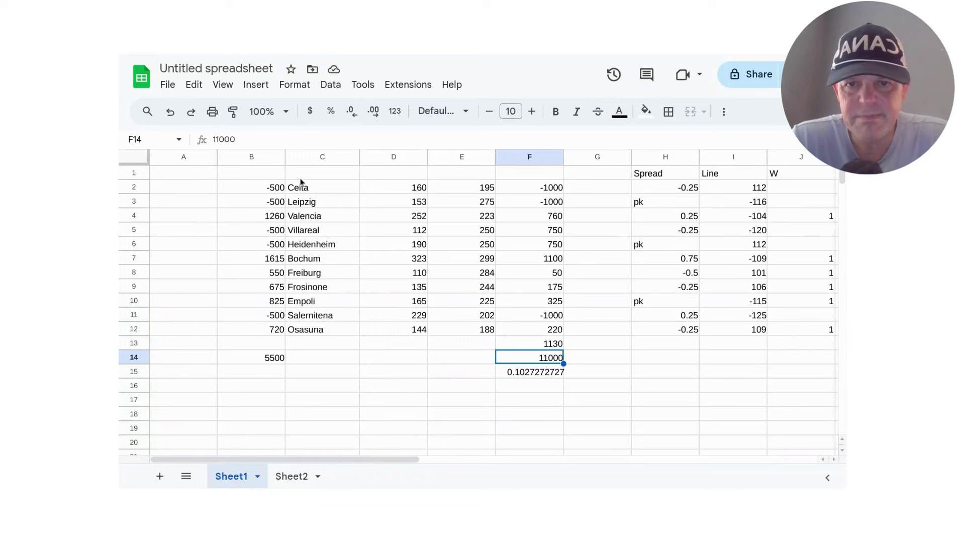
click(310, 188)
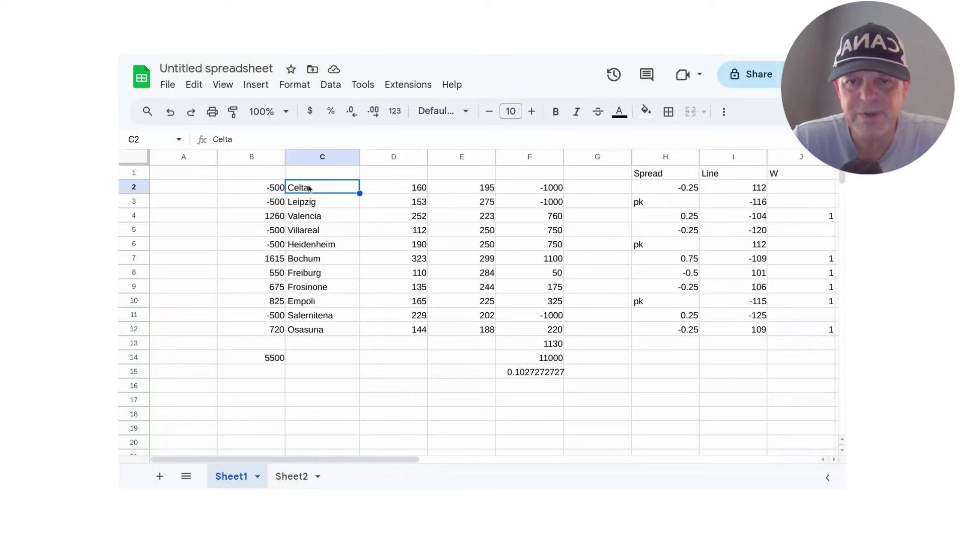
click(322, 201)
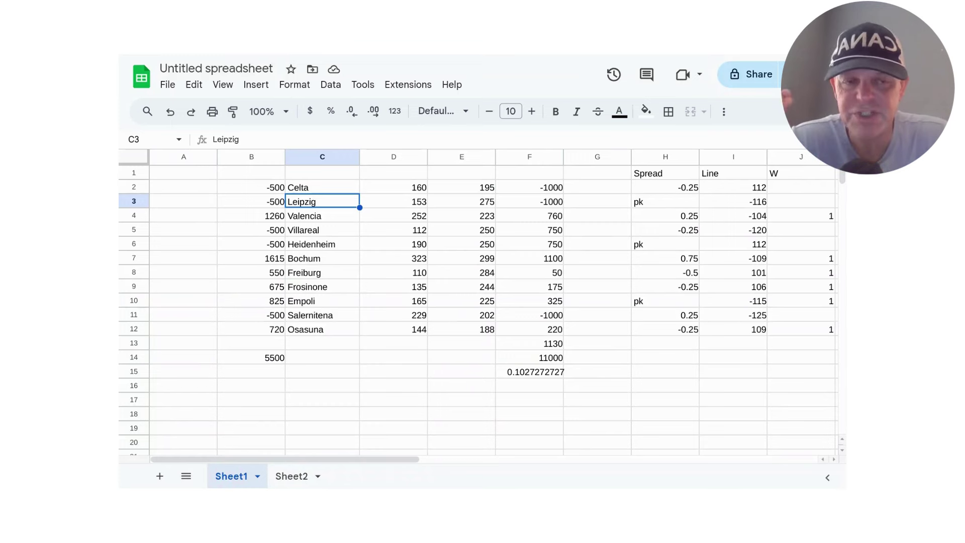
click(309, 188)
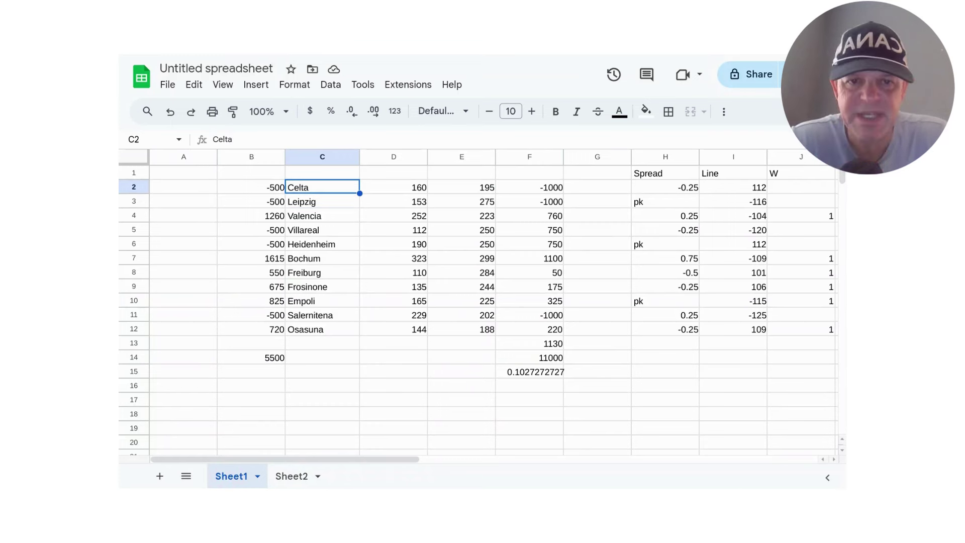
click(321, 201)
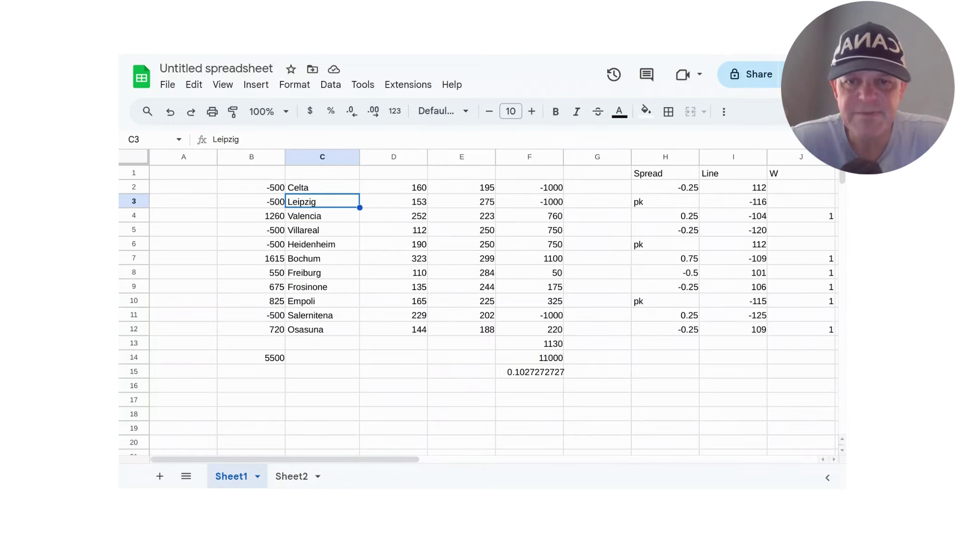
key(Down)
key(Down)
key(Down)
key(Down)
key(Down)
key(Down)
key(Down)
key(Down)
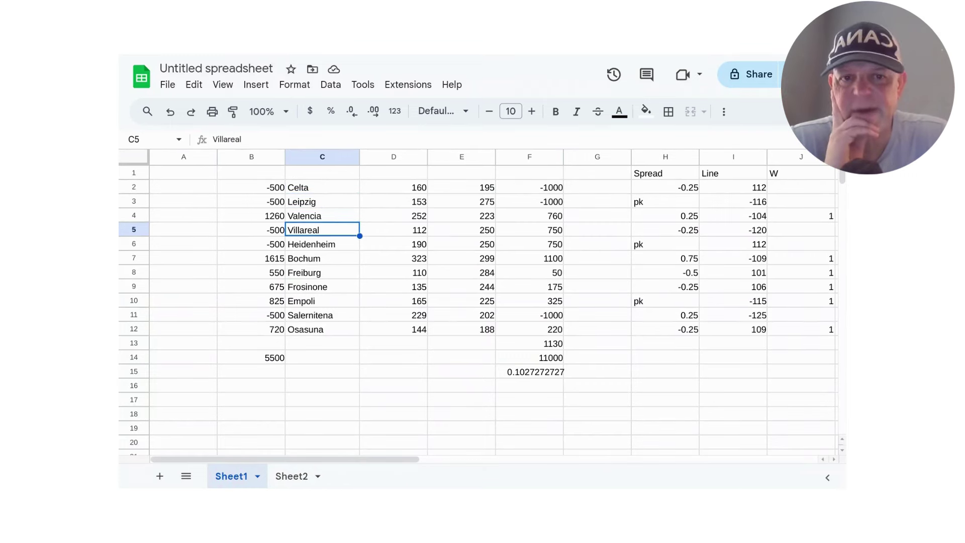
Step: Review the odds in column D from row 10 up to row 1, and check the neighbouring cell E1
key(Right)
key(Up)
key(Up)
key(Up)
key(Up)
key(Up)
key(Up)
key(Up)
key(Up)
key(Up)
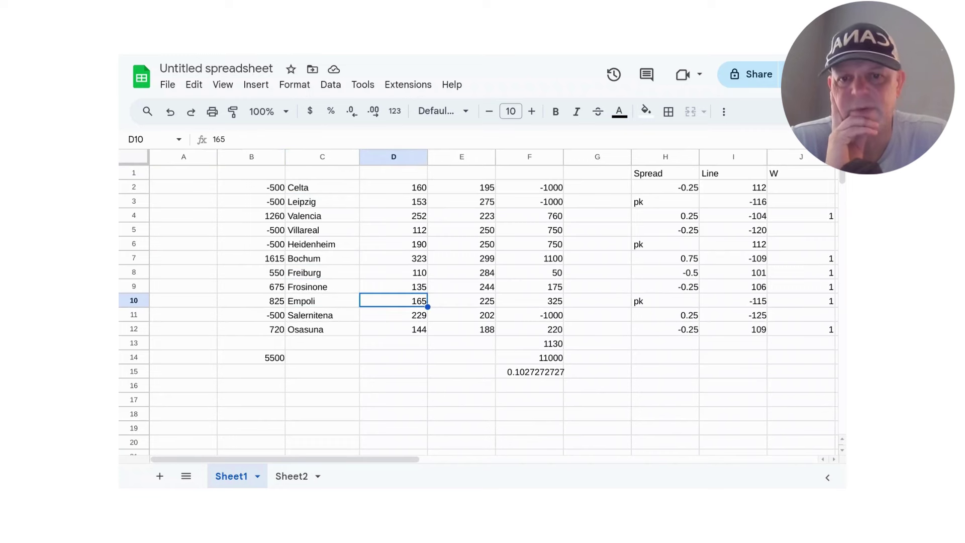
key(Up)
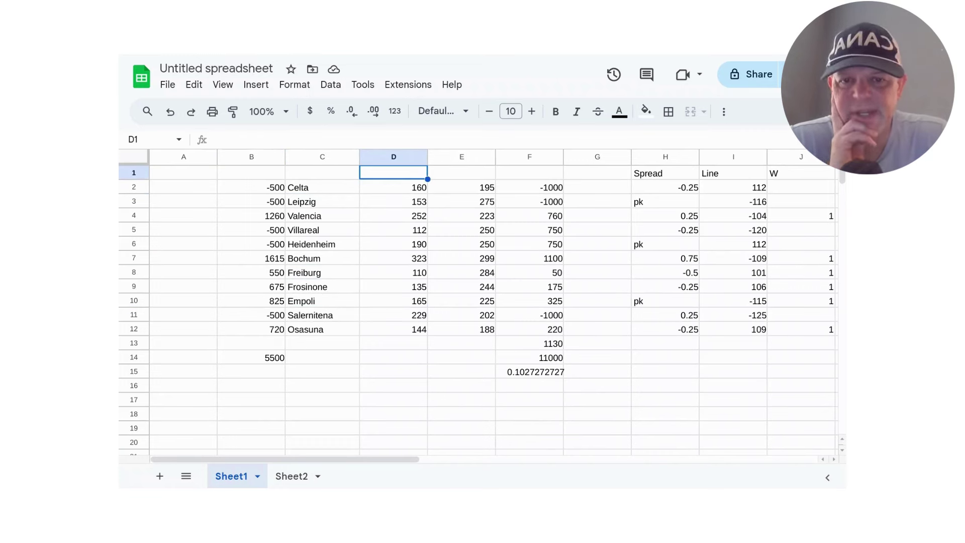
key(Right)
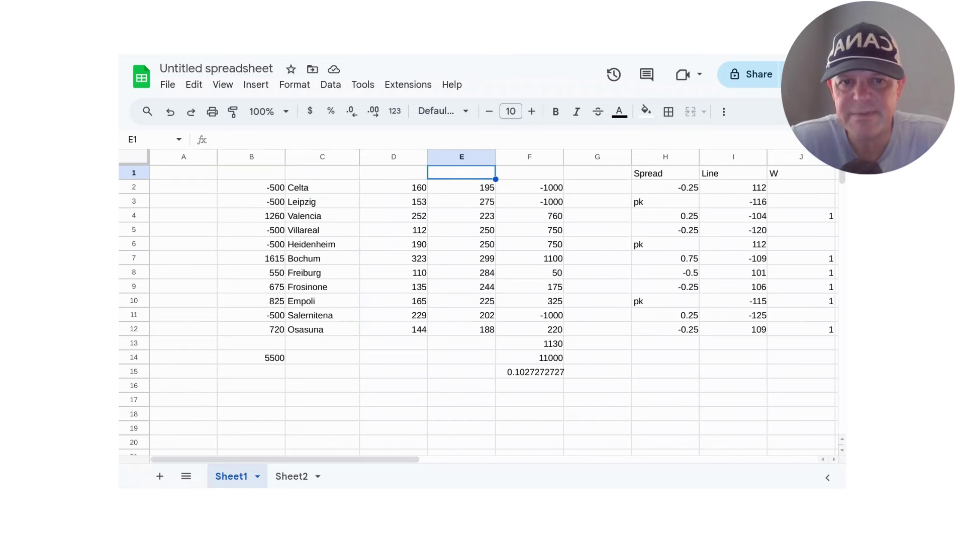
key(Left)
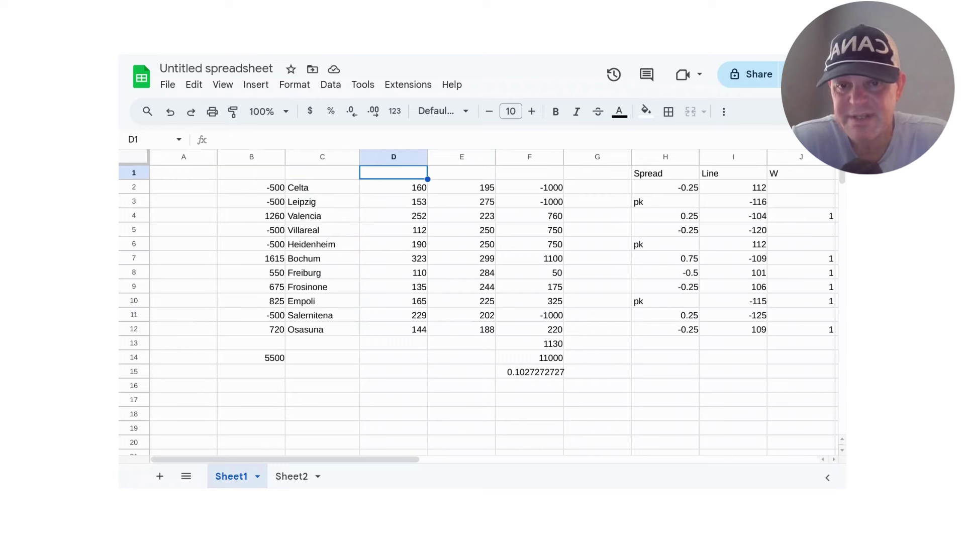
Step: Check Celta's odds in D2 and look down the team list in column C as far as Heidenheim
key(Down)
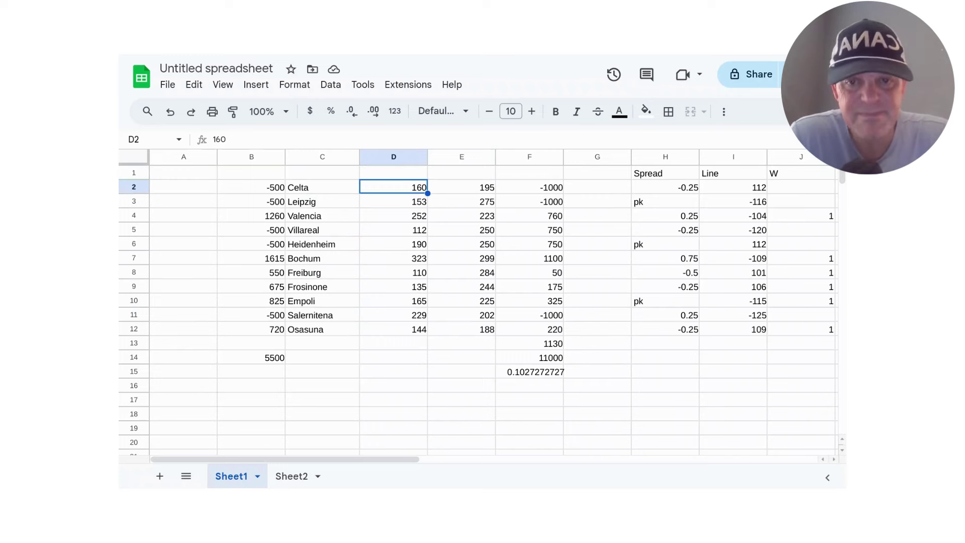
key(Left)
key(Down)
key(Down)
key(Down)
key(Down)
key(Down)
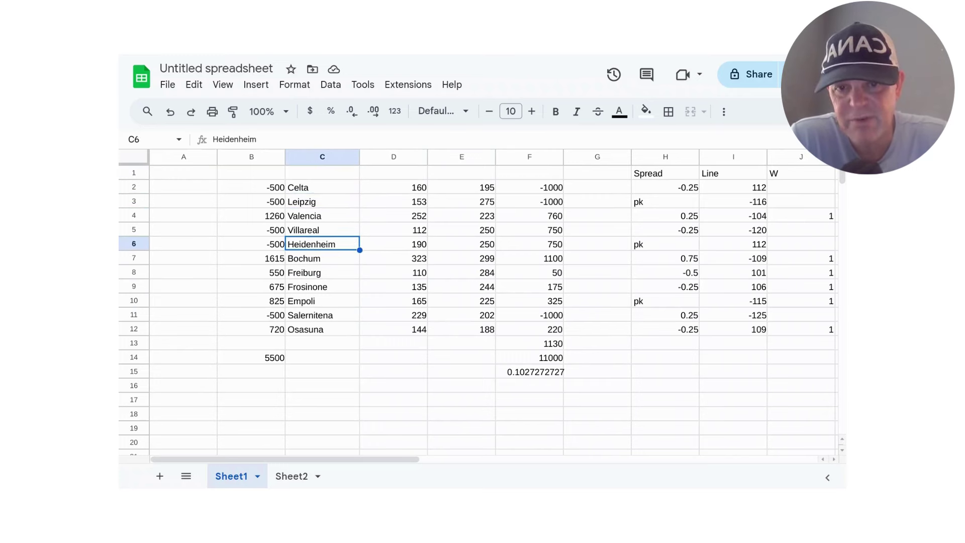
Step: Clear the return ratio formula in F15 and the total in F13
click(549, 372)
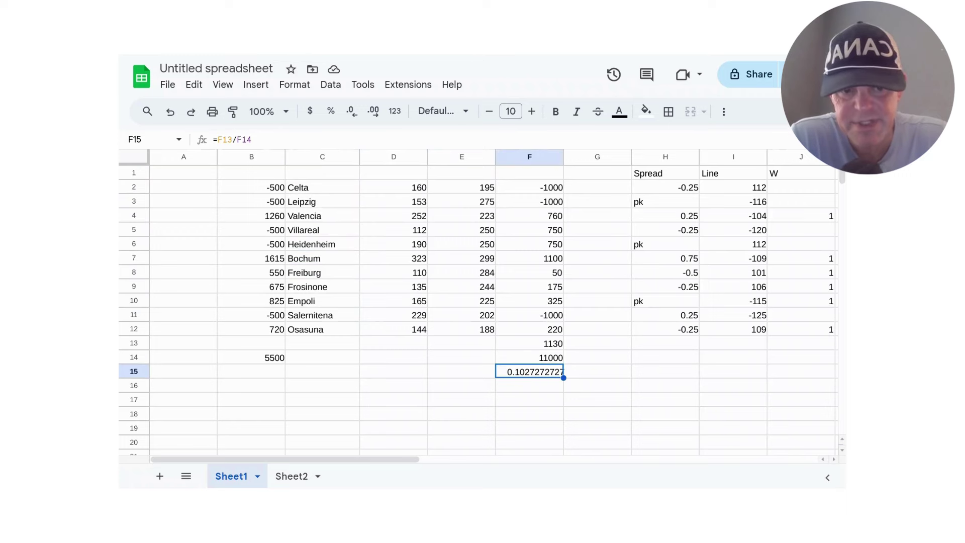
key(Delete)
click(548, 356)
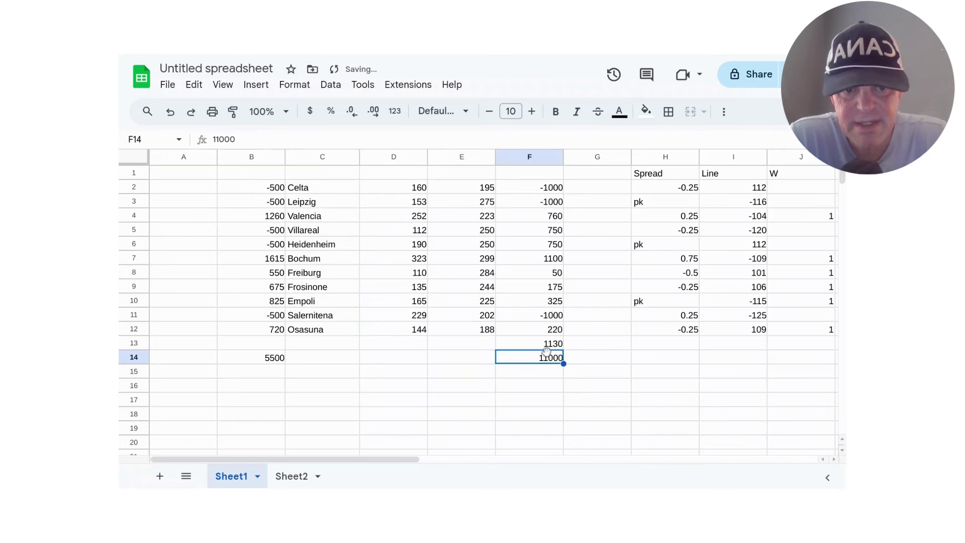
click(545, 347)
key(Delete)
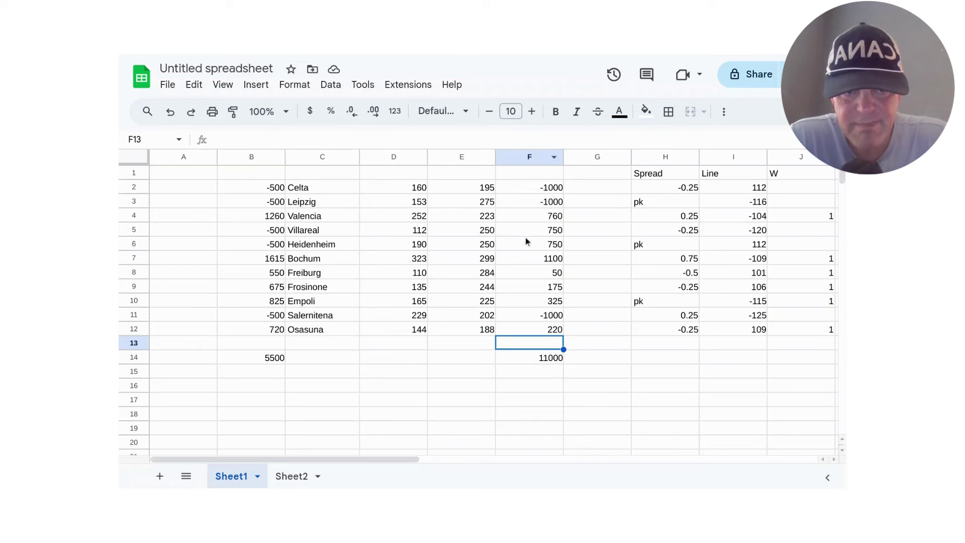
Step: Enter a SUM formula in F13 that totals the bet results in F2:F12
text(=)
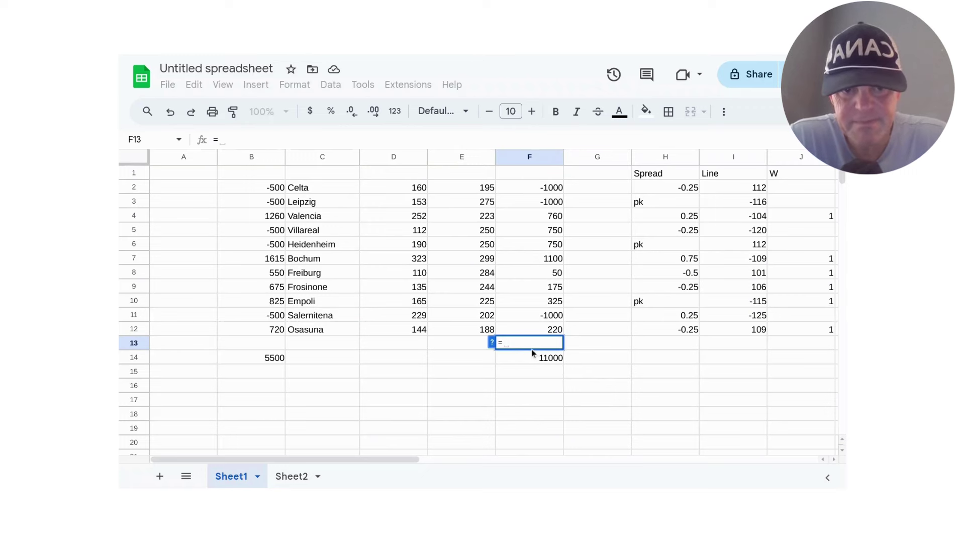
text(sum)
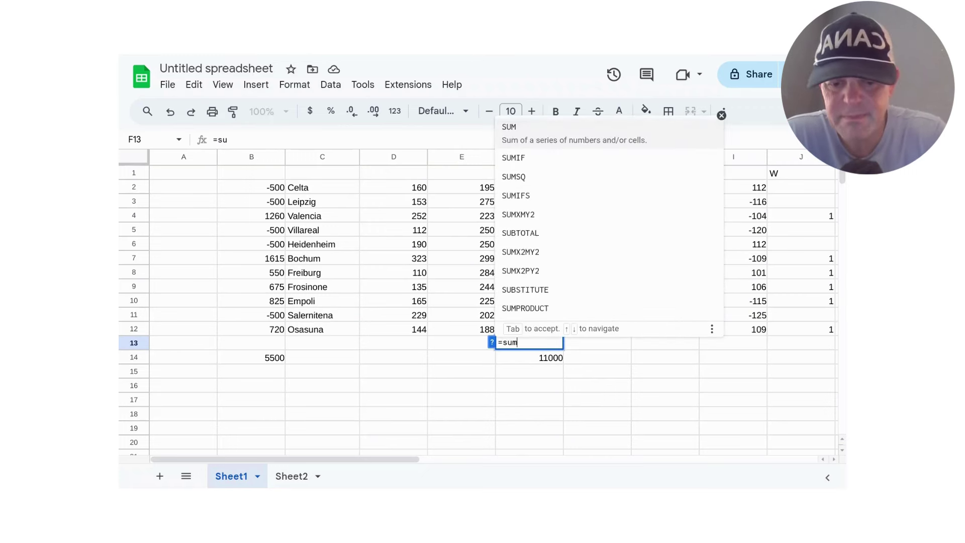
click(524, 167)
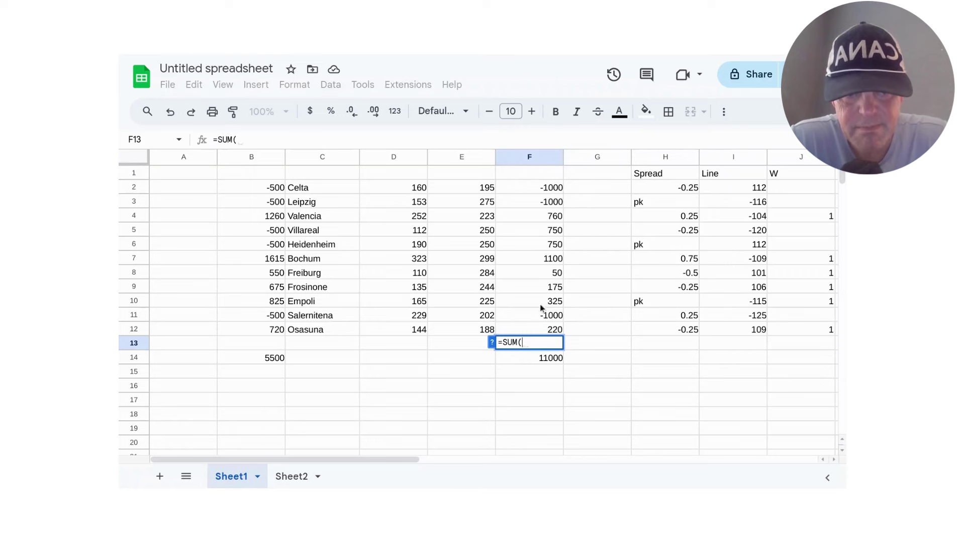
drag(539, 325, 523, 191)
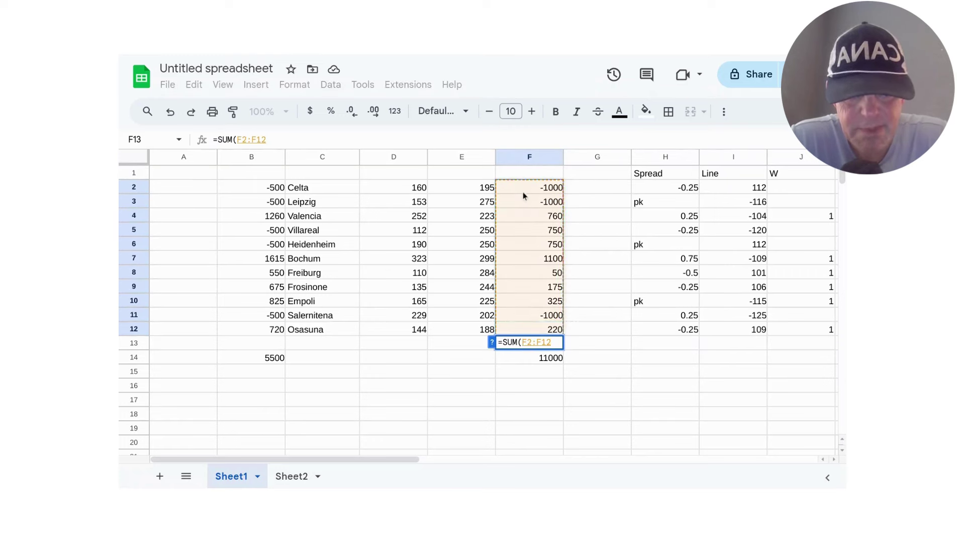
key(Return)
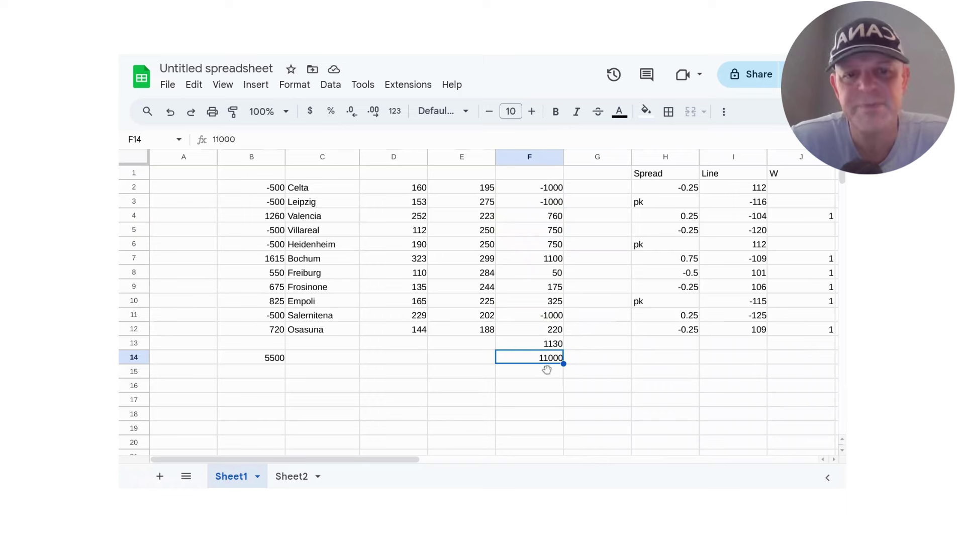
Step: Enter the formula =F13/F14 in cell F15 to calculate the return on investment
key(Down)
text(=)
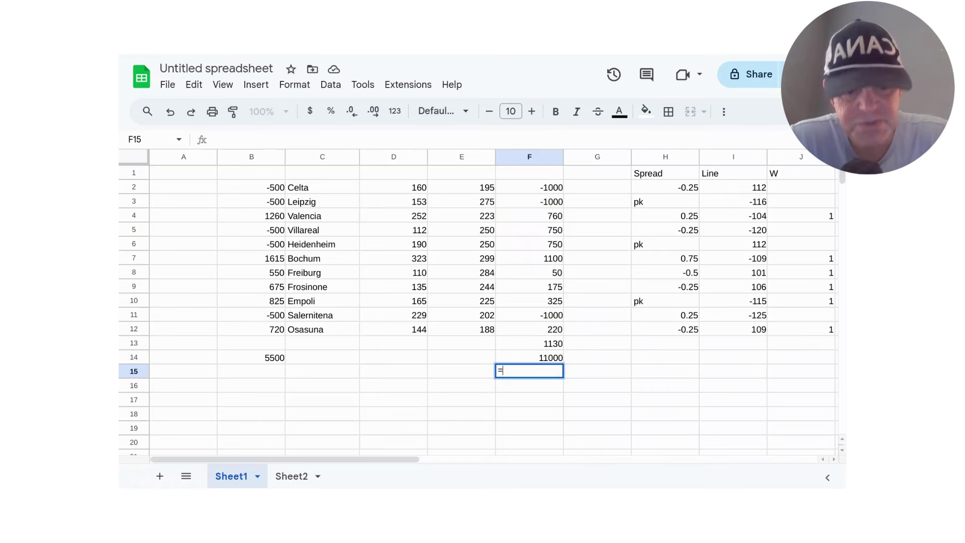
click(550, 346)
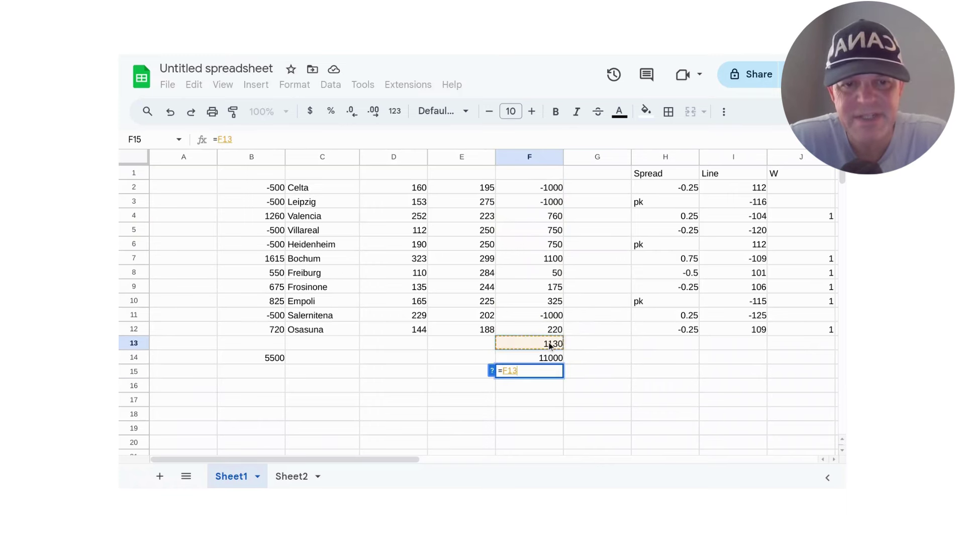
text(*)
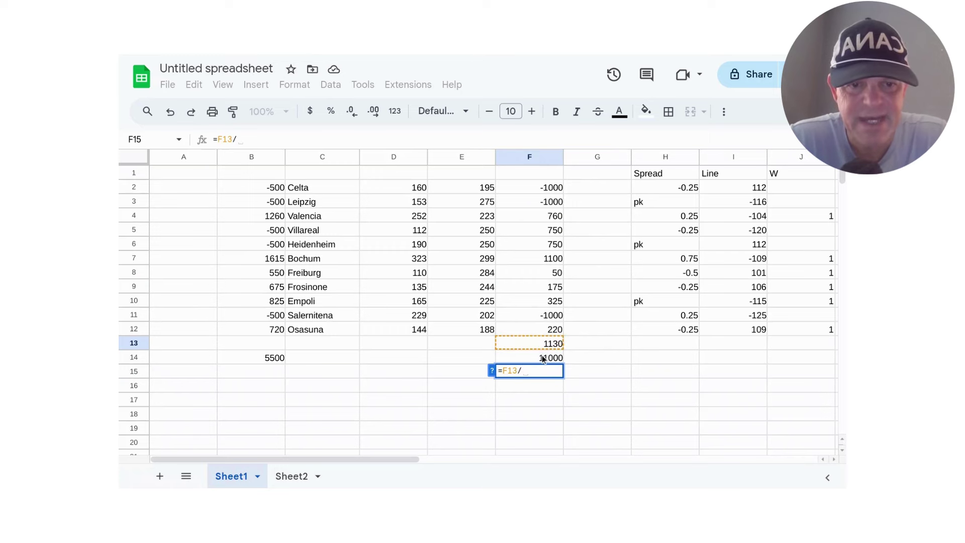
key(Escape)
key(Down)
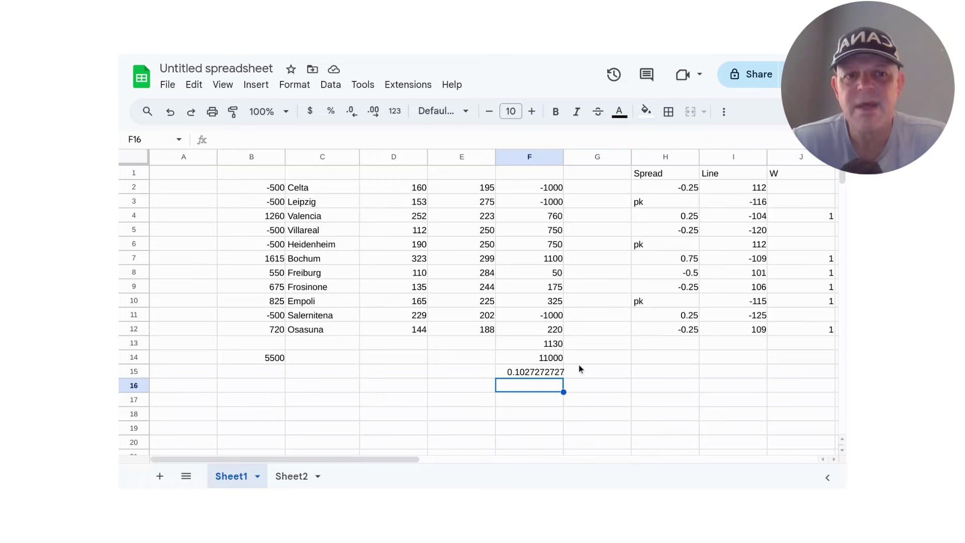
Step: Examine the Spread column's heading and its entries for Celta, Leipzig and Valencia in H2:H4
click(611, 344)
key(Right)
key(Right)
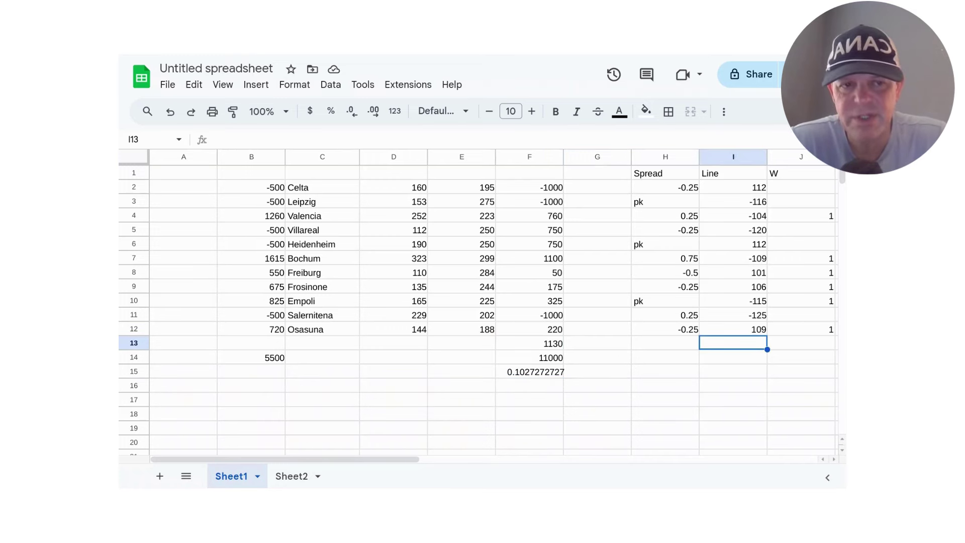
key(Right)
key(Right)
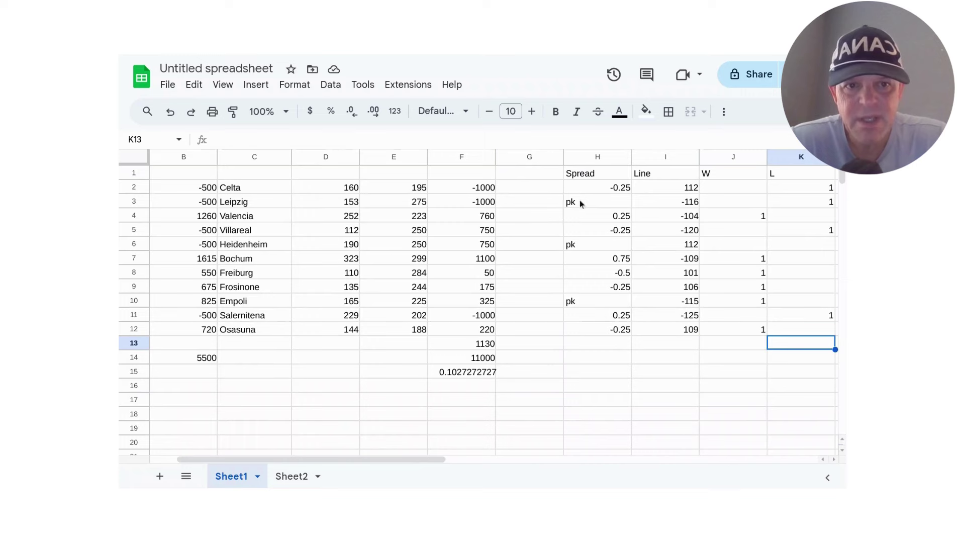
click(586, 175)
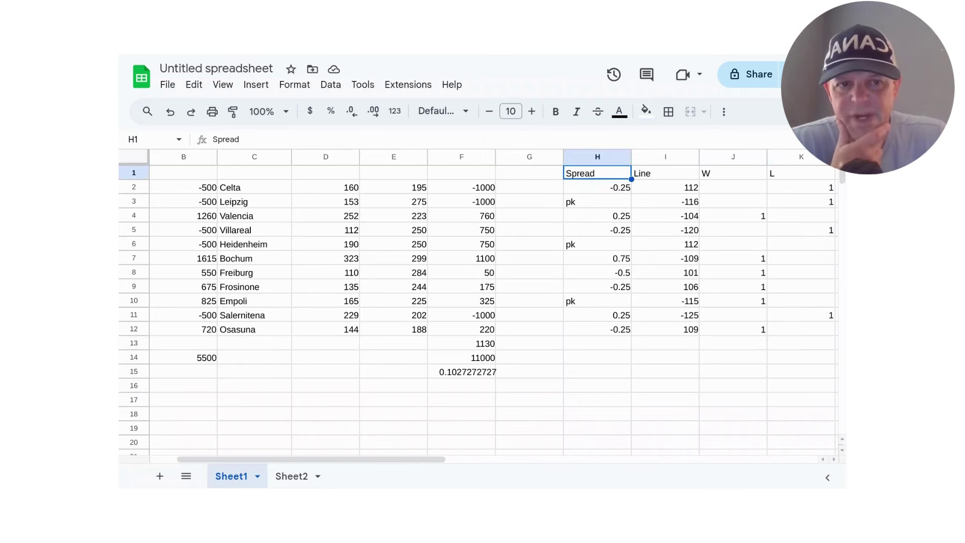
key(Down)
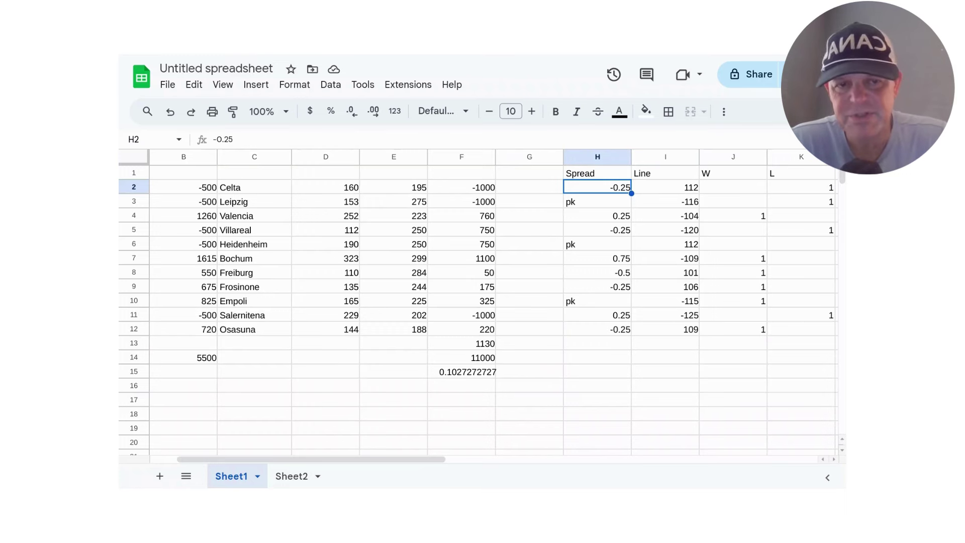
click(597, 202)
click(597, 187)
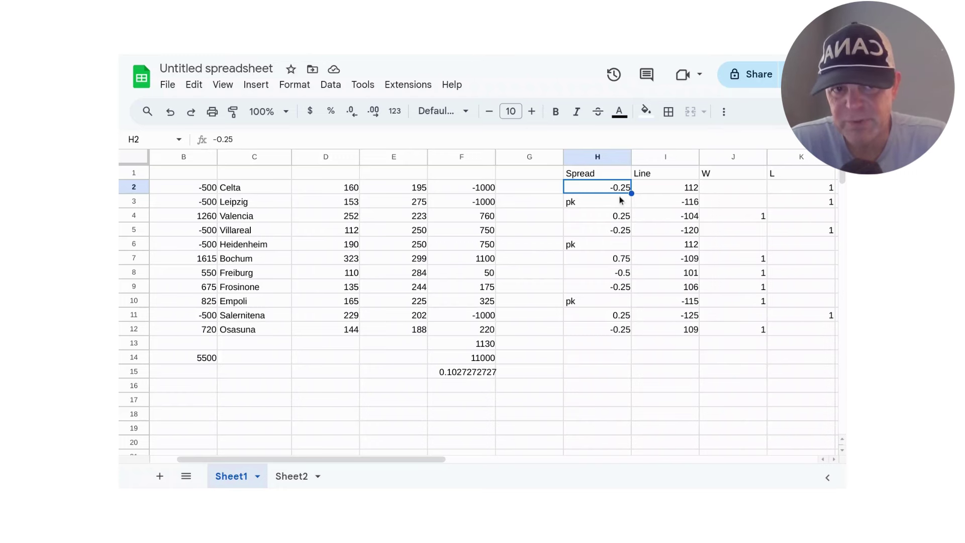
click(591, 201)
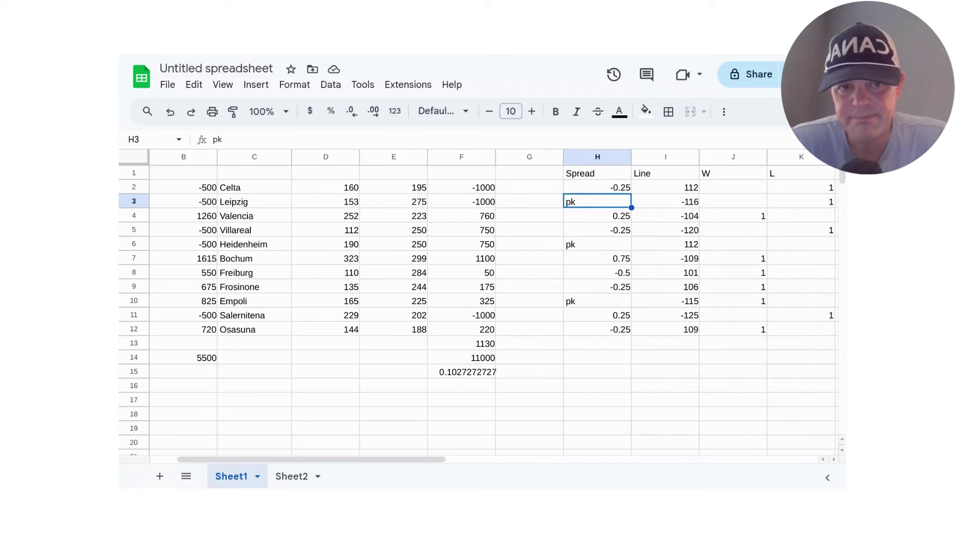
click(593, 216)
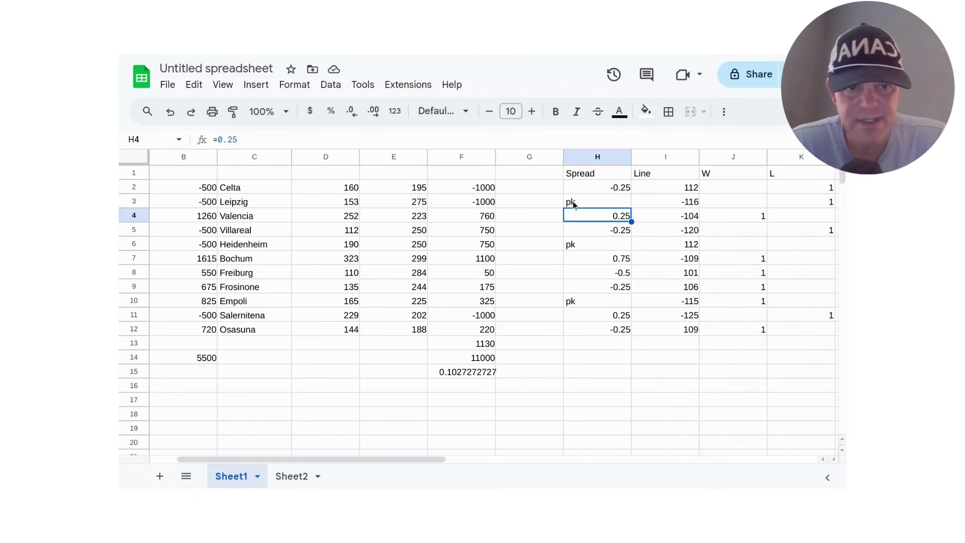
Step: Examine Celta's spread, line, win and loss entries across row 2
click(605, 186)
click(733, 187)
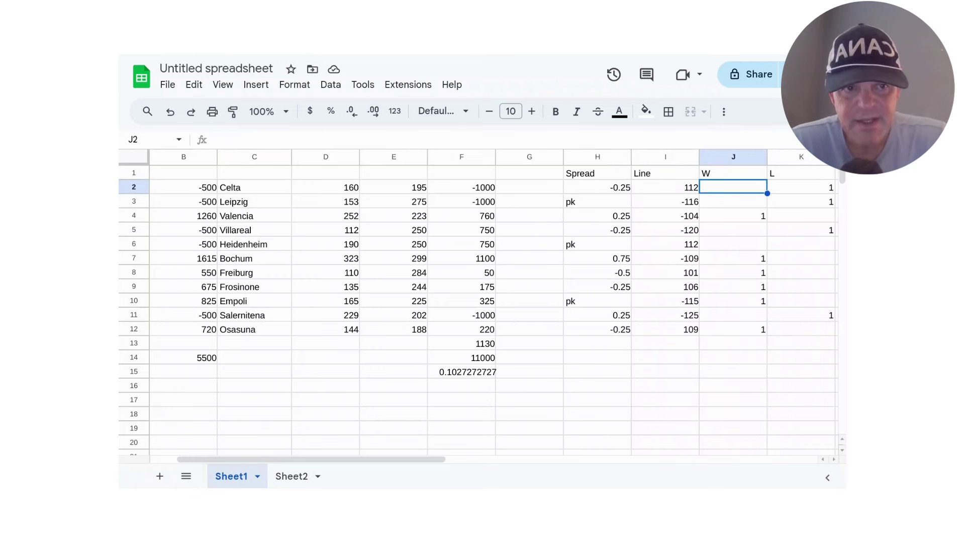
click(665, 187)
click(588, 184)
click(561, 187)
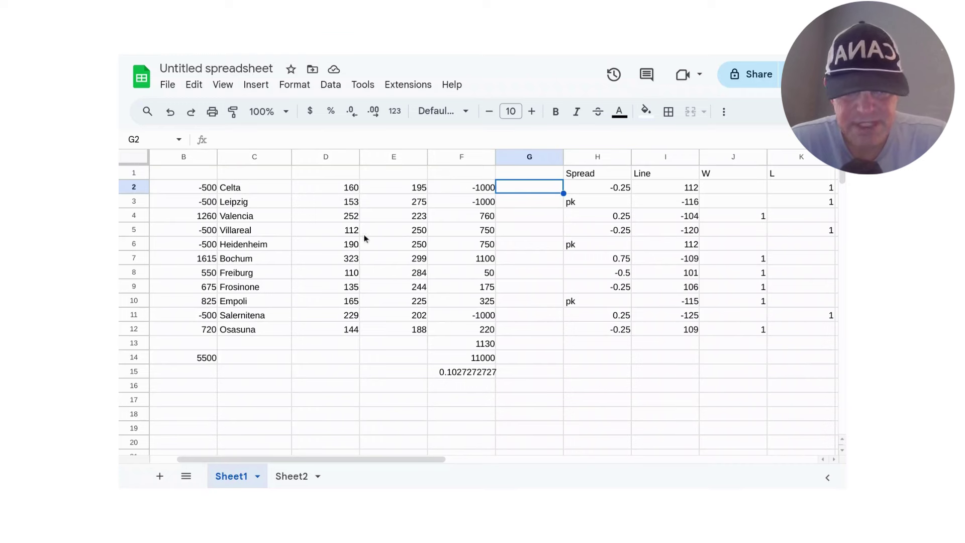
click(586, 187)
key(Right)
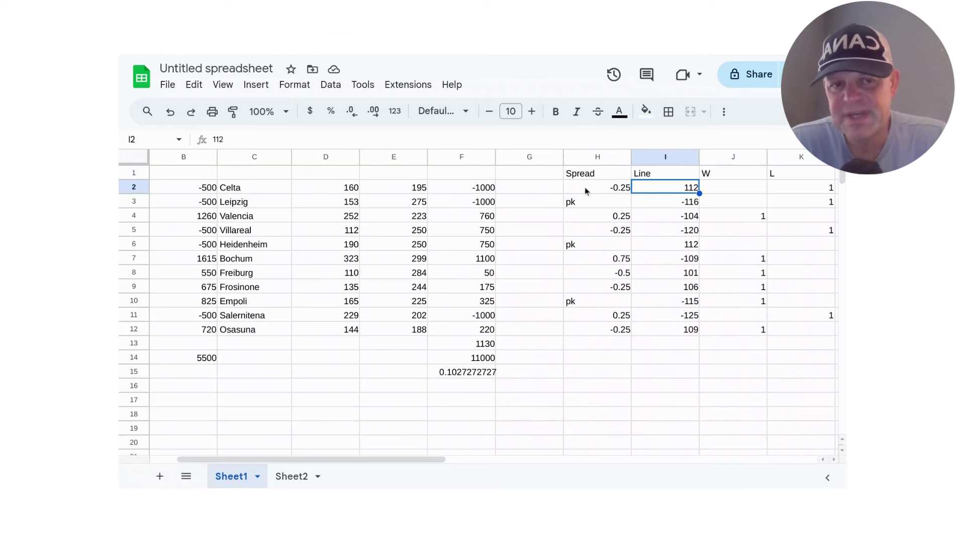
key(Left)
key(Right)
key(Right)
key(Right)
key(Right)
key(Right)
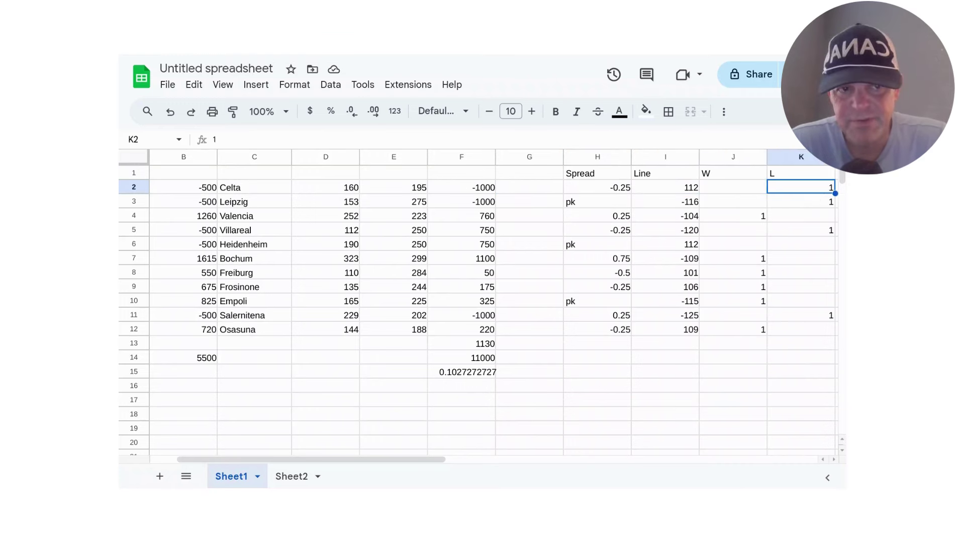
Step: Review the units results down column L and inspect the total formulas in L13 and M13
key(Down)
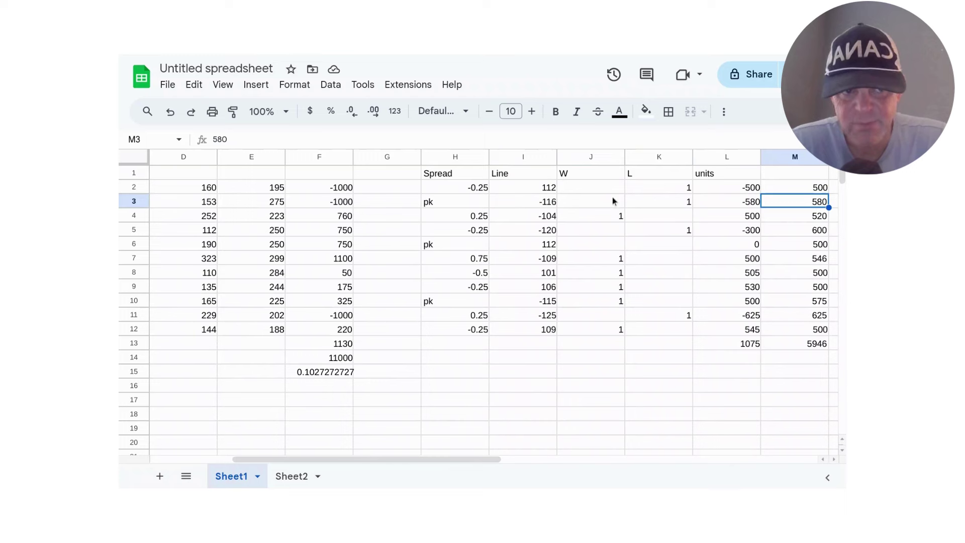
key(Left)
key(Down)
key(Down)
key(Down)
key(Down)
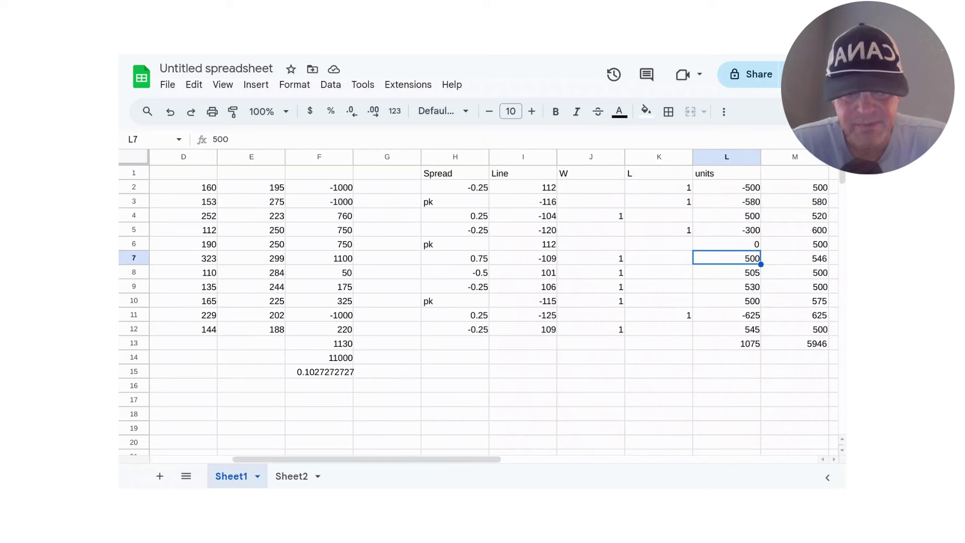
key(Down)
key(Down)
key(Down)
key(Down)
key(Down)
key(Down)
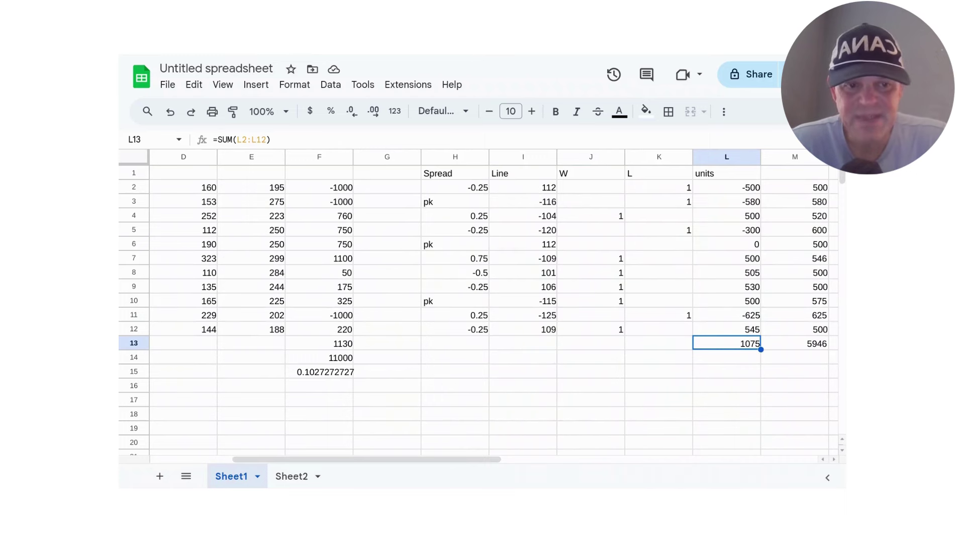
key(Right)
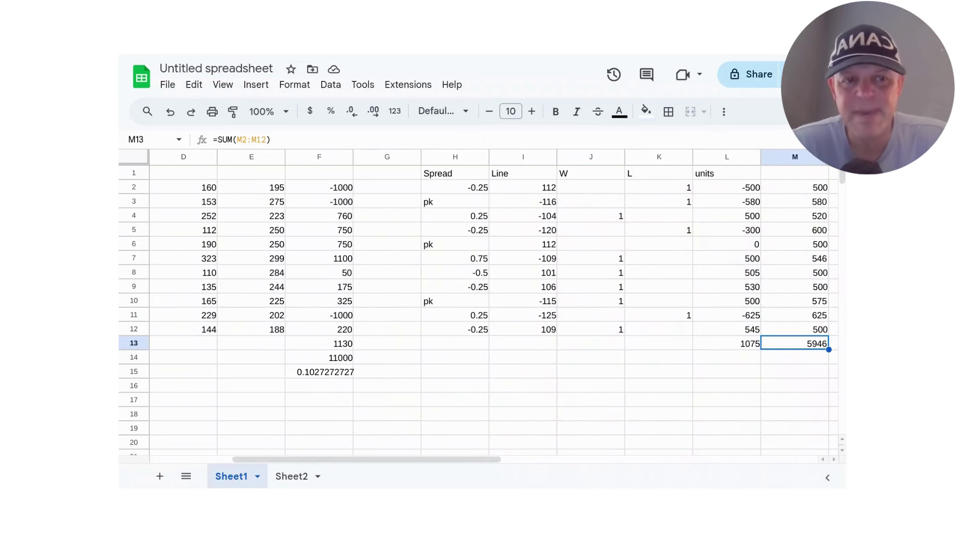
Step: Examine the individual amounts in M2:M4 beside the units column
click(798, 190)
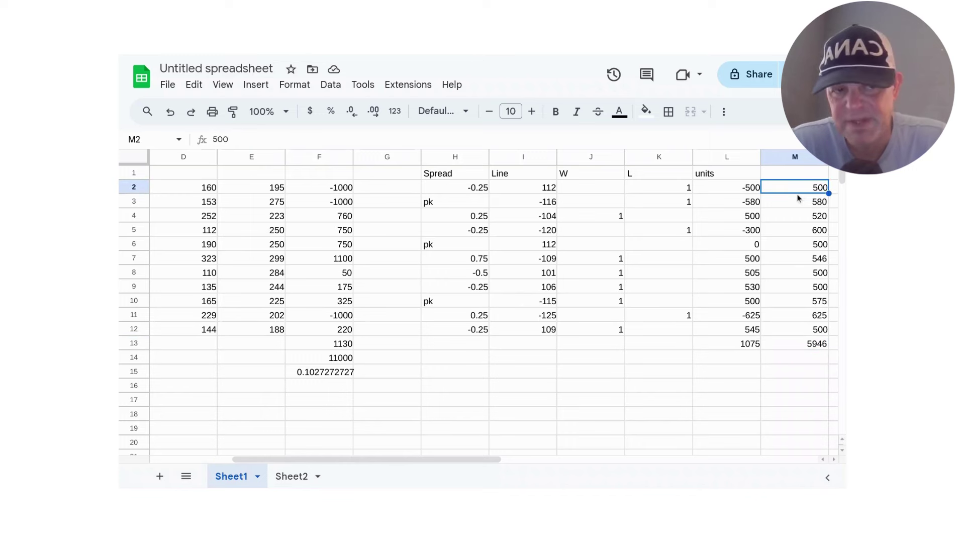
key(Down)
key(Down)
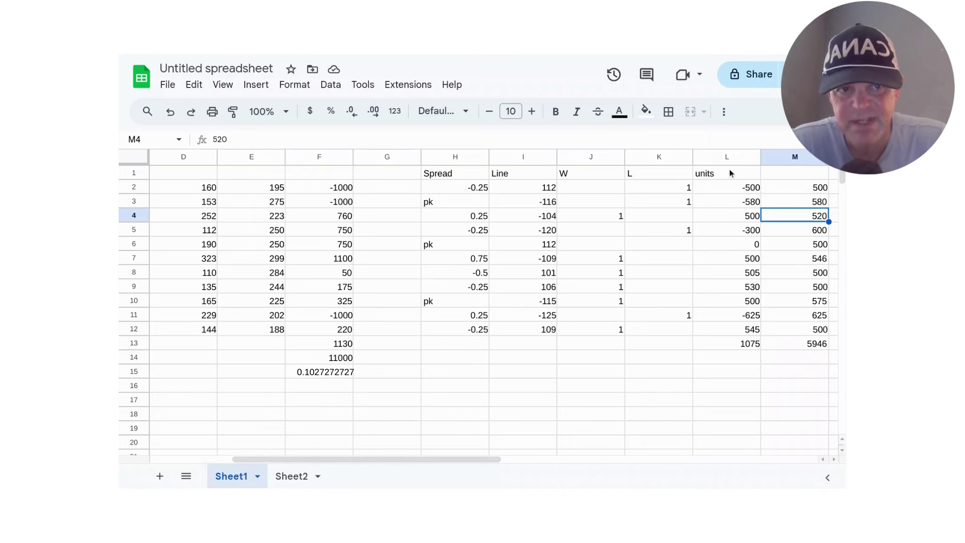
Step: Examine Valencia's line in I4, the amounts down M6:M12, and the total formulas in M13 and L13
click(531, 211)
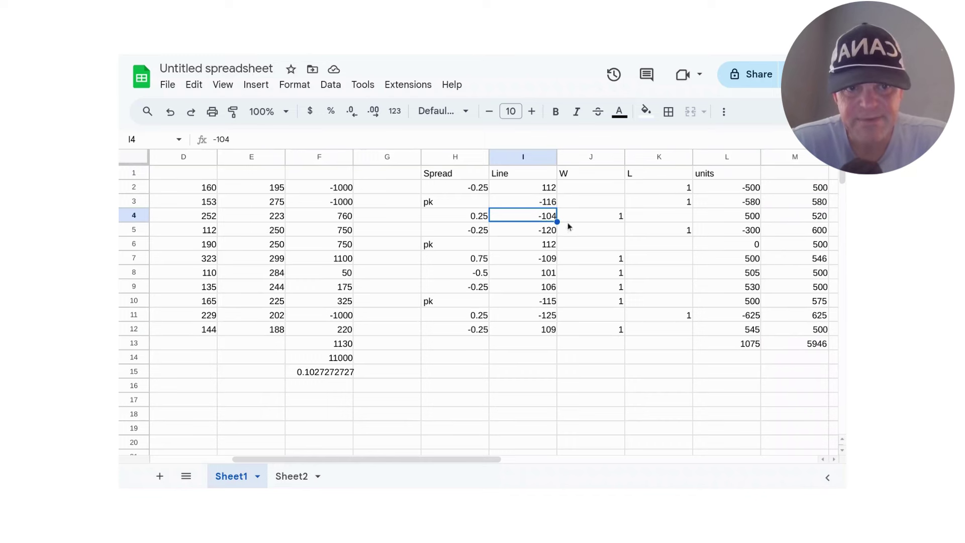
key(Down)
click(803, 239)
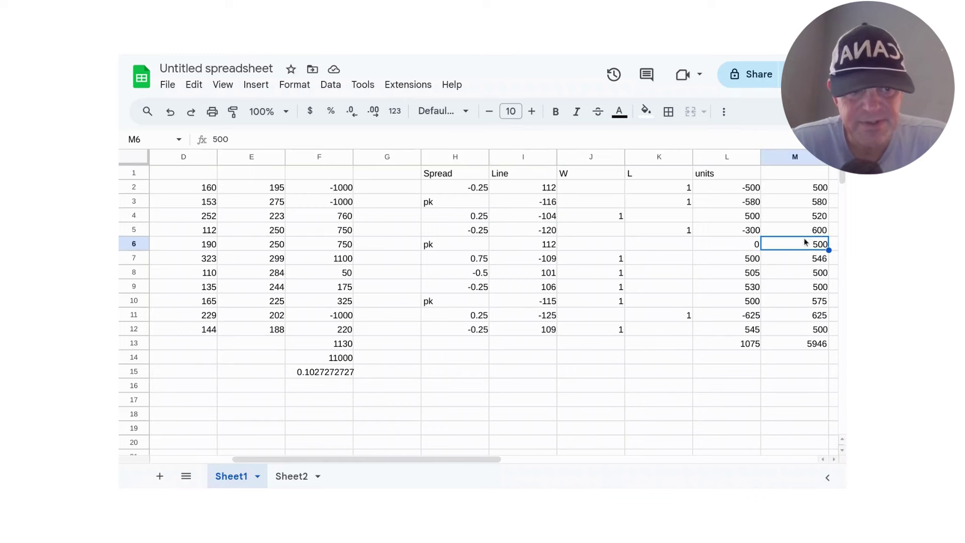
key(Down)
key(Down)
key(Down)
key(Down)
key(Down)
key(Down)
key(Down)
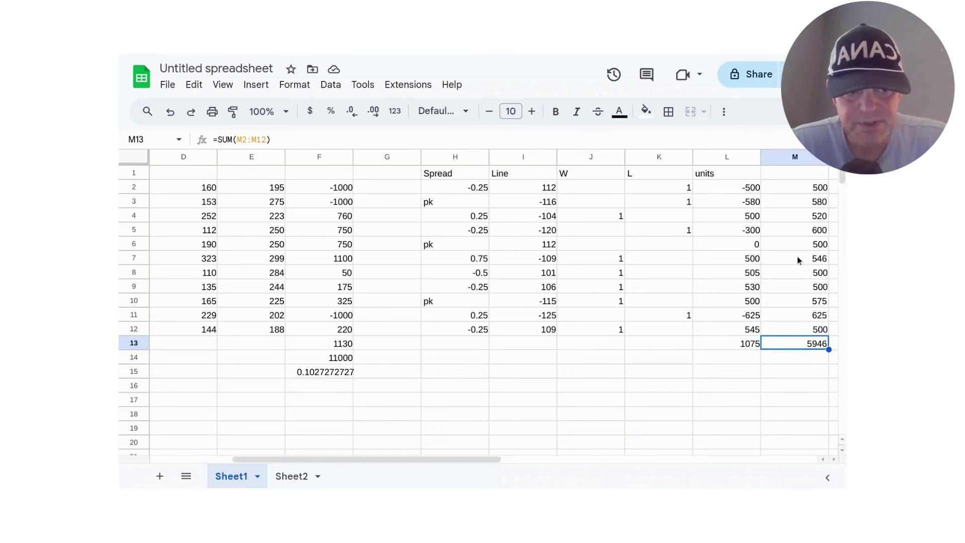
key(Left)
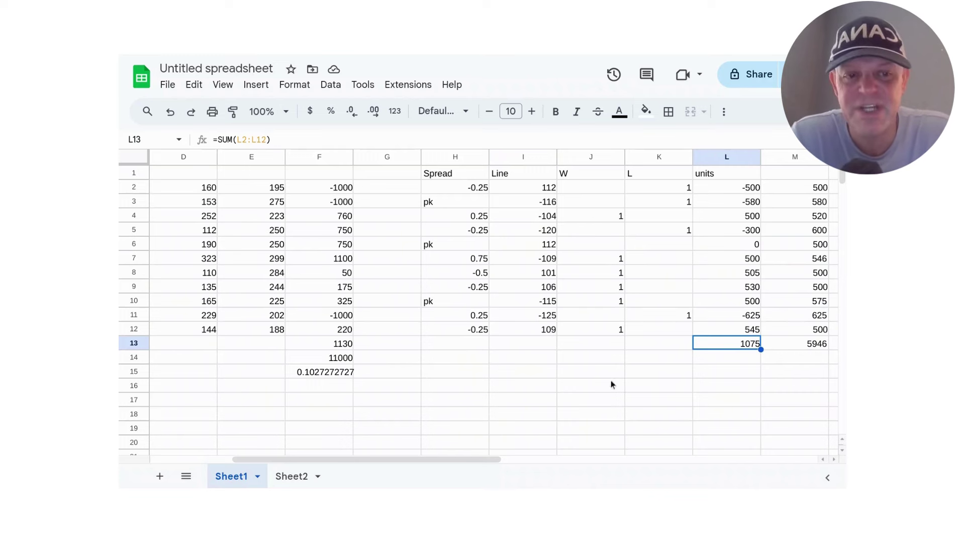
Step: Calculate the spread bets' return on investment in L14 with the formula =L13/M13
click(732, 356)
text(=)
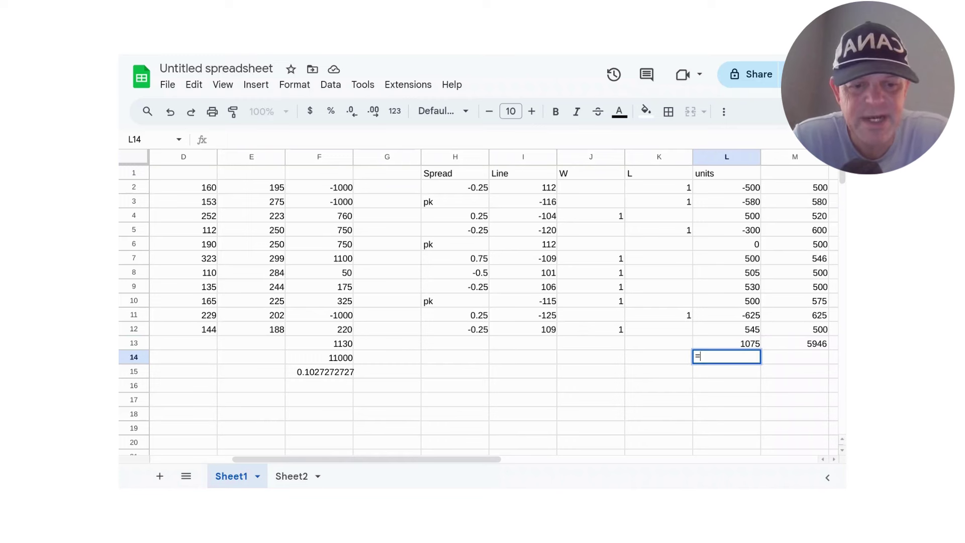
text(L13/)
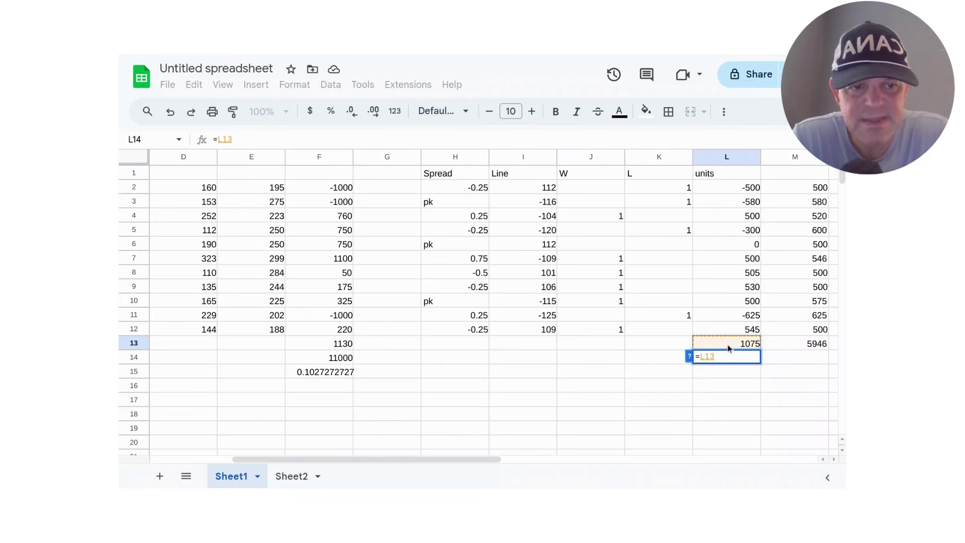
click(789, 343)
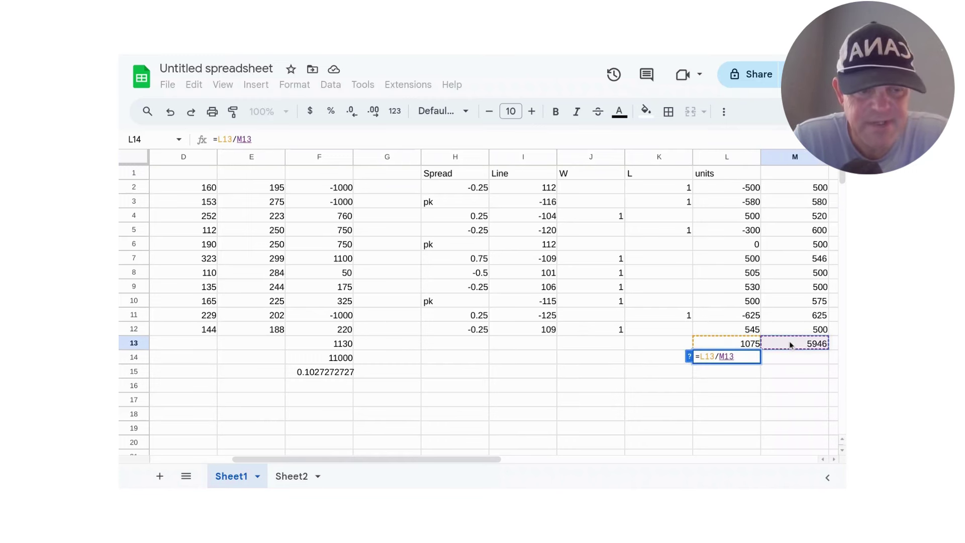
key(Return)
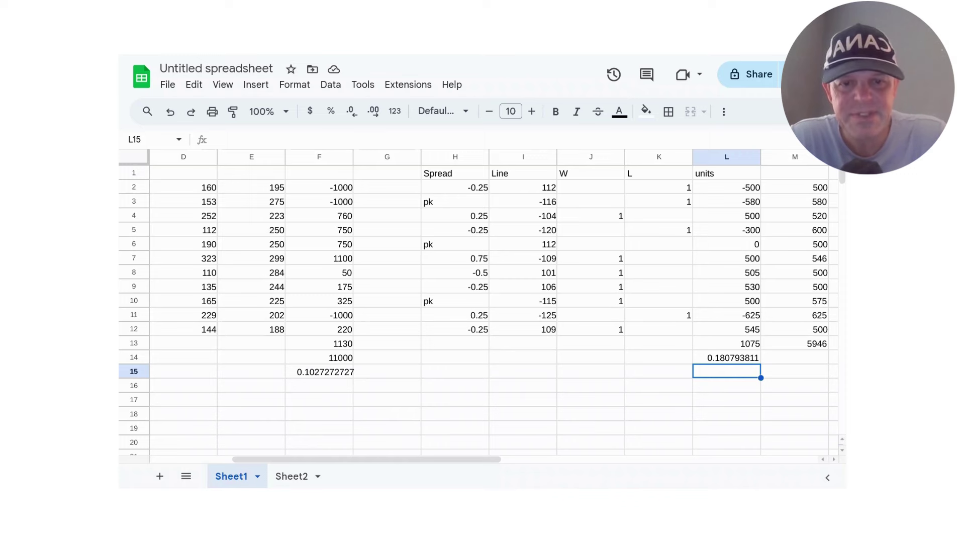
Step: Compare the amount totals in M13 and F14, and overwrite the units total in L13 with 2075
click(811, 345)
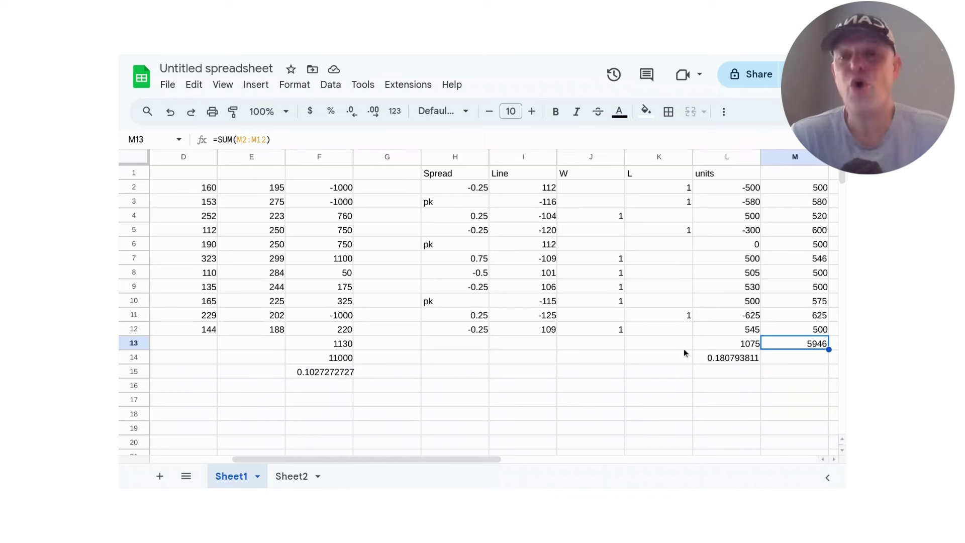
click(350, 360)
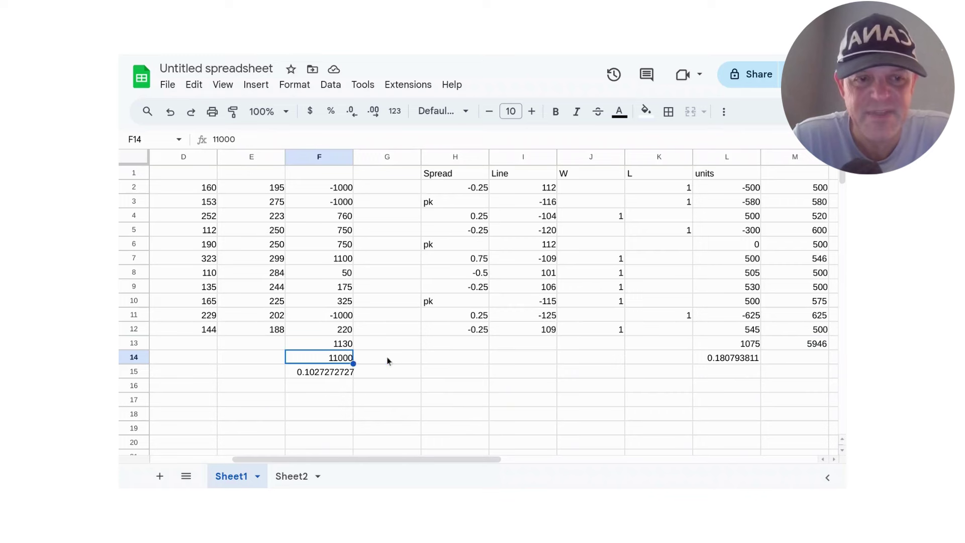
click(726, 347)
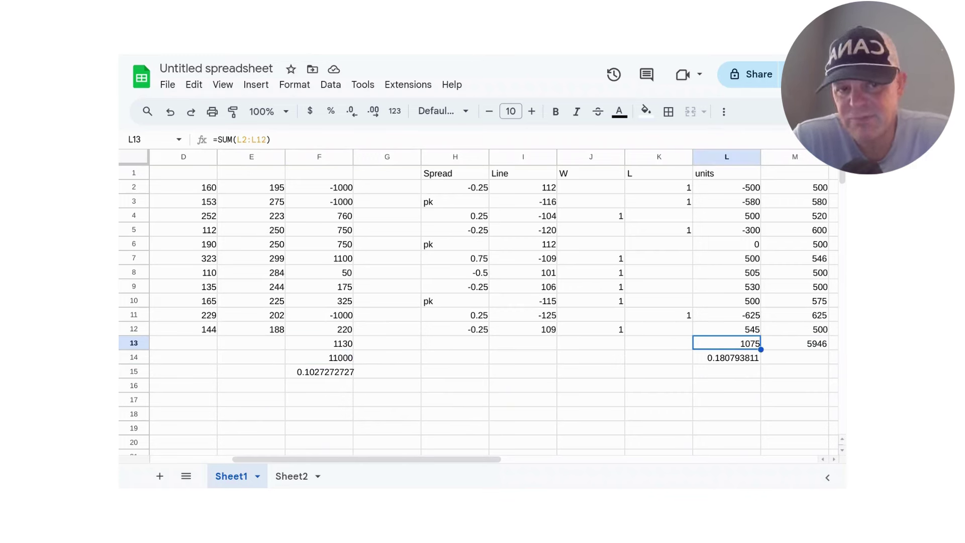
text(2075)
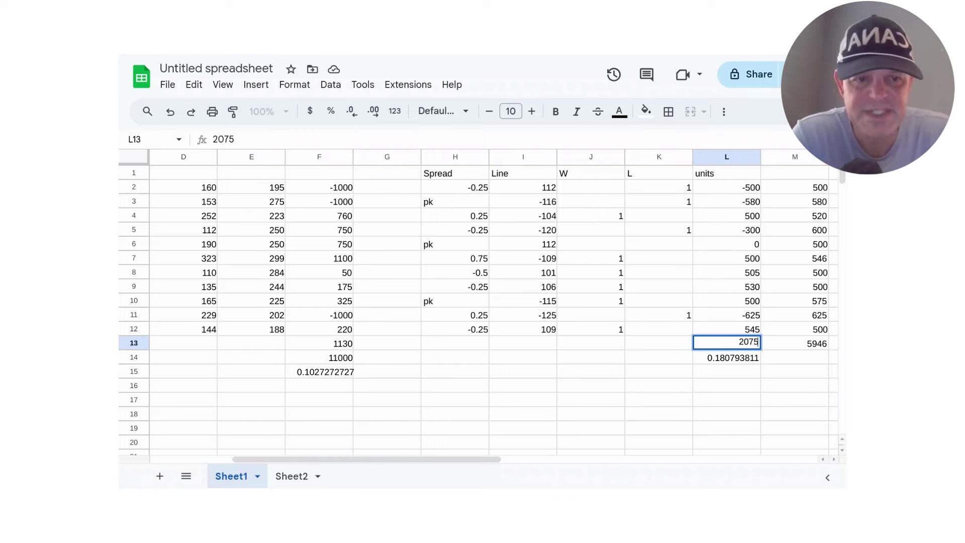
key(Return)
Step: Clear the spread calculations from cells L14, M13 and L13
key(Delete)
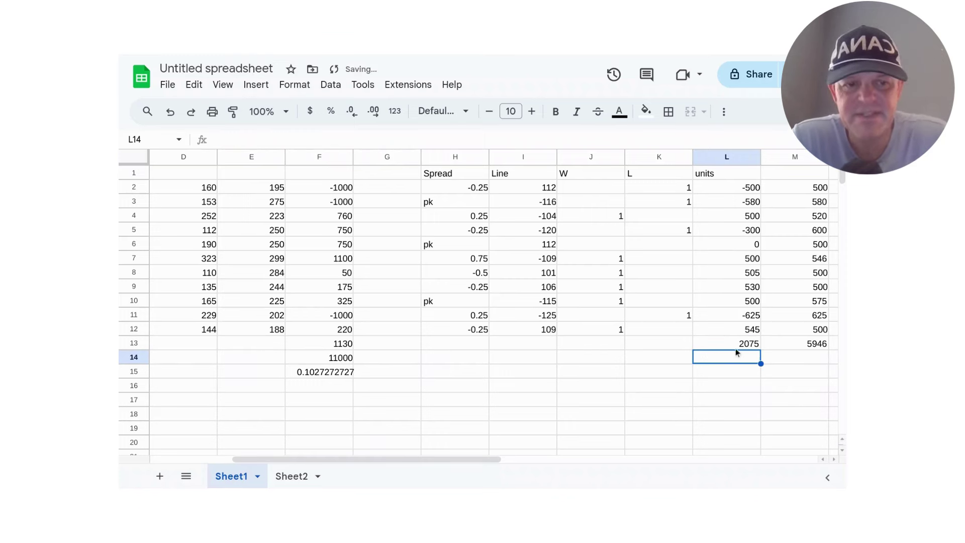
click(789, 345)
key(Delete)
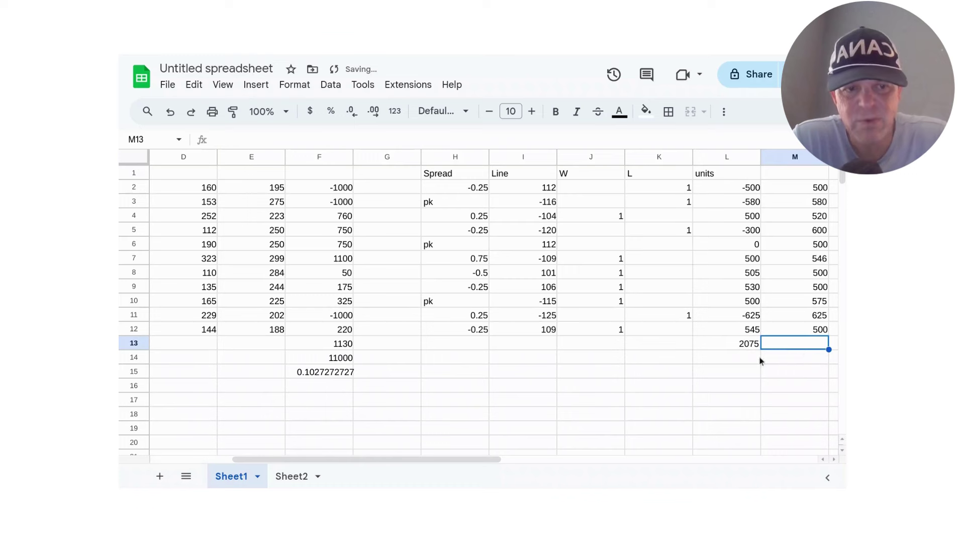
click(727, 344)
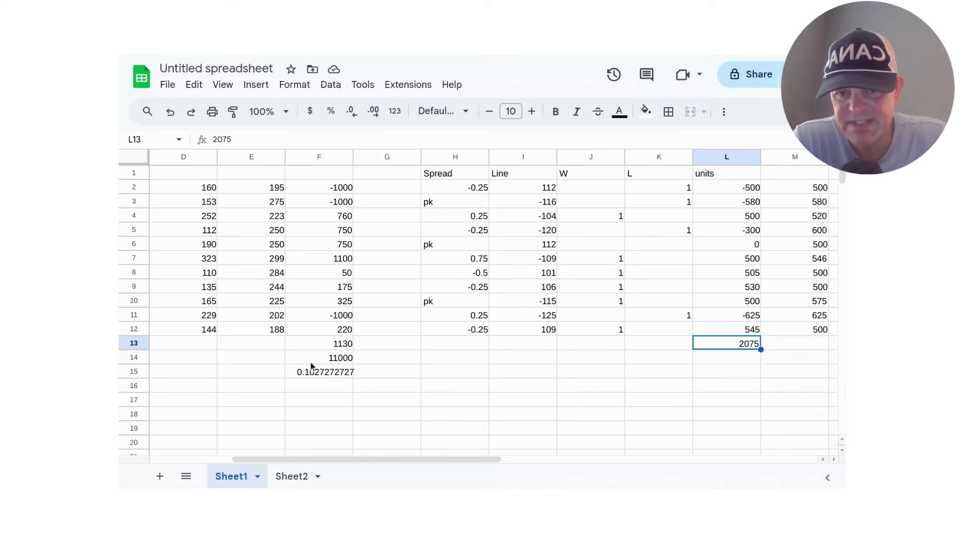
key(Delete)
Step: Total the bet results in column B by entering =SUM(B2:B12) in B13
click(322, 400)
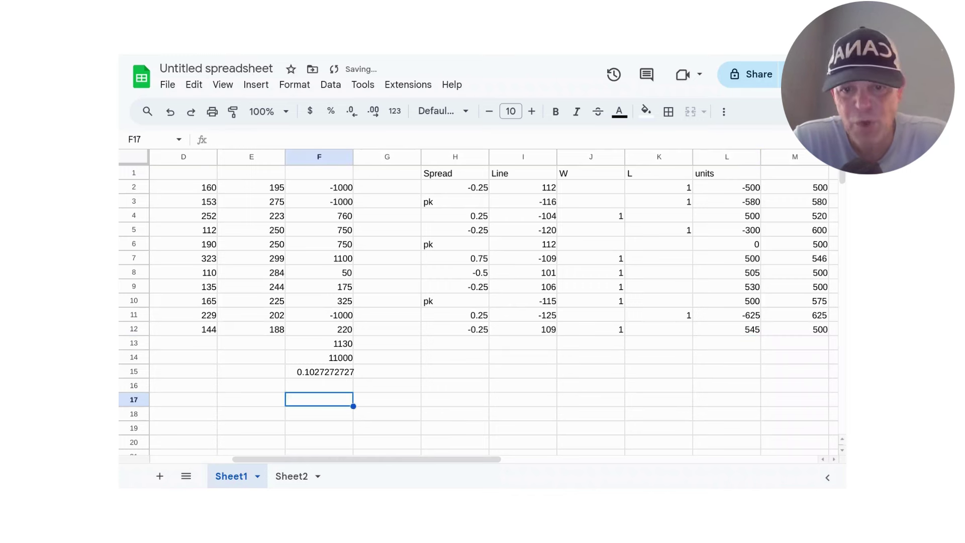
key(Left)
key(Left)
key(Left)
key(Left)
key(Left)
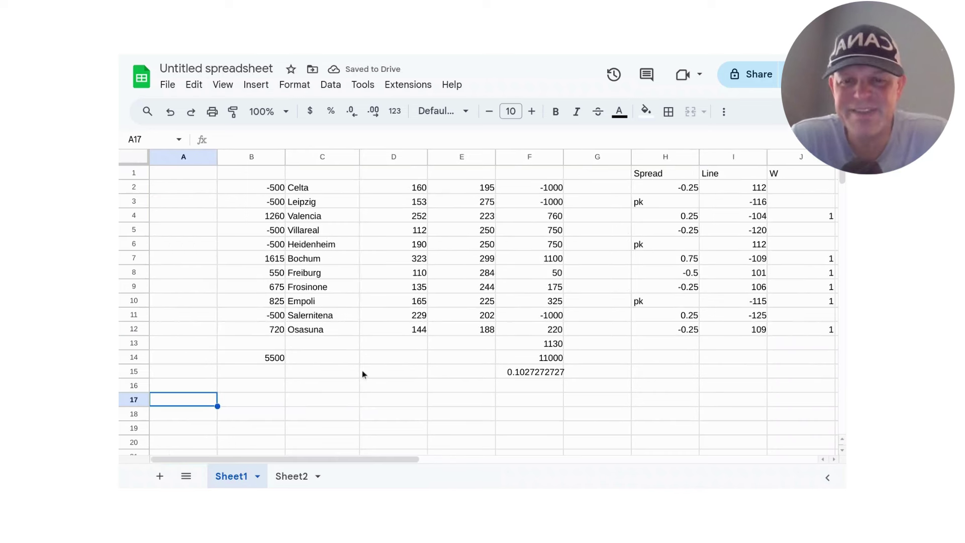
click(255, 188)
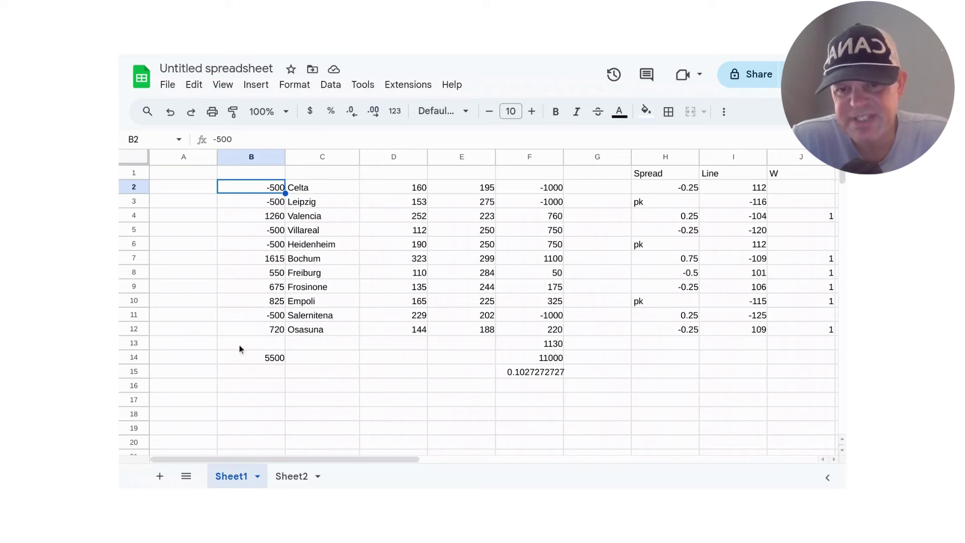
click(247, 360)
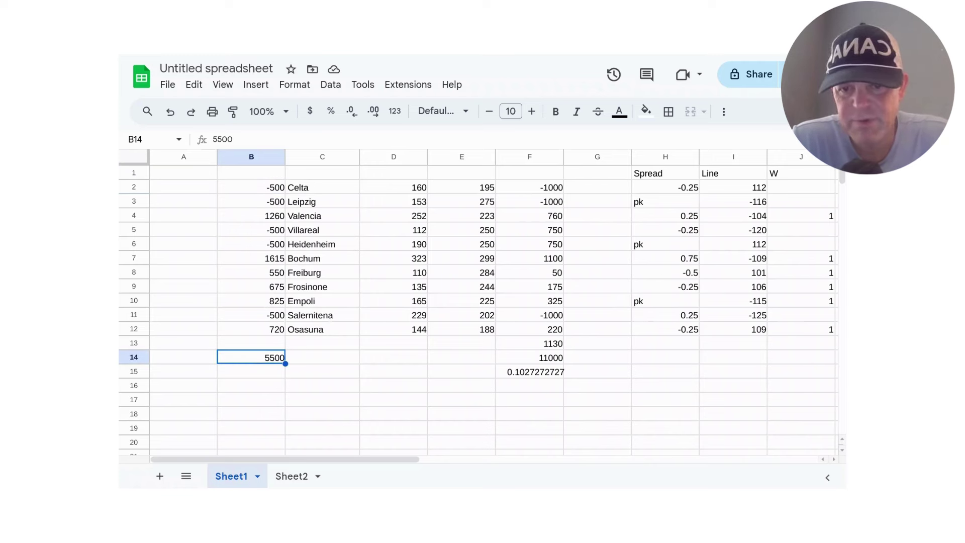
click(251, 343)
text(=)
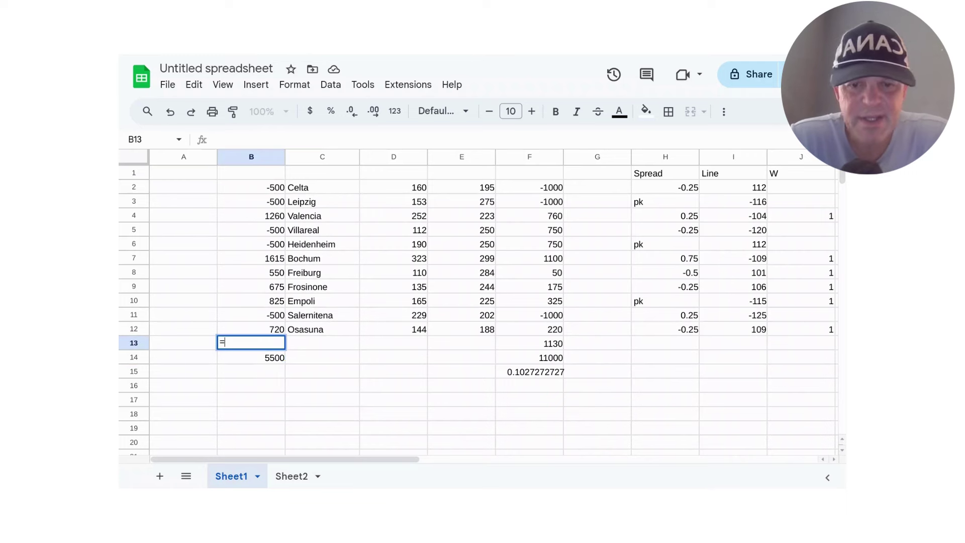
click(318, 360)
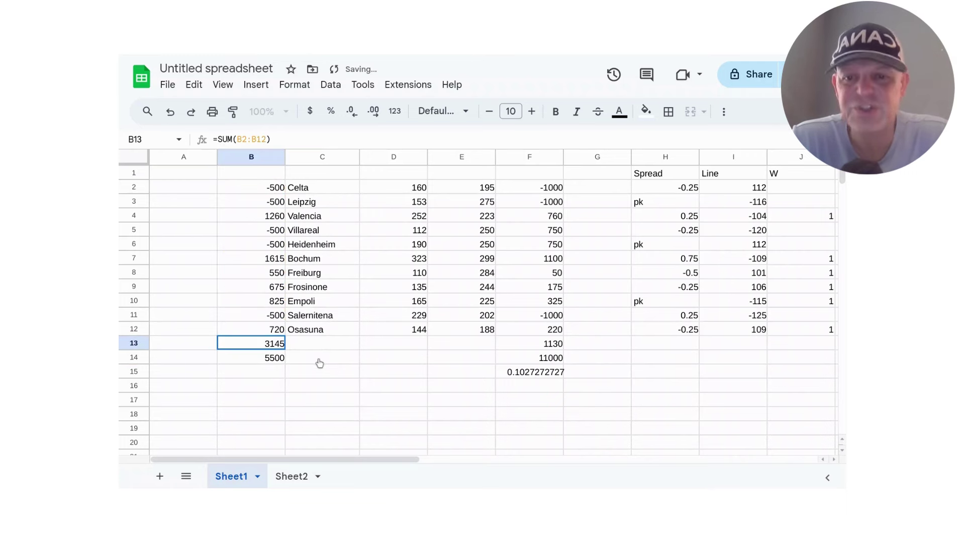
Step: Calculate the return on investment in B15 with the formula =B13/B14
key(Down)
key(Down)
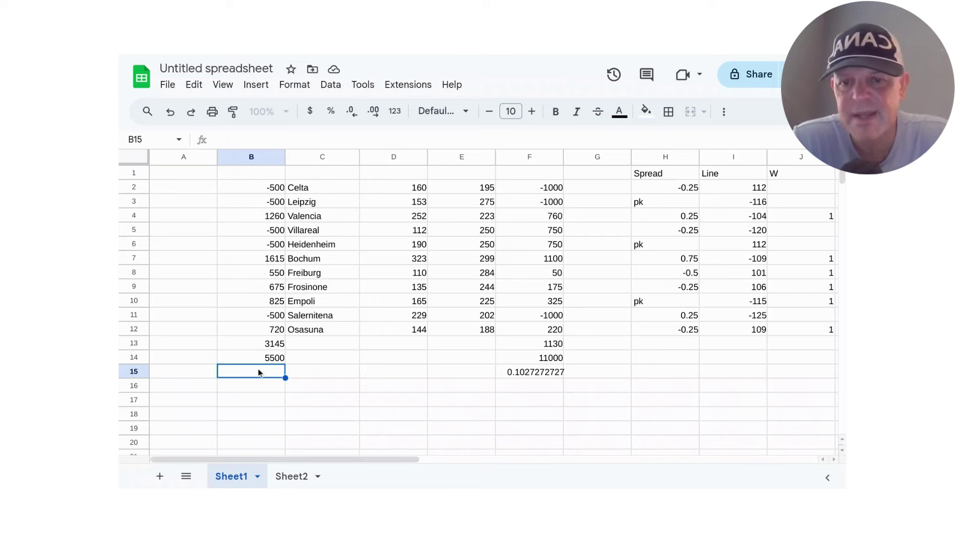
text(=)
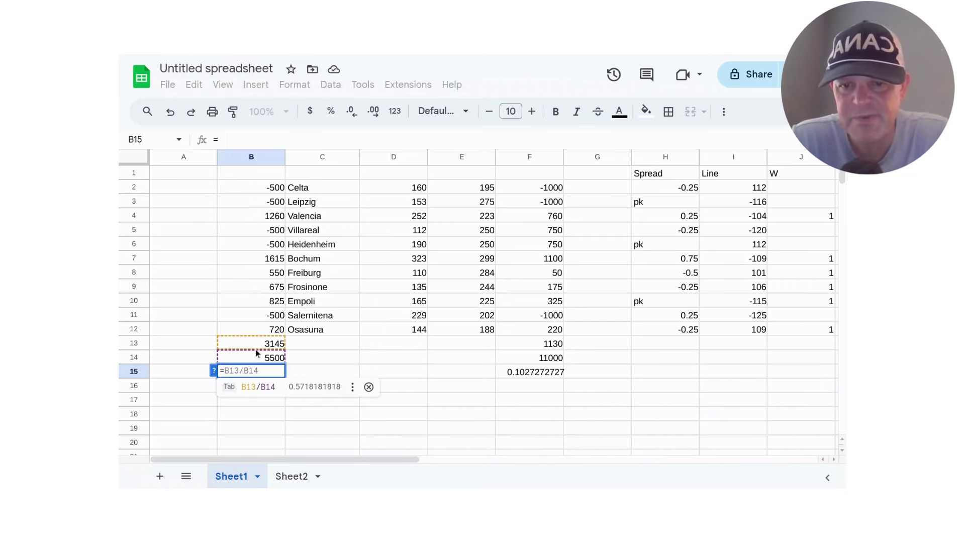
key(Tab)
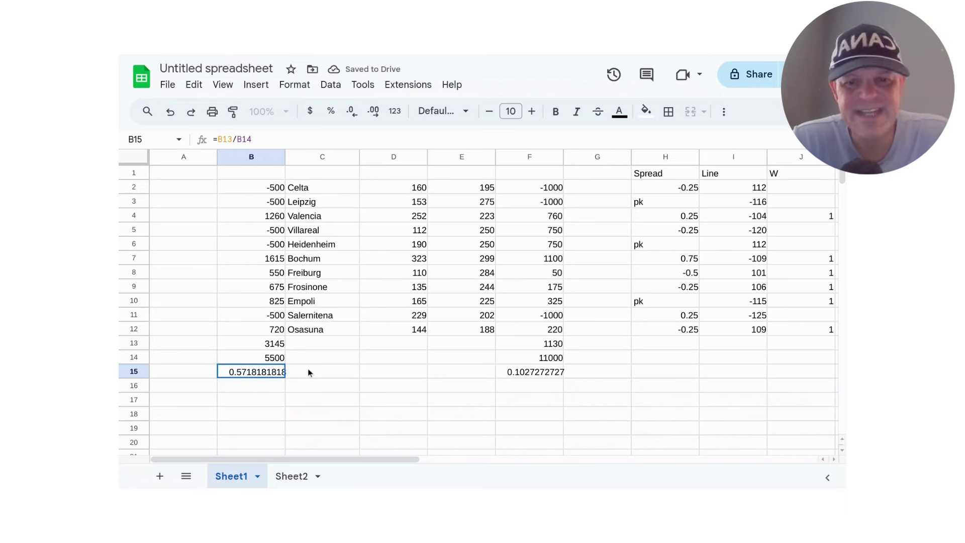
Step: Review Freiburg's entries across row 8, from the moneyline odds through the spread results and back to column B
click(420, 274)
key(Right)
key(Right)
key(Right)
key(Right)
key(Right)
key(Right)
key(Right)
key(Right)
key(Right)
key(Right)
key(Right)
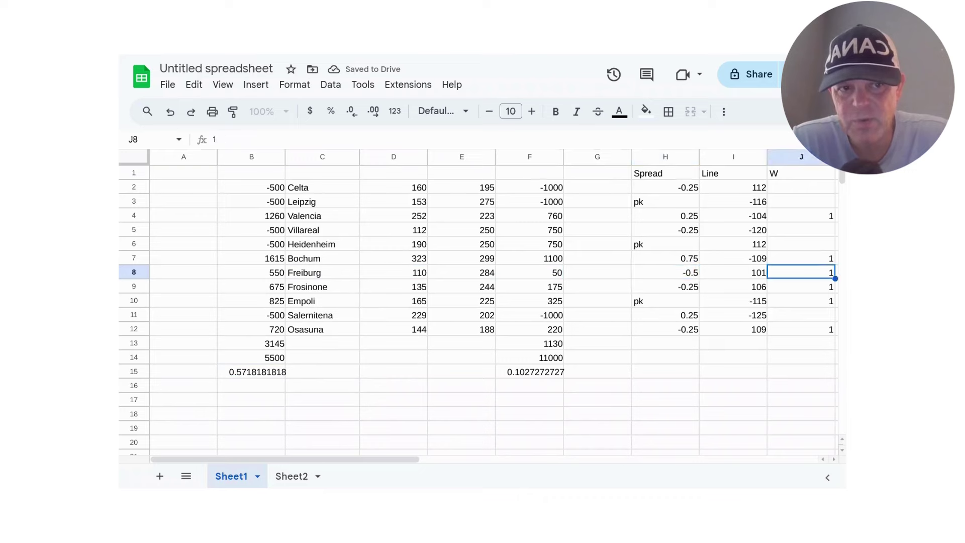
key(Left)
key(Left)
key(Left)
key(Left)
key(Left)
key(Left)
key(Left)
key(Left)
key(Left)
key(Left)
key(Left)
key(Left)
key(Left)
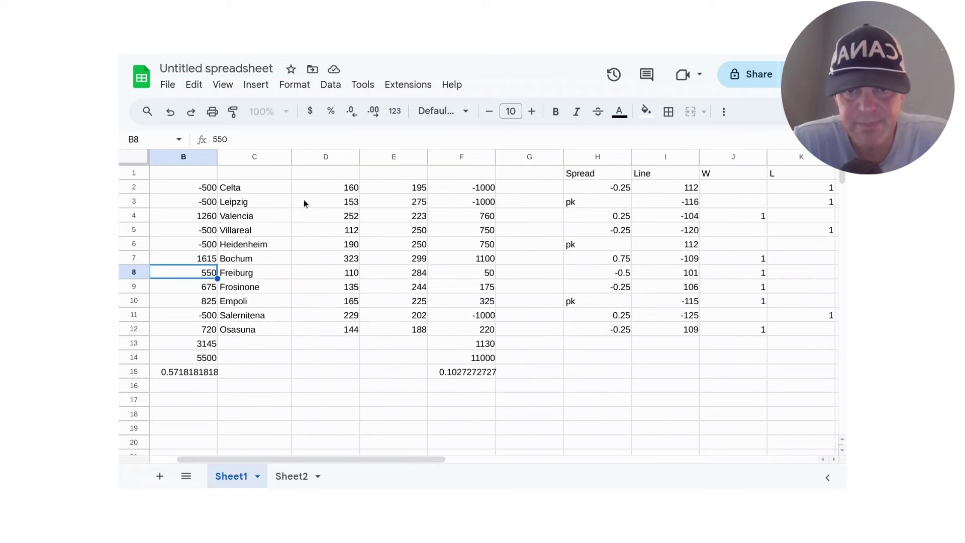
Step: Examine Celta's and Leipzig's entries across rows 2 and 3, plus Osasuna's result in B12 and the total formula in B13
click(397, 189)
key(Right)
key(Right)
key(Right)
key(Right)
key(Right)
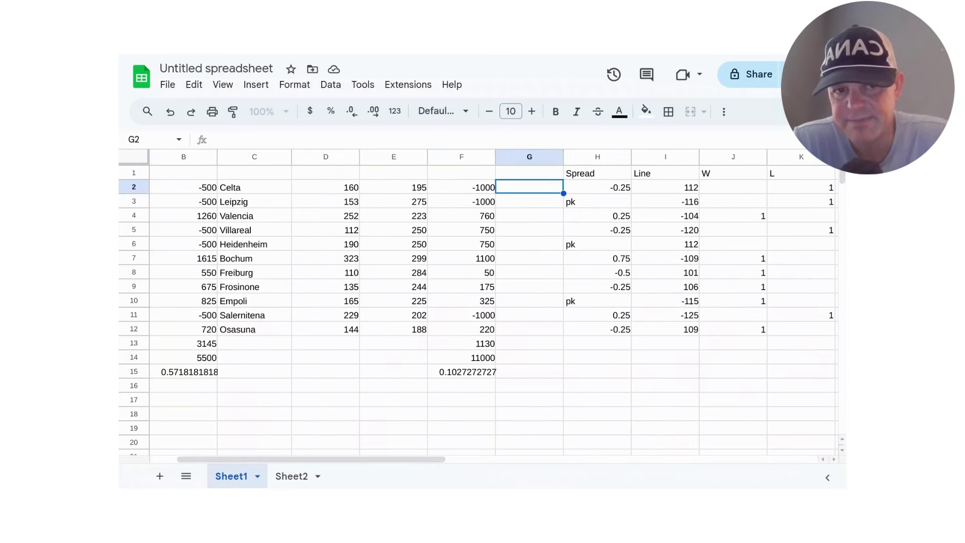
click(643, 206)
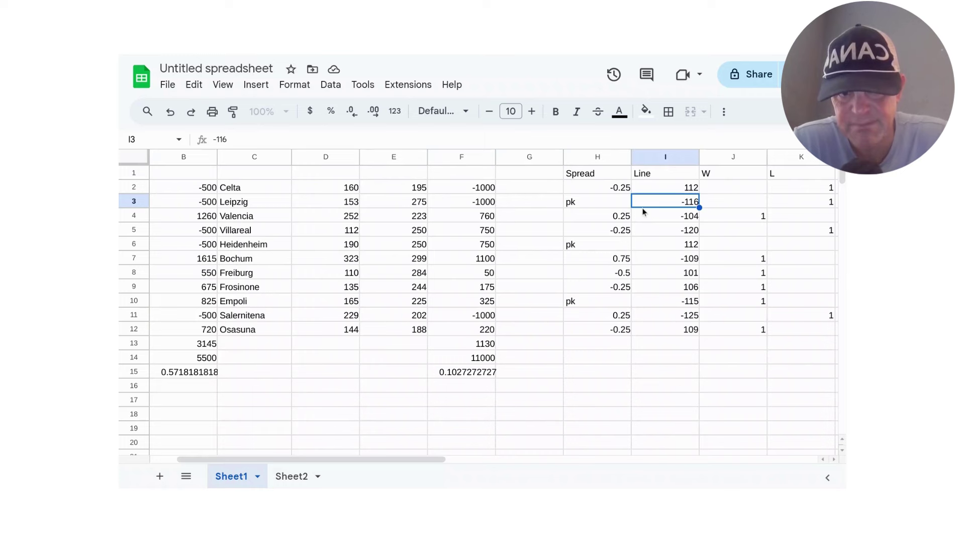
key(Left)
key(Left)
key(Left)
key(Left)
key(Left)
key(Left)
key(Left)
key(Left)
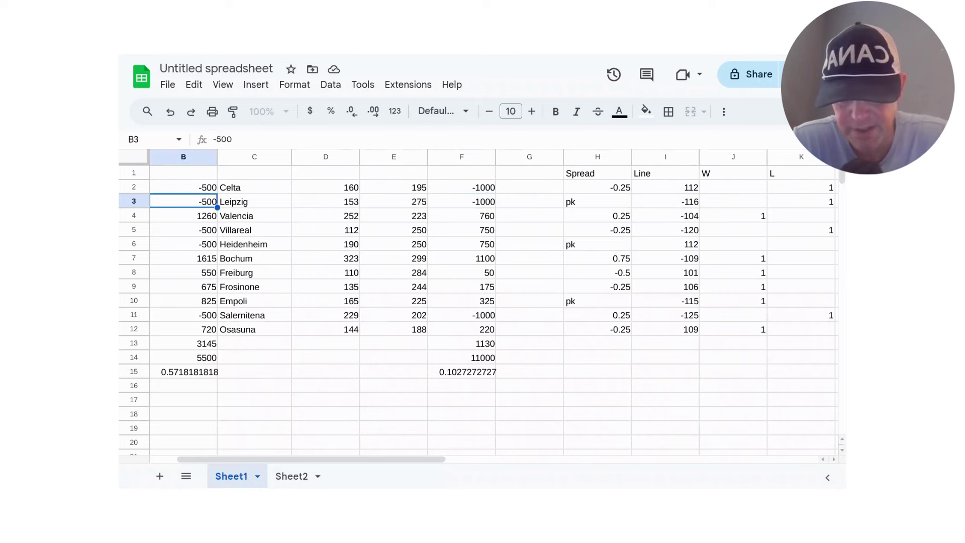
click(268, 335)
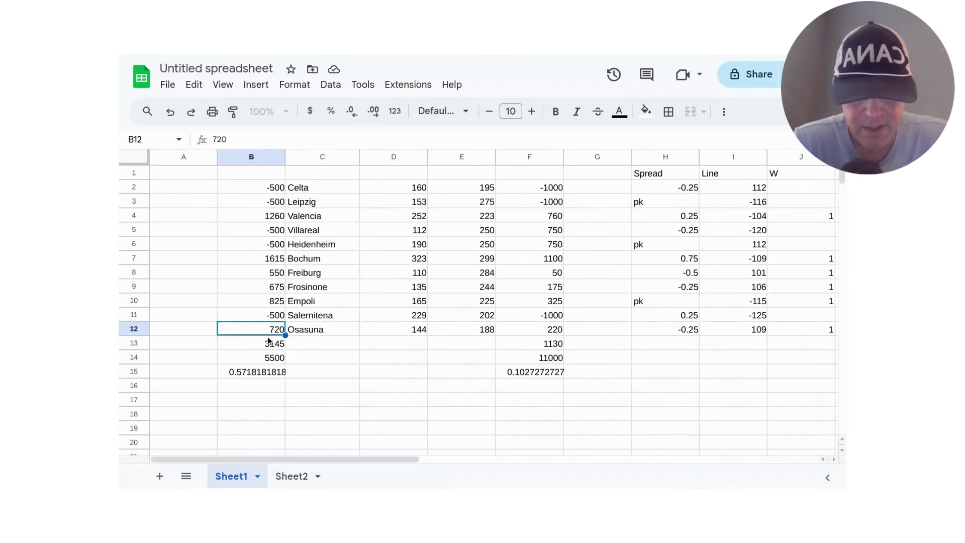
click(269, 342)
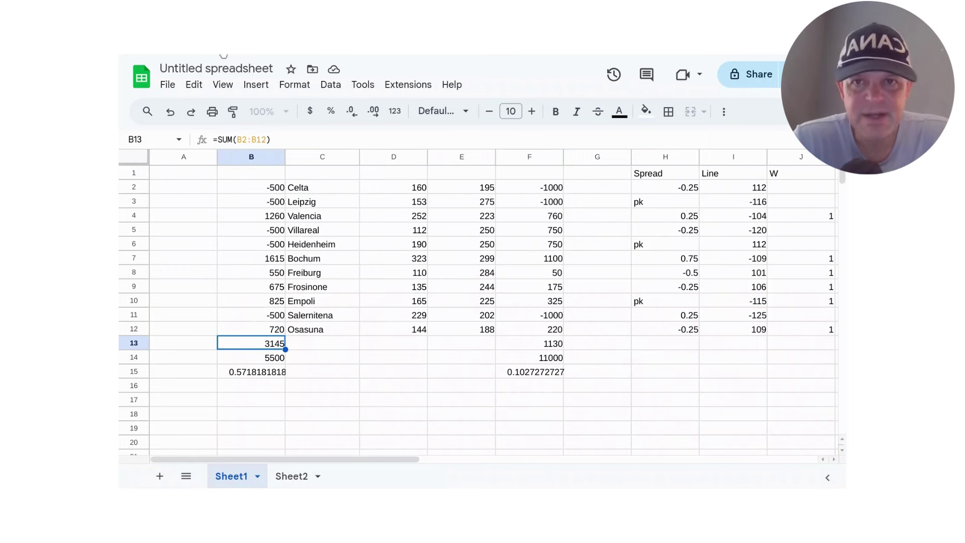
Step: Switch to the MG Soccer spreadsheet and review the Soccer tracker's Home Team odds from row 88 up to the headings in row 2
key(ctrl+Tab)
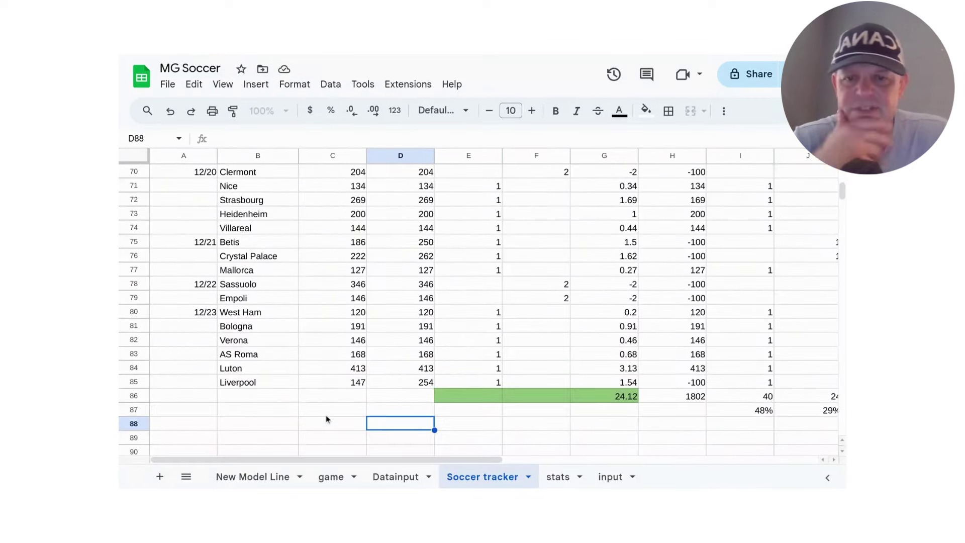
key(Left)
key(Up)
key(Up)
key(Up)
key(Up)
key(Up)
key(Up)
key(Up)
key(Up)
key(Up)
key(Up)
key(Up)
key(Up)
key(Up)
key(Up)
key(Up)
key(Up)
key(Up)
key(Up)
key(Up)
key(Up)
key(Up)
key(Up)
key(Up)
key(Up)
key(Up)
key(Up)
key(Up)
key(Up)
key(Up)
key(Up)
key(Up)
key(Up)
key(Up)
key(Up)
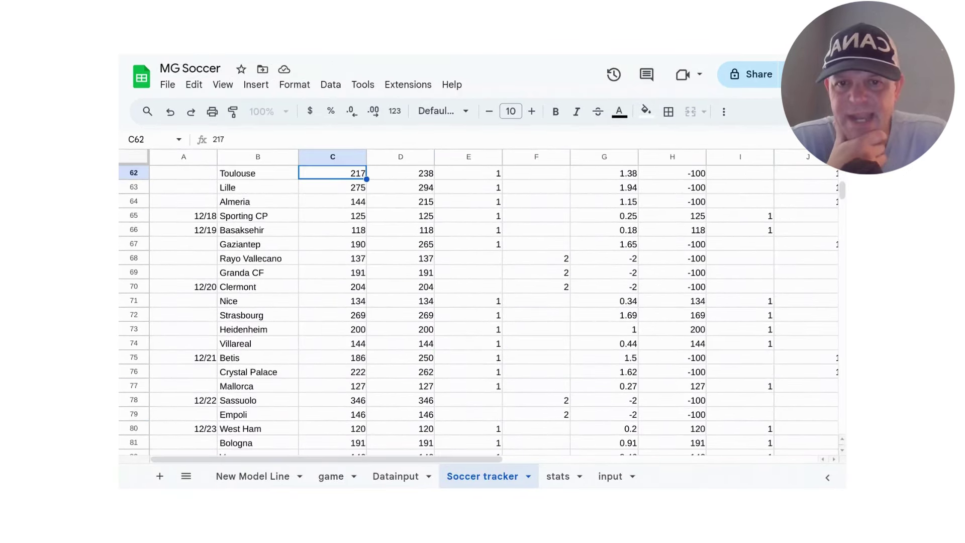
key(Up)
key(Up)
key(Up)
key(Up)
key(Up)
key(Up)
key(Up)
key(Up)
key(Up)
key(Up)
key(Up)
key(Up)
key(Up)
key(Up)
key(Up)
key(Up)
key(Up)
key(Up)
key(Up)
key(Up)
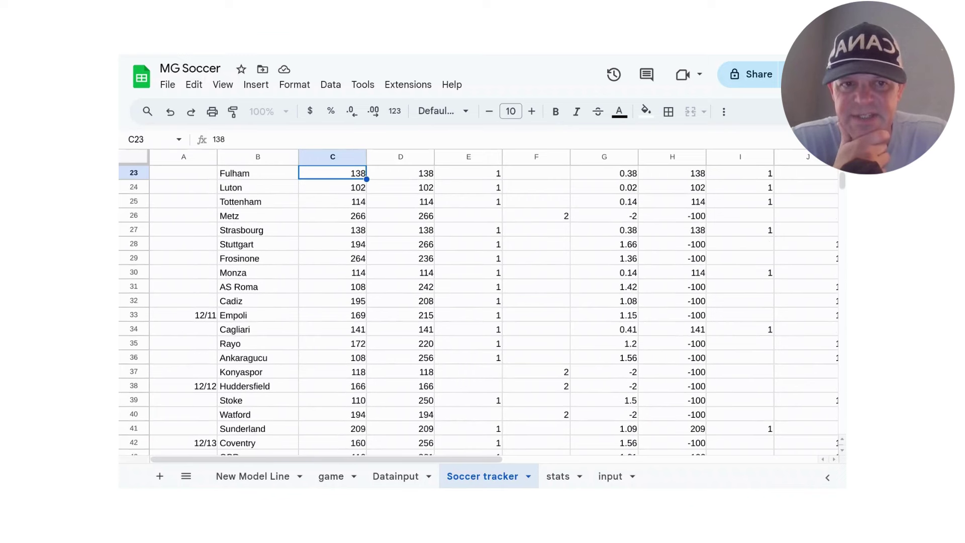
key(Up)
key(Up)
key(Up)
key(Up)
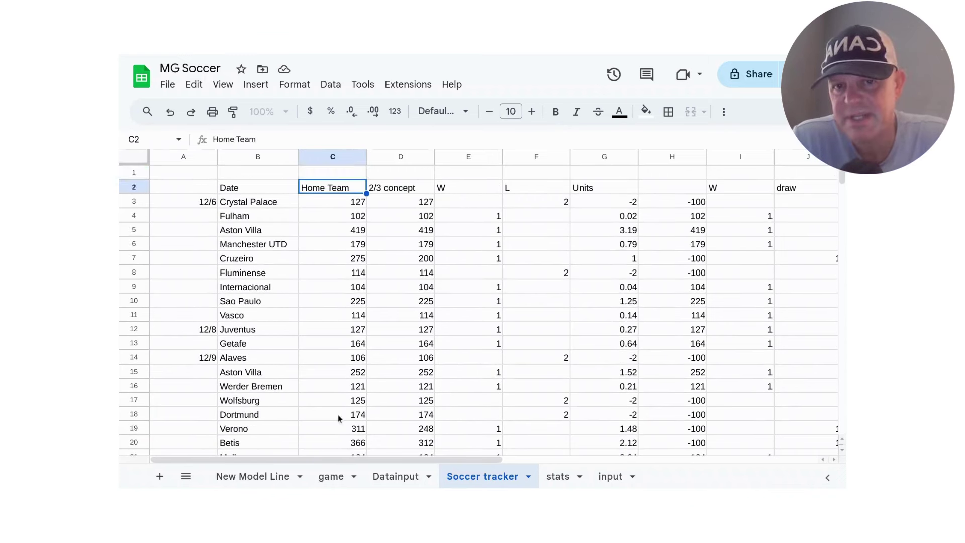
Step: Compare the Home Team odds in column C with the 2/3 concept values in column D, including Crystal Palace's and Cruzeiro's
click(380, 192)
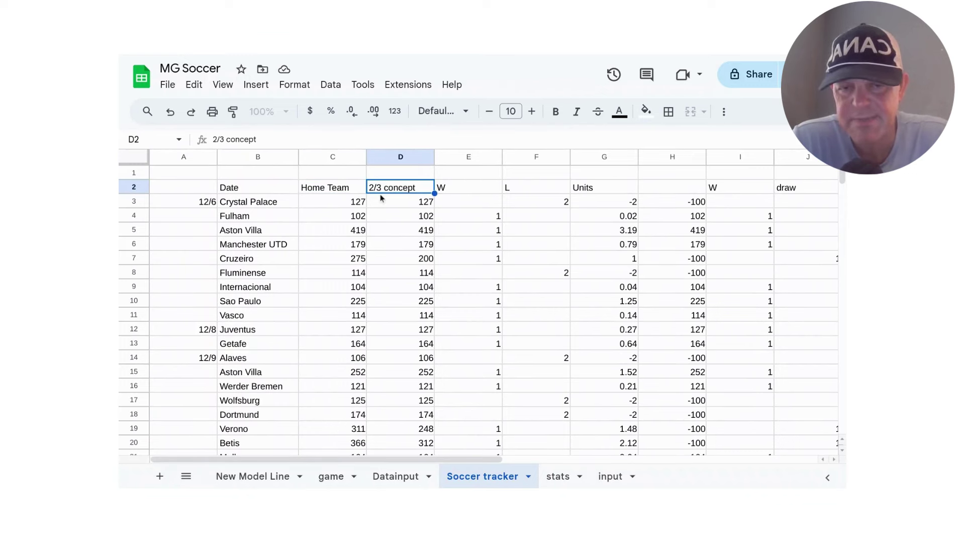
click(342, 205)
click(408, 258)
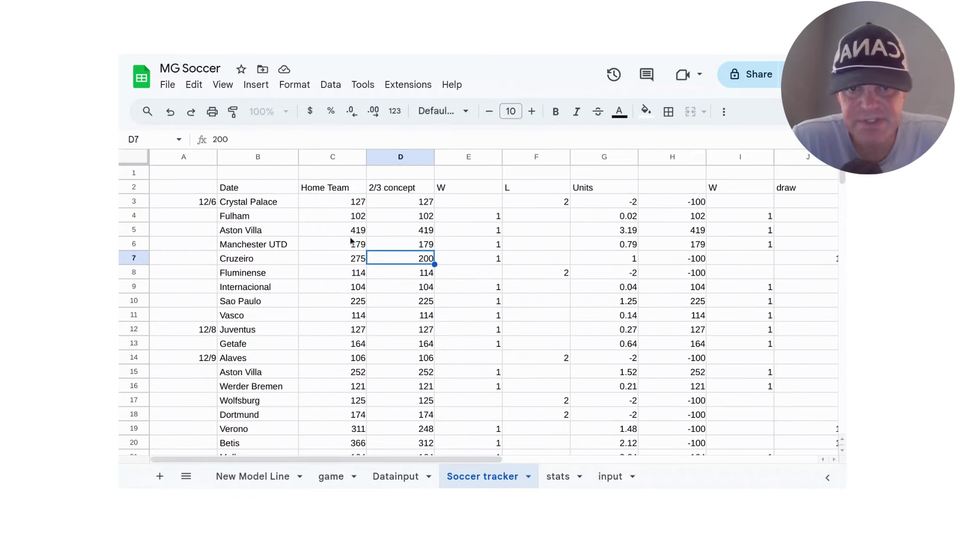
click(331, 201)
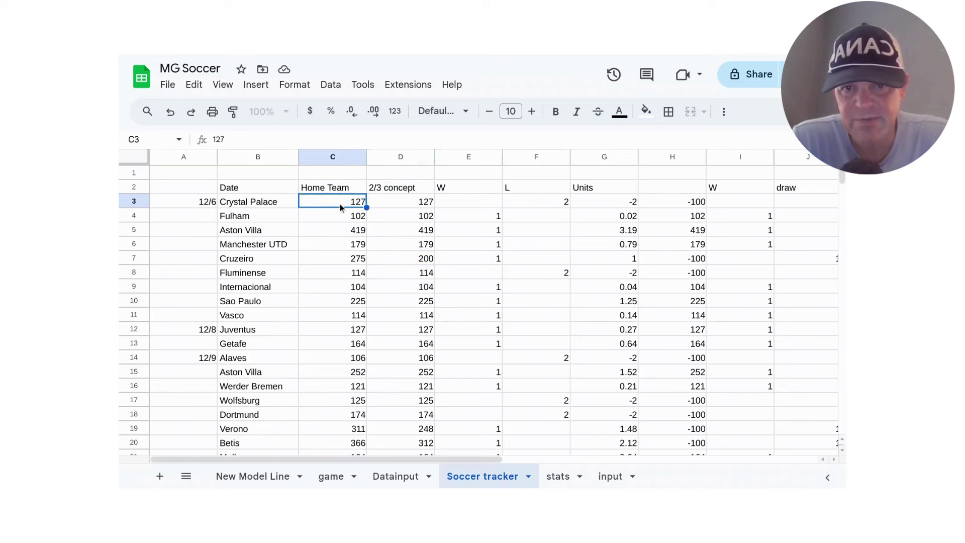
click(389, 193)
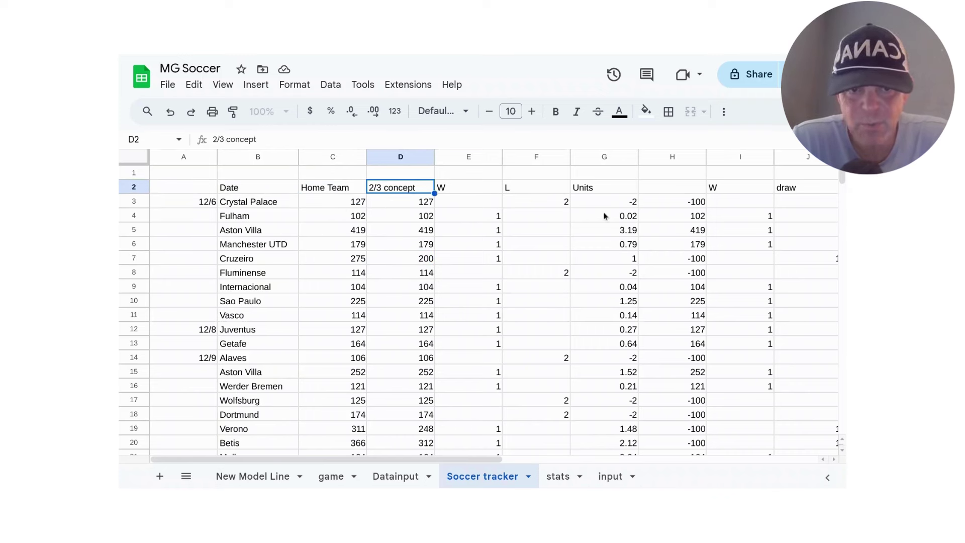
Step: Review the Units column from Crystal Palace's result in G3 down past the total in row 86
click(612, 201)
key(Down)
key(Down)
key(Down)
key(Down)
key(Down)
key(Down)
key(Down)
key(Down)
key(Down)
key(Down)
key(Down)
key(Down)
key(Down)
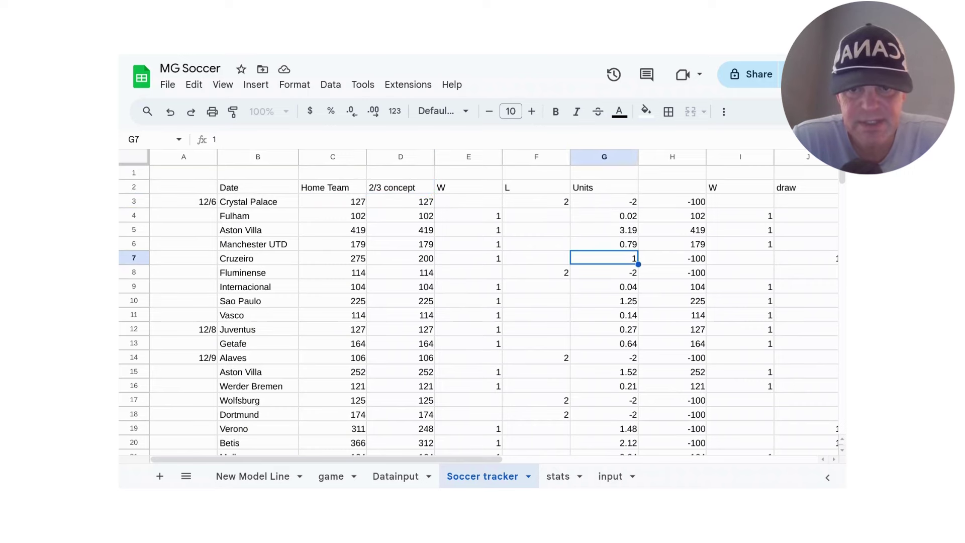
key(Down)
key(Down)
key(Down)
key(Down)
key(Down)
key(Down)
key(Down)
key(Down)
key(Down)
key(Down)
key(Down)
key(Down)
key(Down)
key(Down)
key(Down)
key(Down)
key(Down)
key(Down)
key(Down)
key(Down)
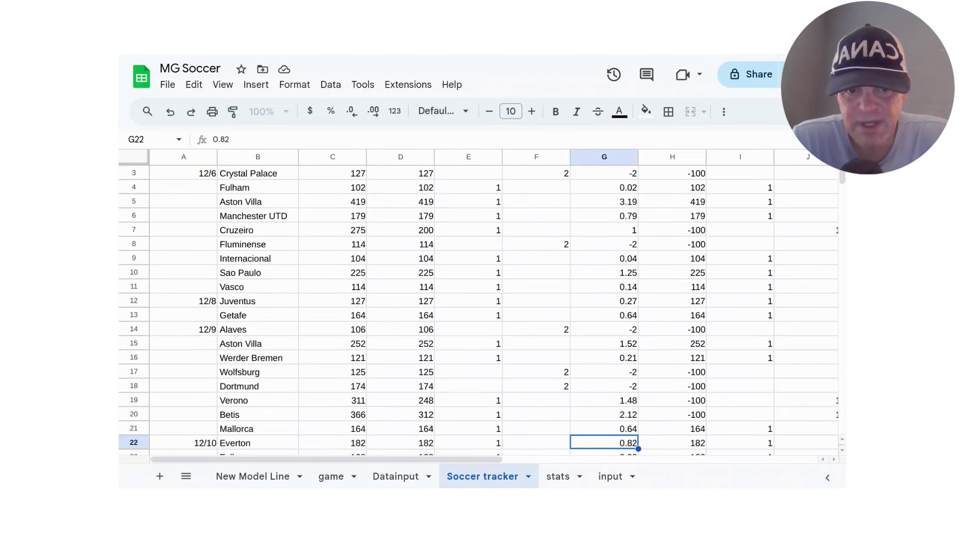
key(Down)
key(Down)
key(Down)
key(Down)
key(Down)
key(Down)
key(Down)
key(Down)
key(Down)
key(Down)
key(Down)
key(Down)
key(Down)
key(Down)
key(Down)
key(Down)
key(Down)
key(Down)
key(Down)
key(Down)
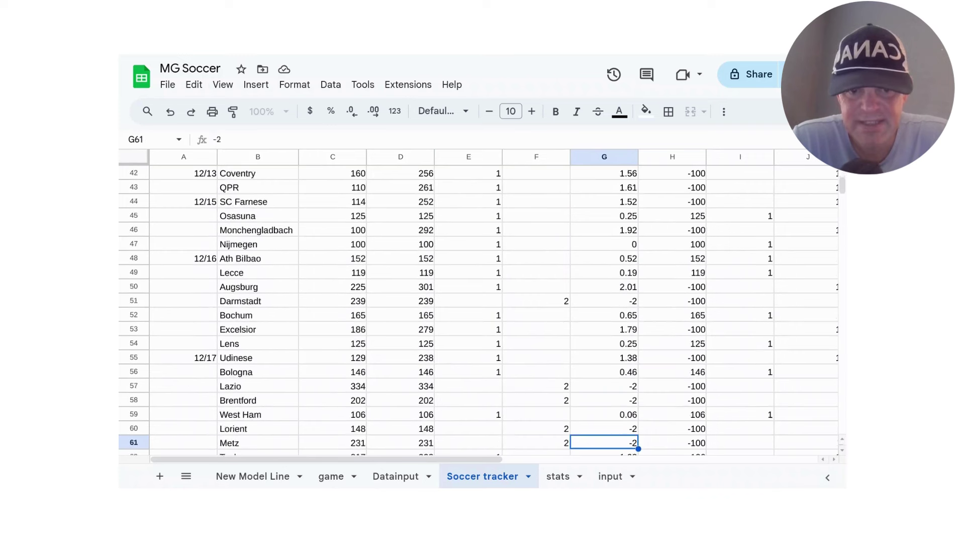
scroll(385, 275, down, 3)
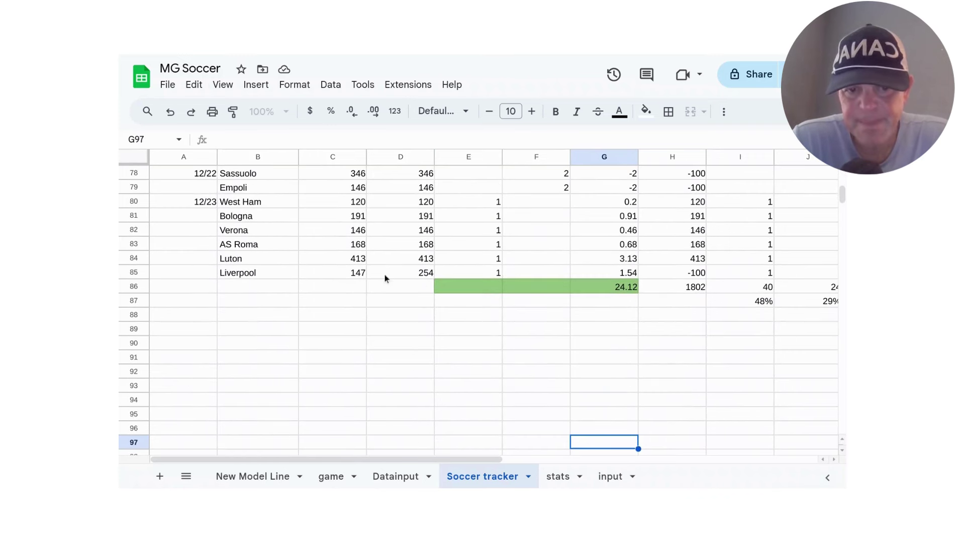
Step: Enter 83 in E88 below the W column and replace it with 166
click(462, 316)
text(83)
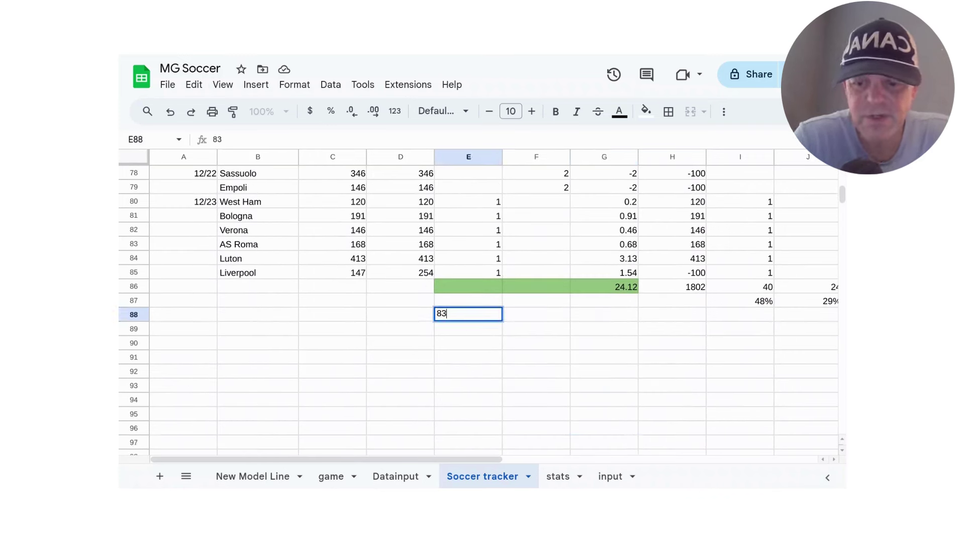
key(Tab)
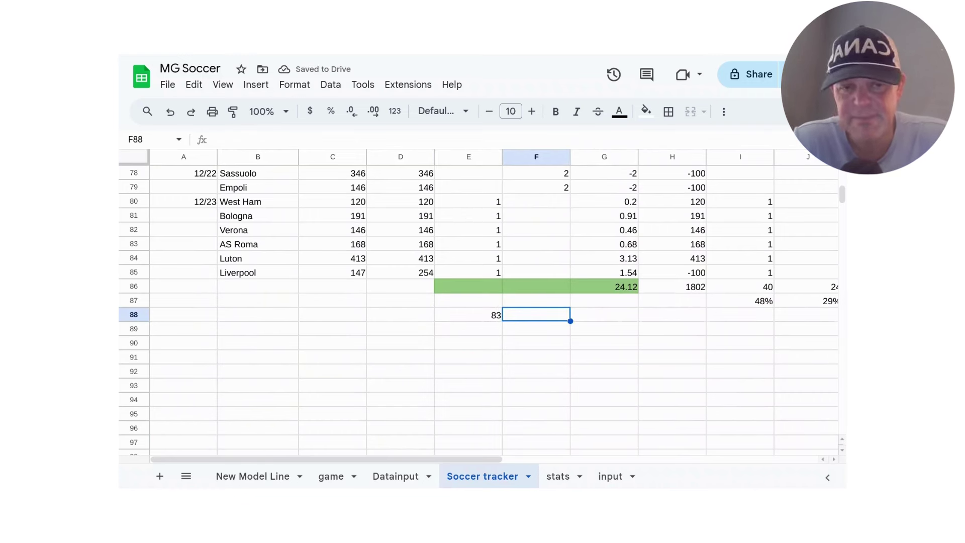
click(468, 314)
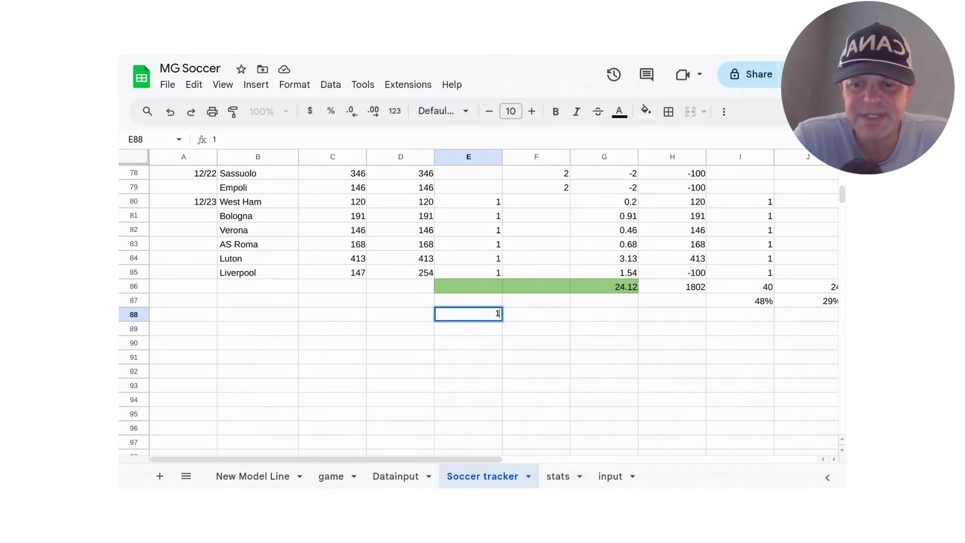
text(66)
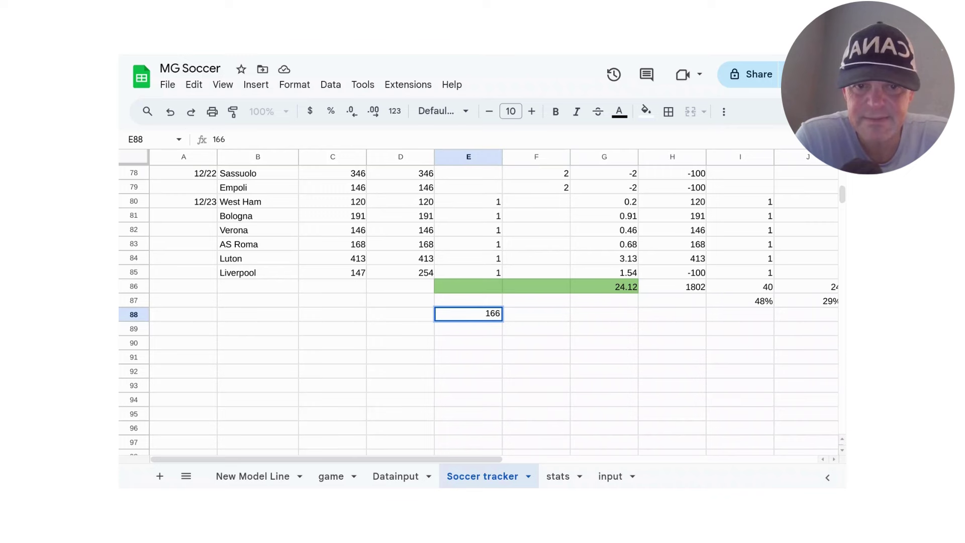
key(Tab)
Step: Examine West Ham's odds in row 80, the entry in E88, Verona's units in G82 and the units total formula in G86
click(354, 207)
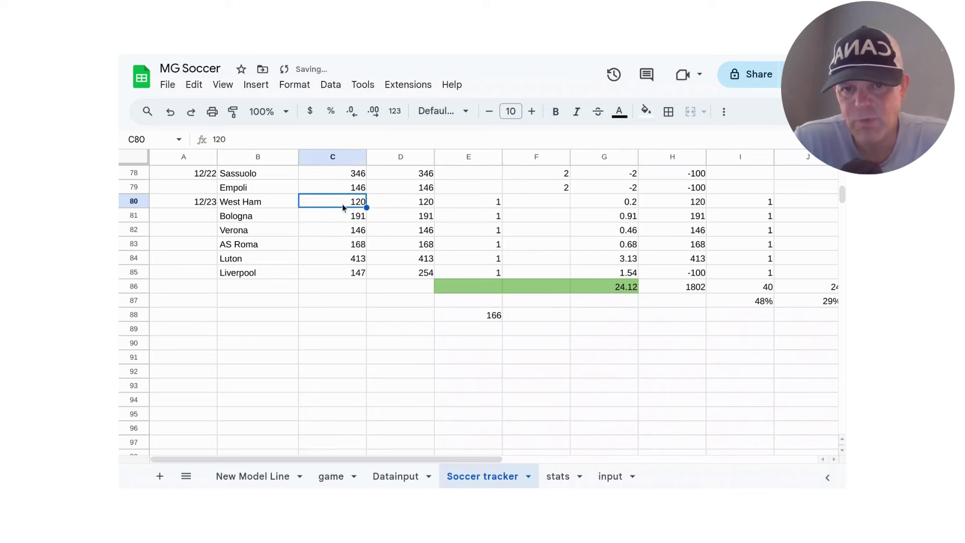
key(Right)
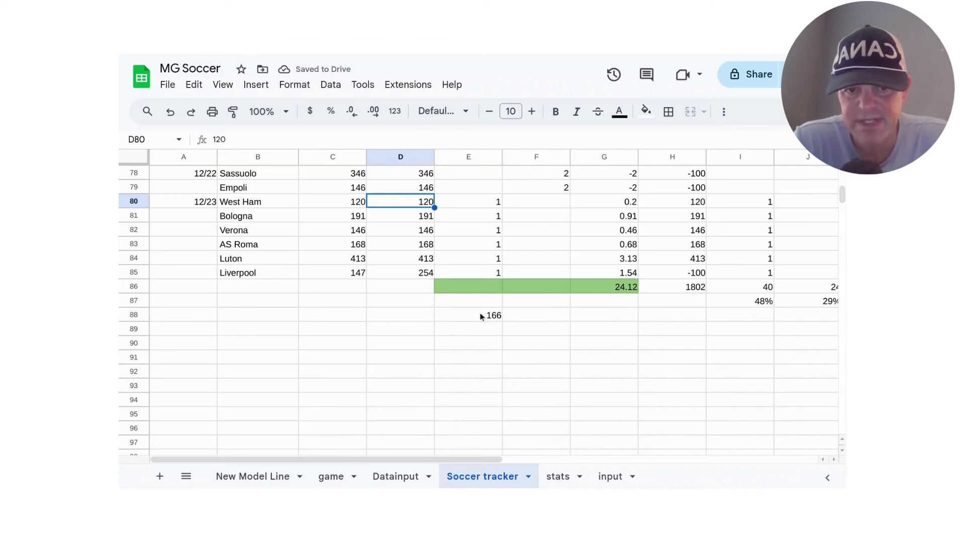
click(481, 316)
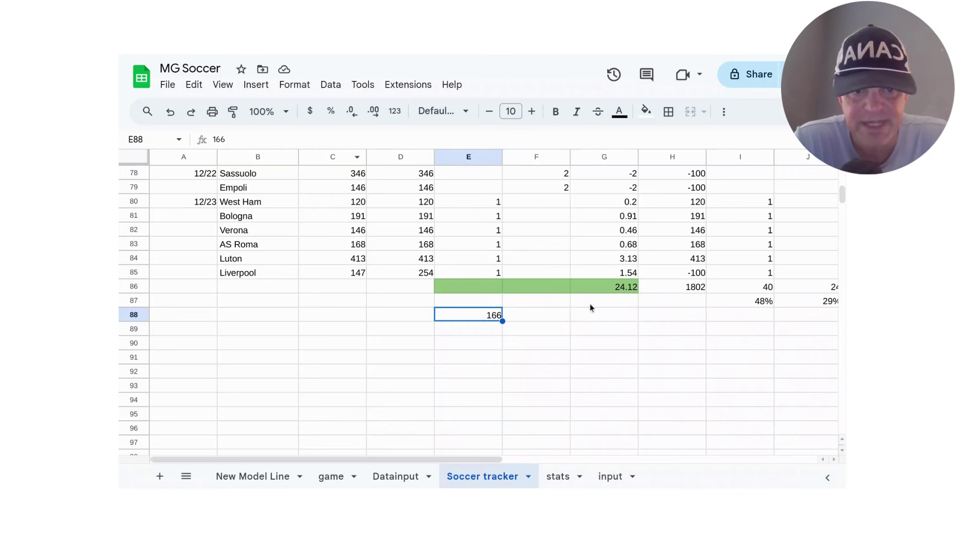
click(628, 229)
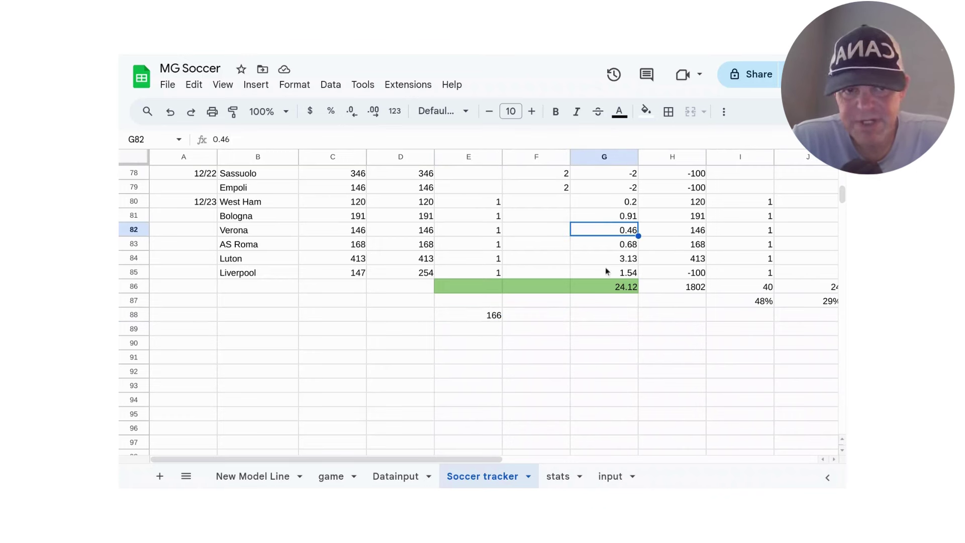
click(612, 287)
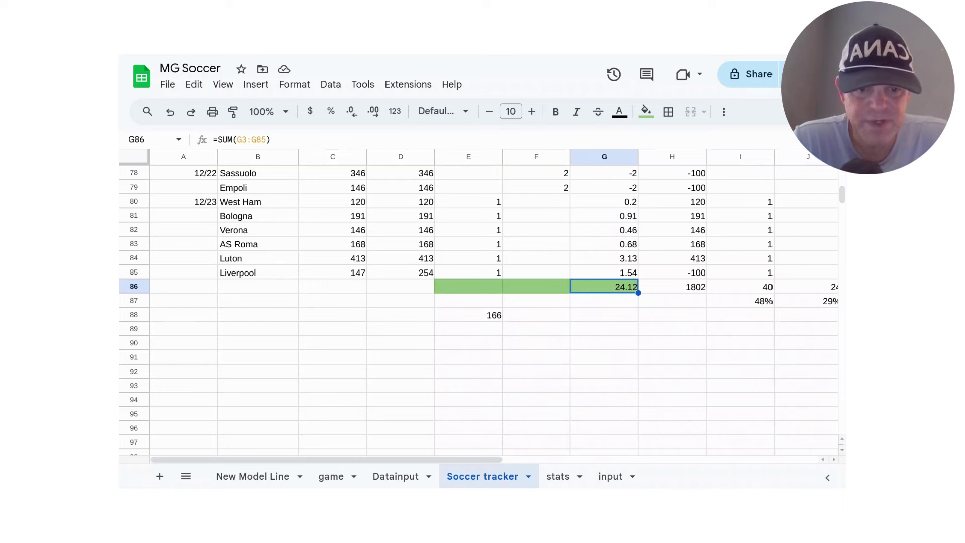
Step: Enter the total units bet, 166, in G88 below the units total and clear E88
click(605, 310)
text(166)
key(Left)
key(Left)
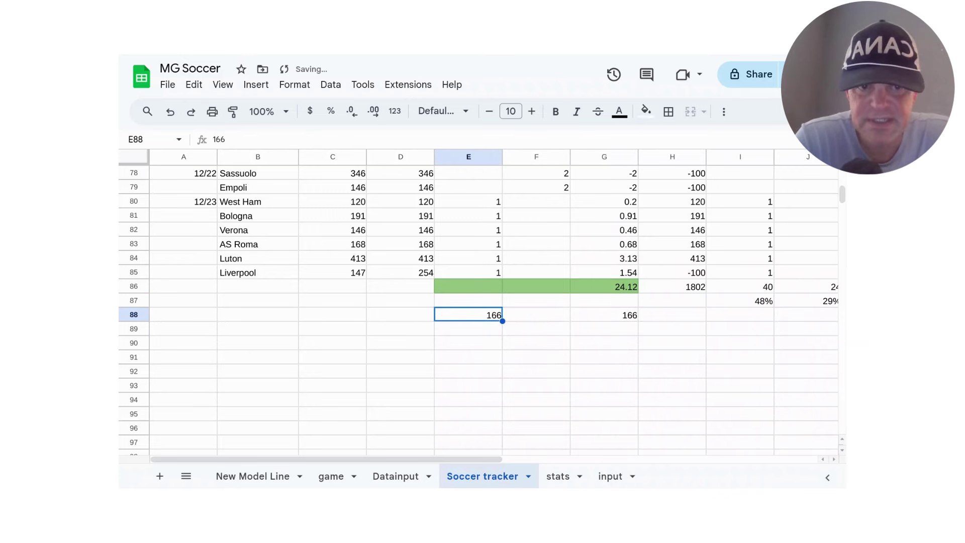
key(Delete)
Step: Calculate the return on investment in G89 with the formula =G86/G88
key(Right)
key(Right)
key(Down)
text(=)
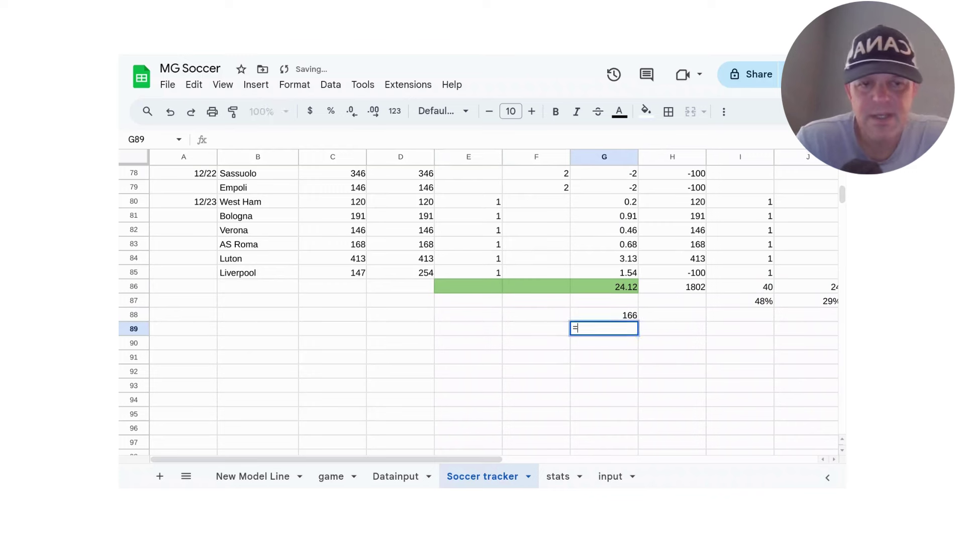
click(616, 291)
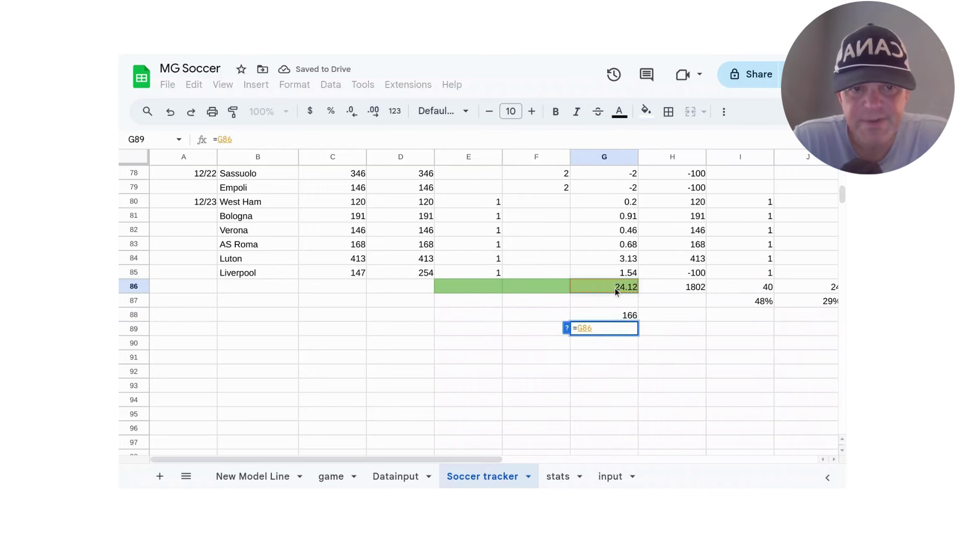
text(/)
click(617, 317)
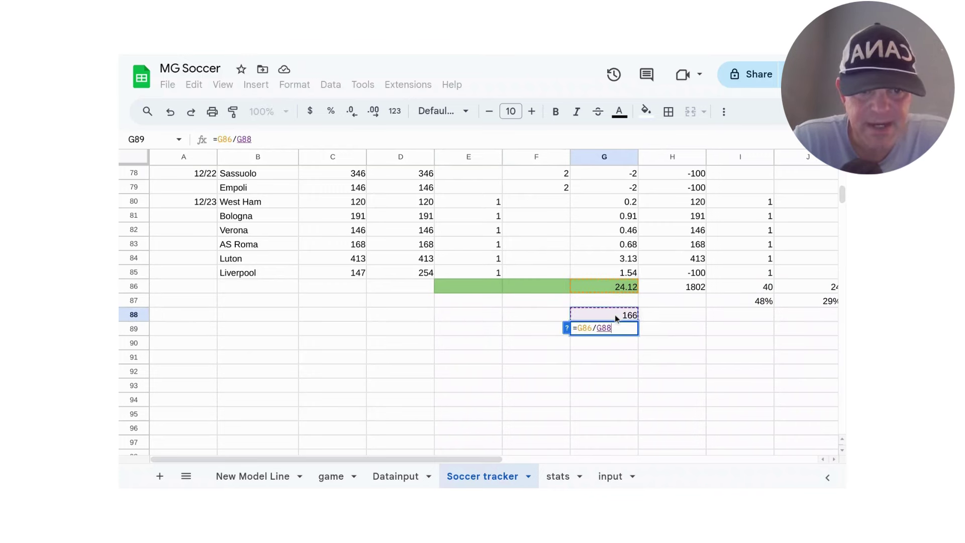
key(Return)
click(578, 331)
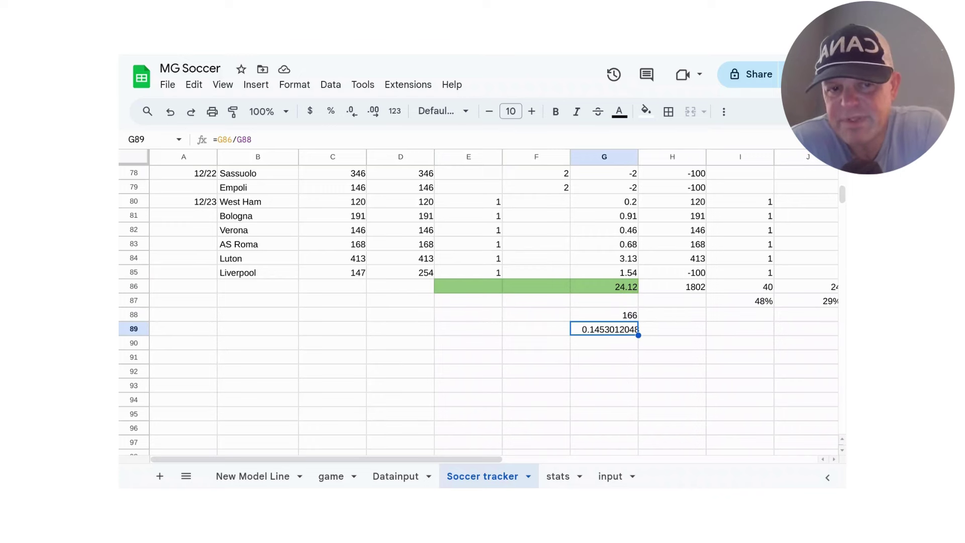
Step: Enter 16,600 in E88 as the total amount wagered
click(615, 316)
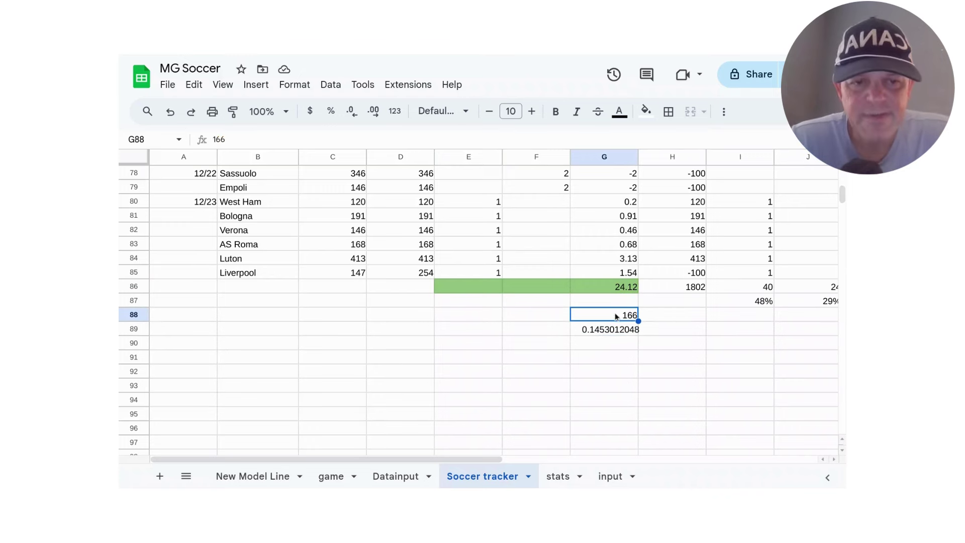
key(Left)
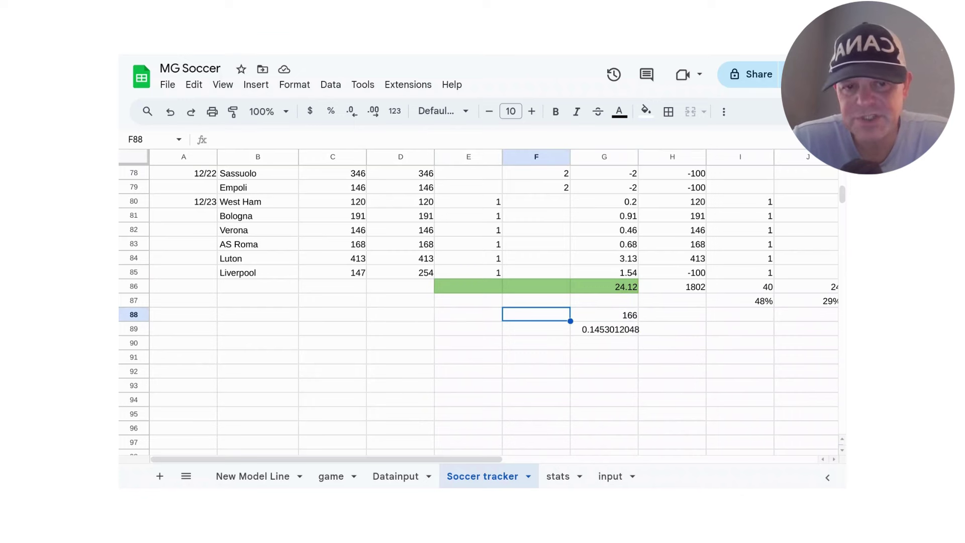
key(Right)
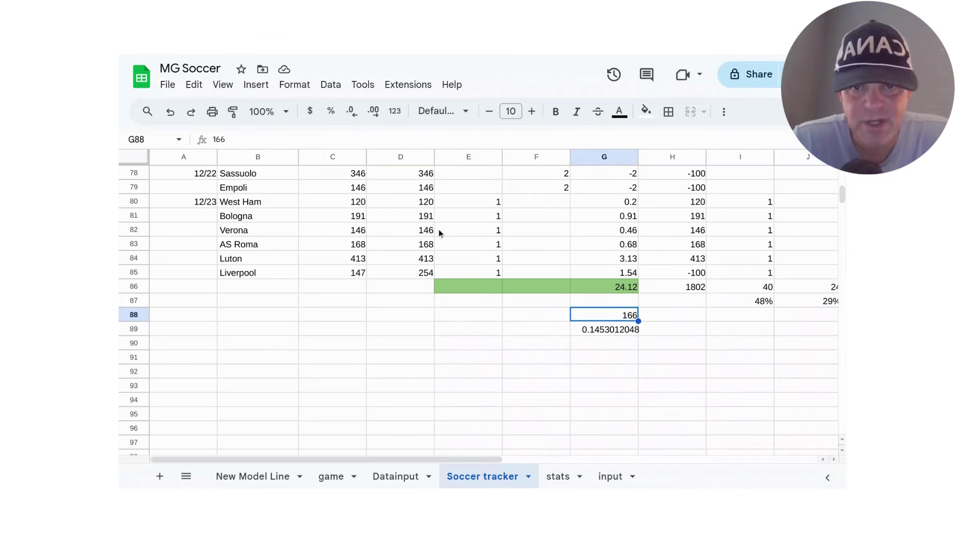
click(473, 321)
text(1)
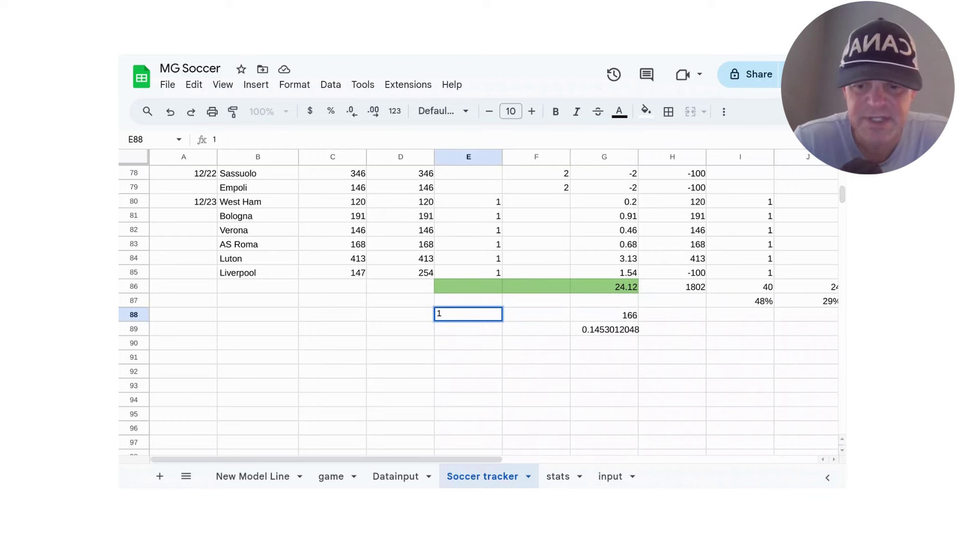
text(6,600)
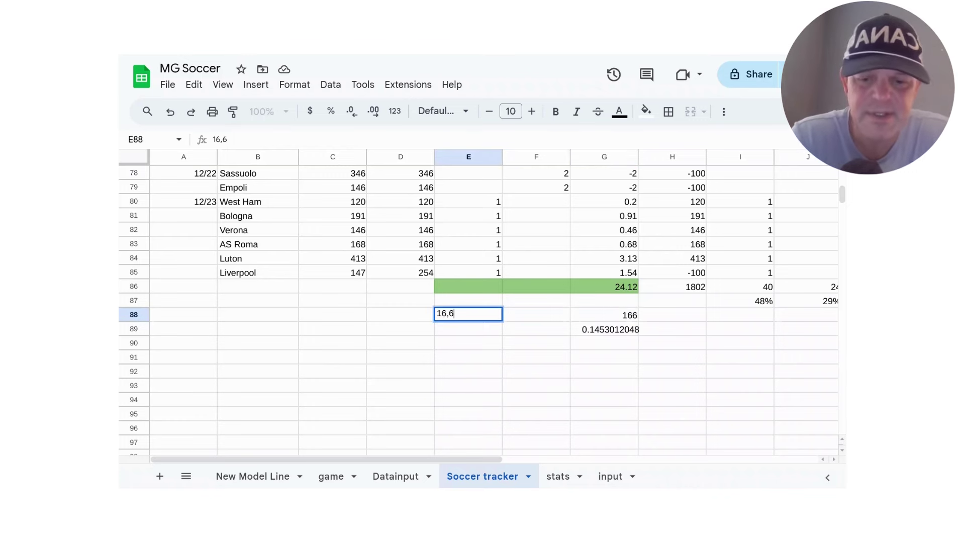
click(487, 357)
key(Down)
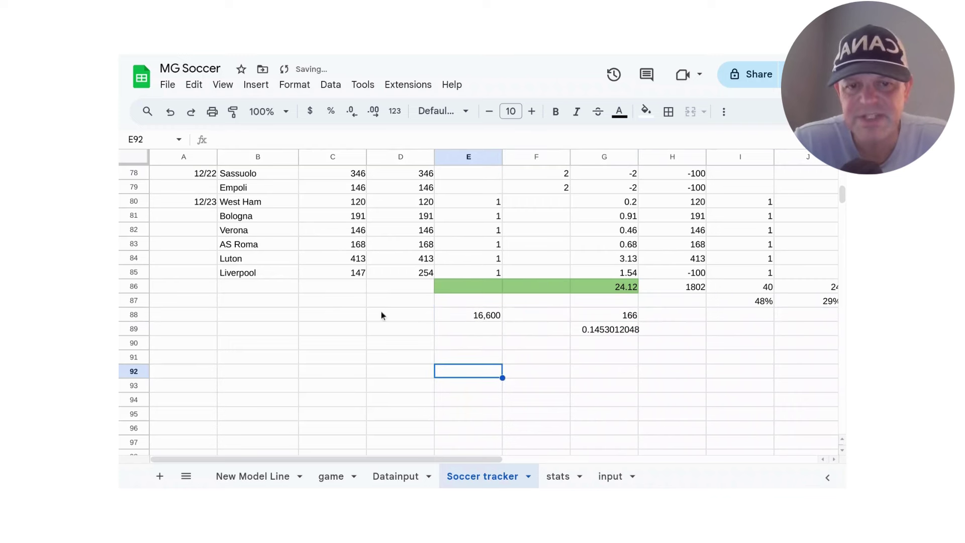
key(Up)
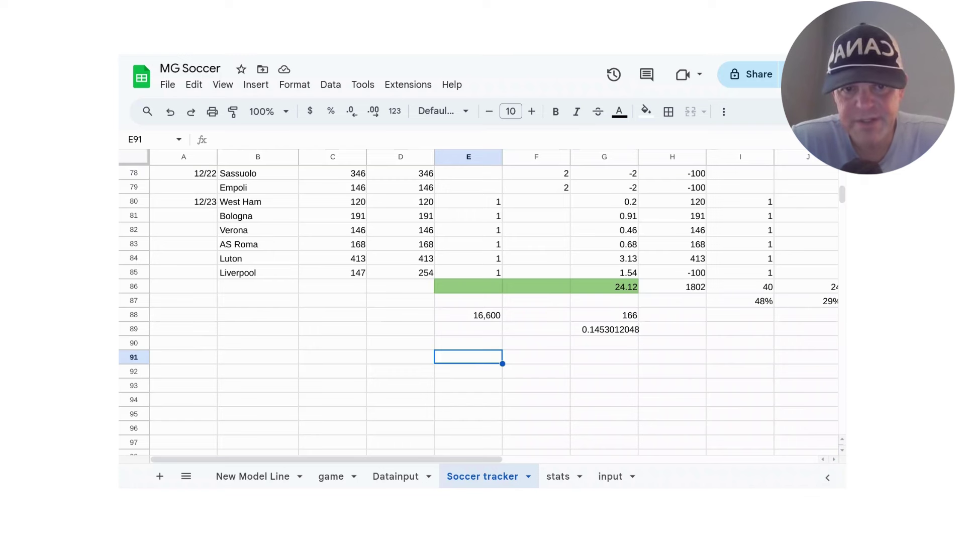
Step: Examine the wagered amount in E88, AS Roma's units in G83, and the totals across row 86 from column H onward
click(472, 316)
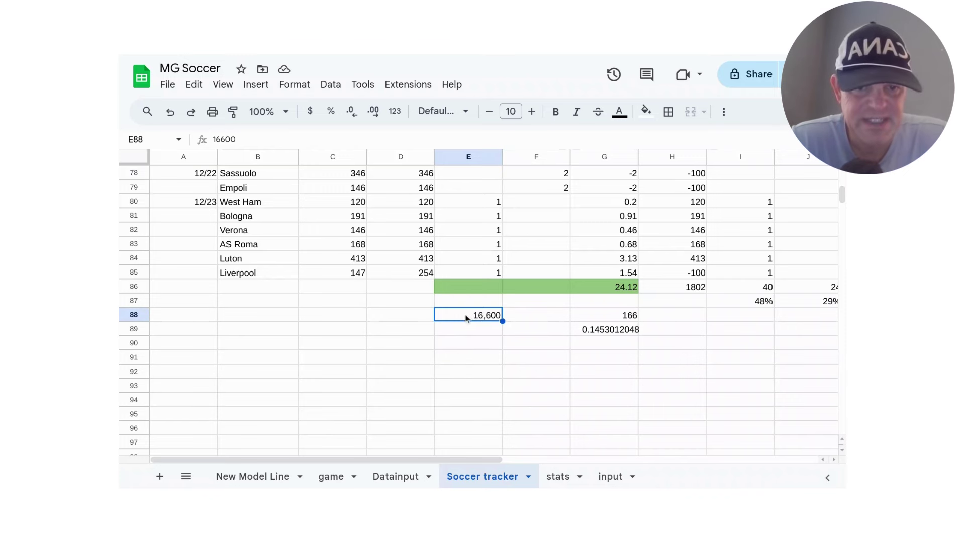
click(599, 244)
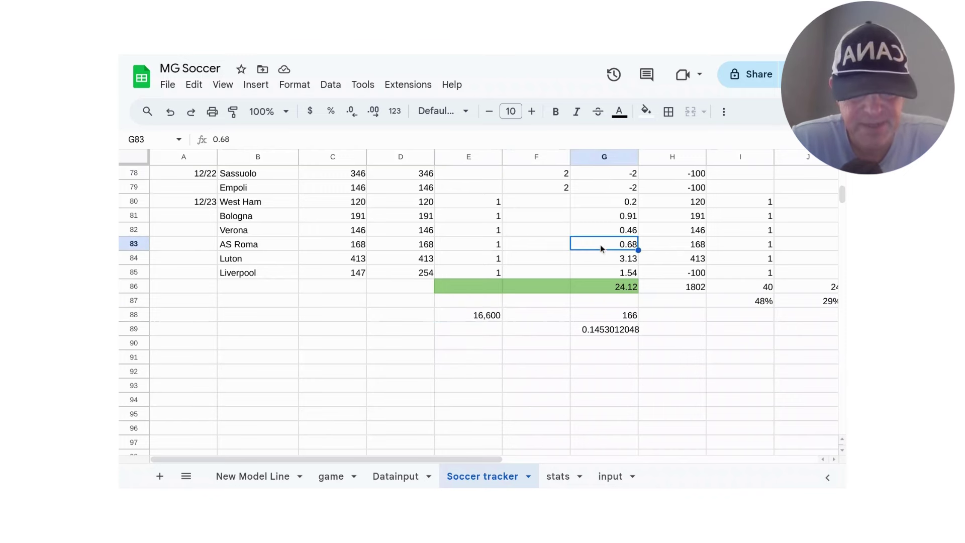
click(668, 284)
key(Right)
key(Right)
key(Right)
key(Right)
key(Right)
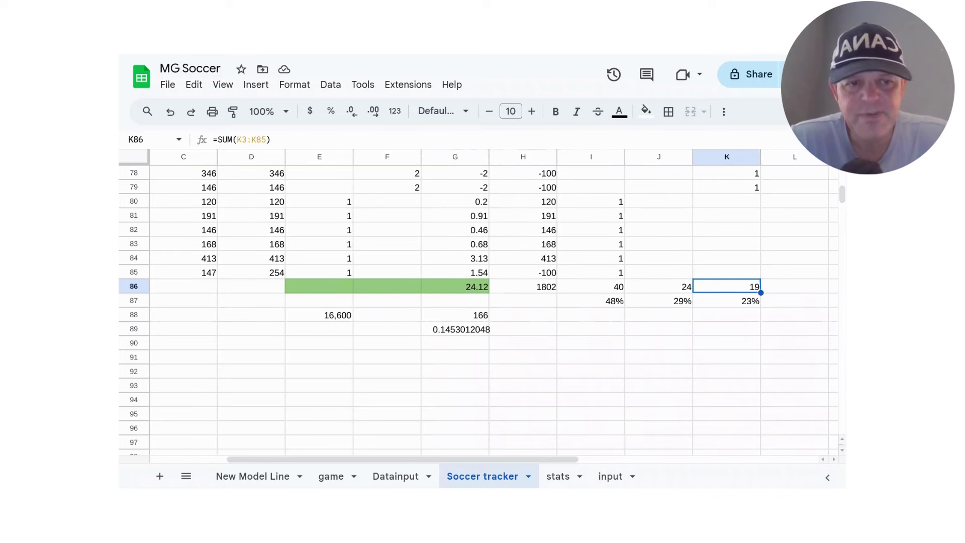
Step: Review the win, draw and away results from the bottom rows up to the W heading in I2
key(Up)
key(Up)
key(Up)
key(Up)
key(Up)
key(Up)
key(Up)
key(Up)
key(Up)
key(Up)
key(Up)
key(Up)
key(Up)
key(Up)
key(Up)
key(Up)
key(Up)
key(Up)
key(Up)
key(Up)
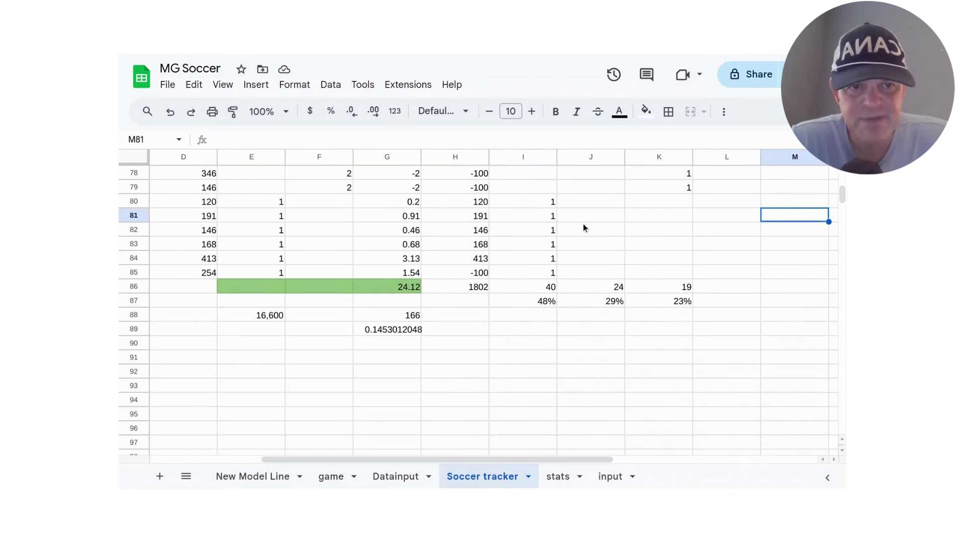
key(Up)
key(Up)
key(Up)
key(Up)
key(Up)
key(Up)
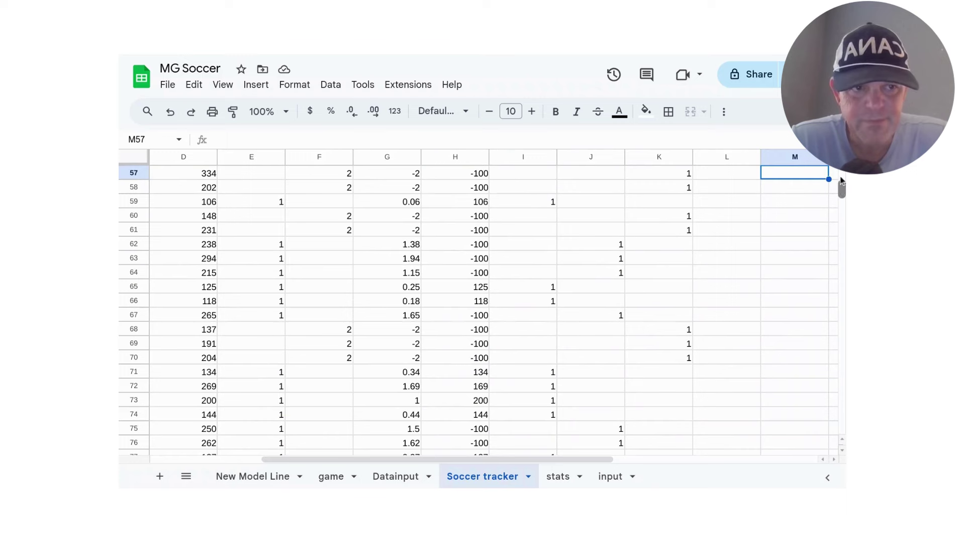
scroll(840, 185, up, 15)
click(517, 191)
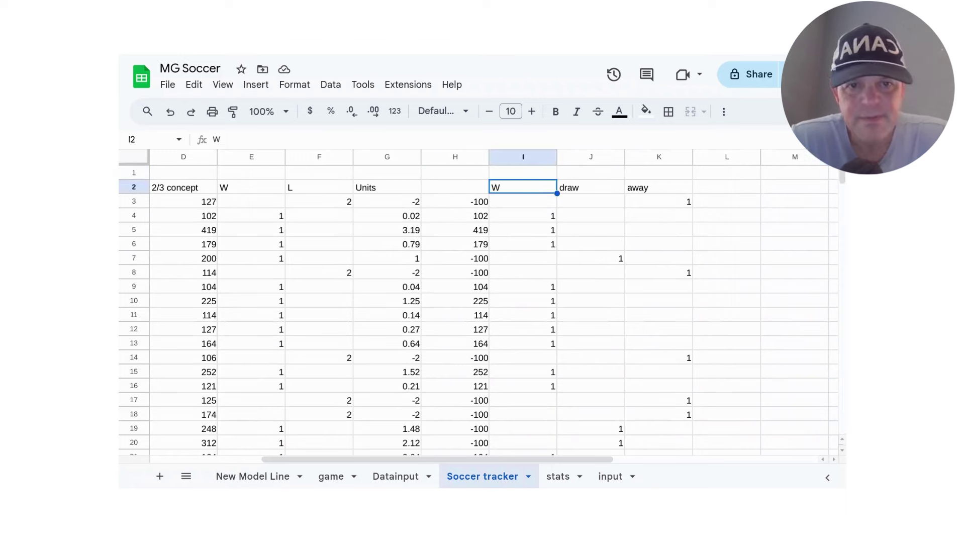
Step: Examine the win, draw and away results in columns I to K for the matches in rows 3 to 14
key(Down)
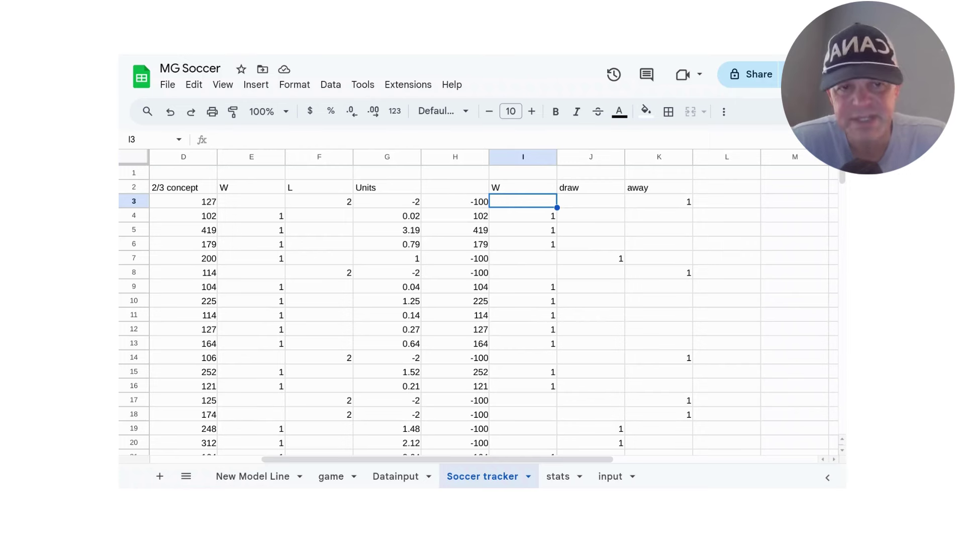
click(580, 205)
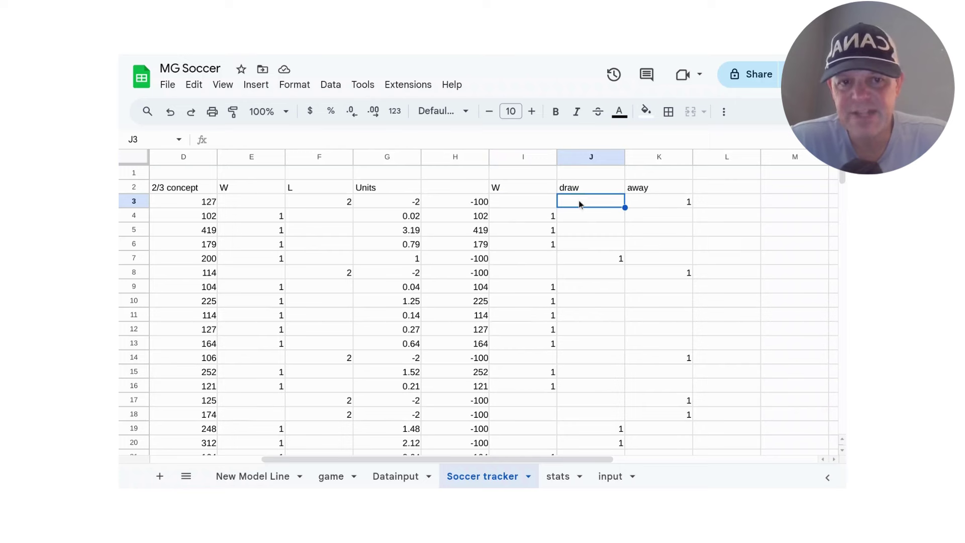
click(669, 204)
key(Return)
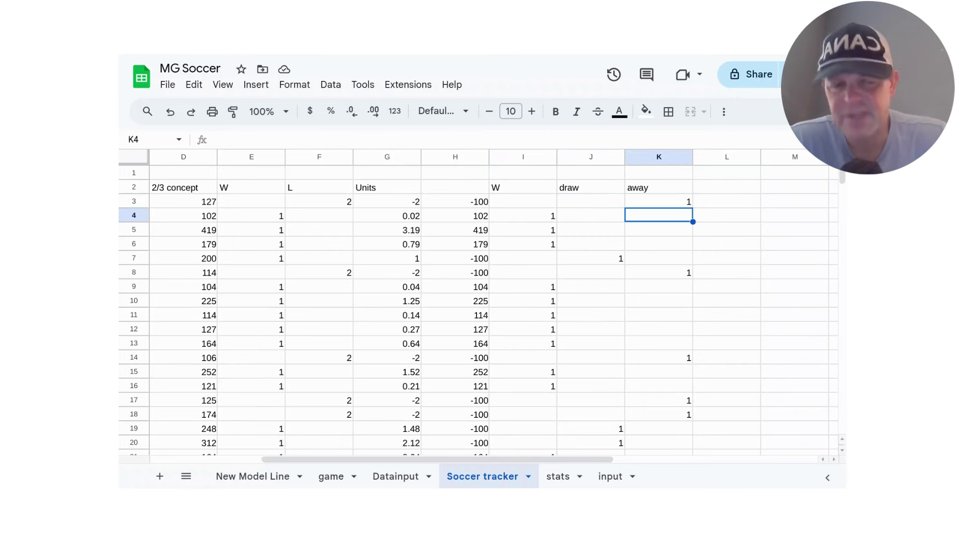
click(514, 210)
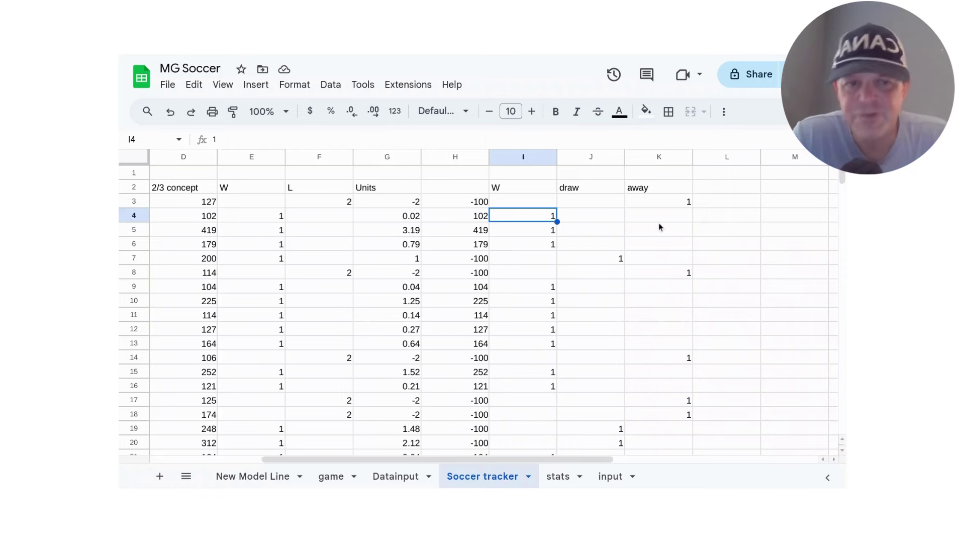
click(597, 230)
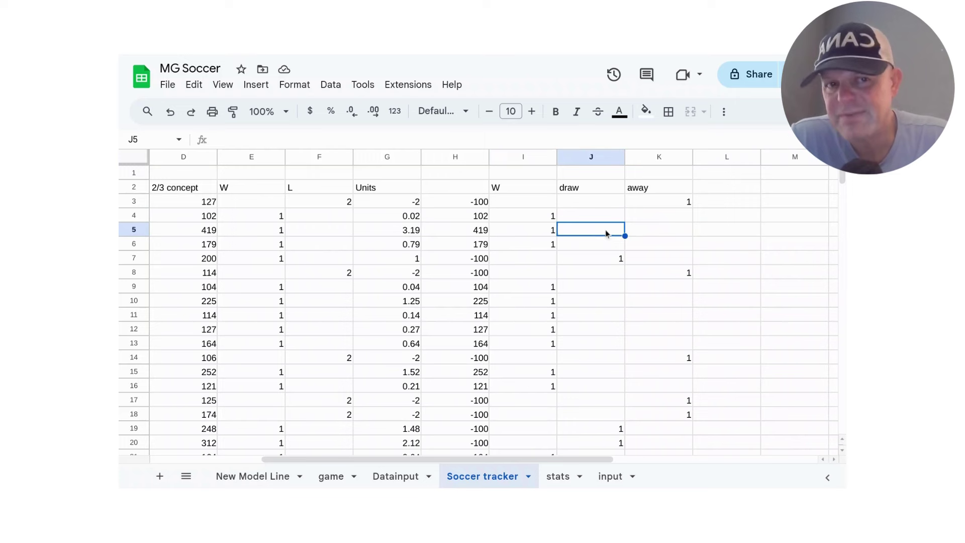
click(661, 243)
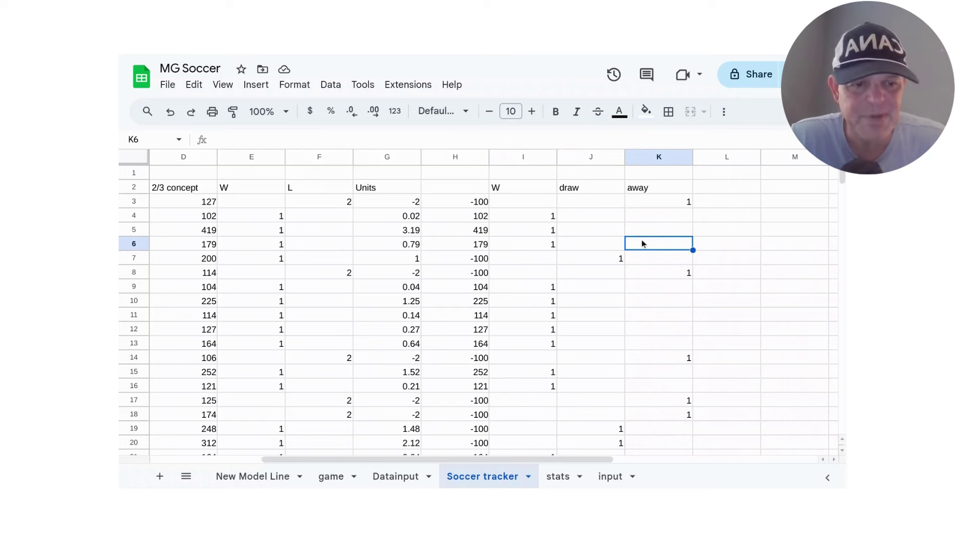
click(568, 357)
click(524, 357)
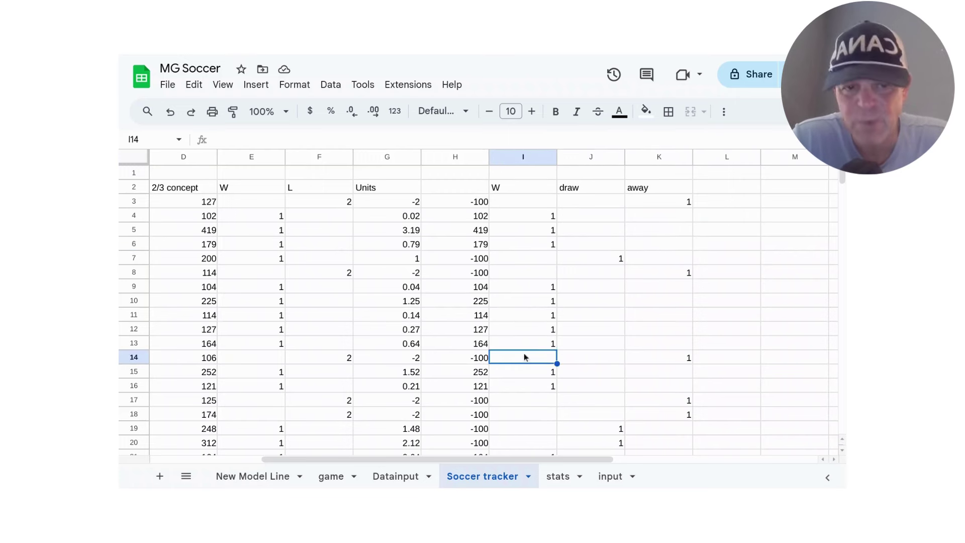
Step: Review the results in column I down through the remaining matches and check the total in H86
key(Down)
key(Down)
key(Down)
key(Down)
key(Down)
key(Down)
key(Down)
key(Down)
key(Down)
key(Down)
key(Down)
key(Down)
key(Down)
key(Down)
key(Down)
key(Down)
key(Down)
key(Down)
key(Down)
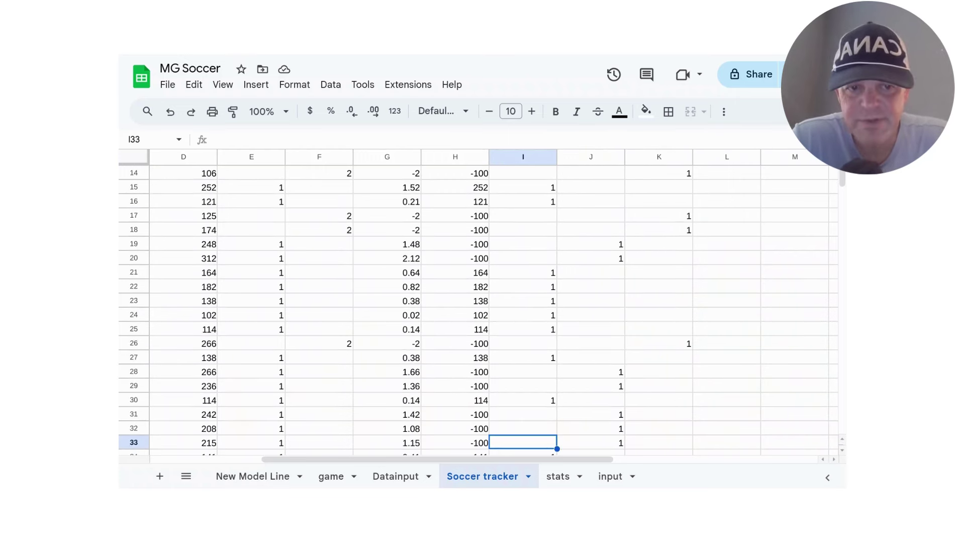
key(Down)
key(Down)
key(Down)
key(Down)
key(Down)
key(Down)
key(Down)
key(Down)
key(Down)
key(Down)
key(Down)
key(Down)
key(Down)
key(Down)
key(Down)
key(Down)
key(Down)
key(Down)
key(Down)
key(Down)
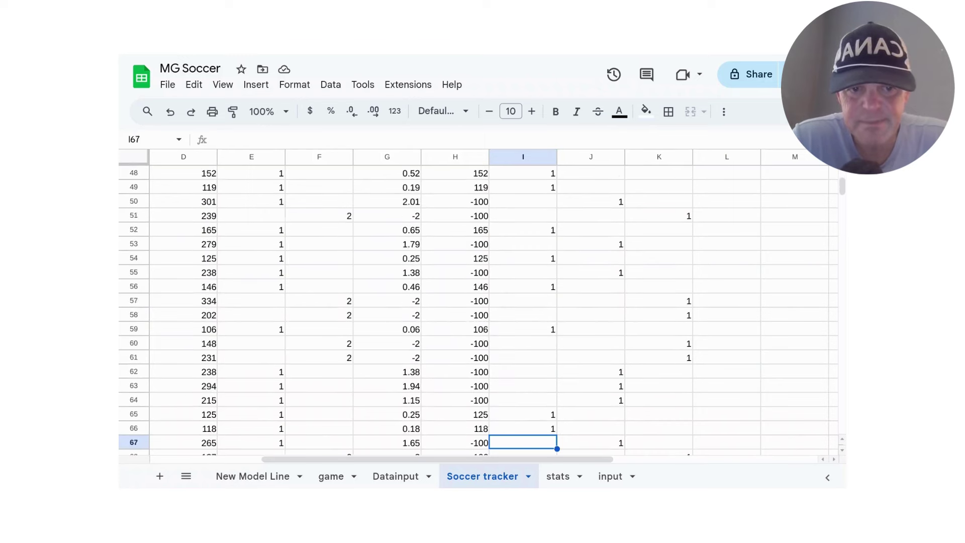
key(Down)
key(Down)
key(Down)
key(Down)
key(Down)
key(Down)
key(Down)
key(Down)
key(Down)
key(Down)
key(Down)
key(Down)
key(Down)
key(Down)
key(Down)
key(Down)
key(Down)
key(Down)
key(Down)
key(Down)
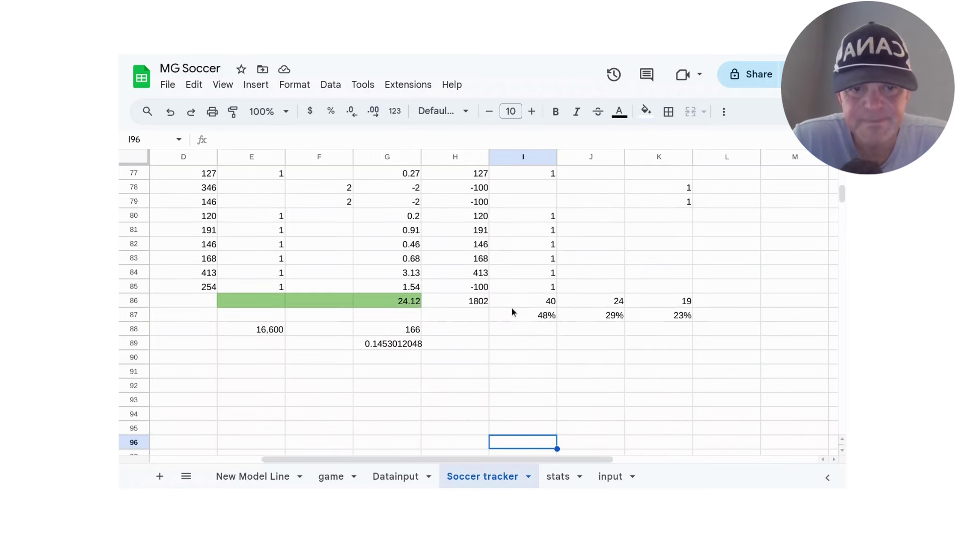
click(473, 304)
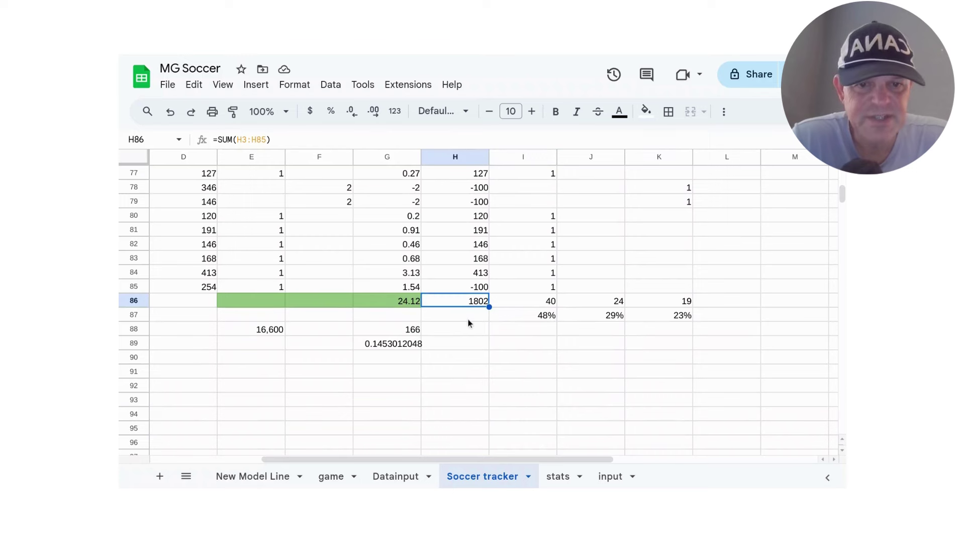
Step: Enter 83 in H88 as the amount wagered for the column H bets
click(473, 332)
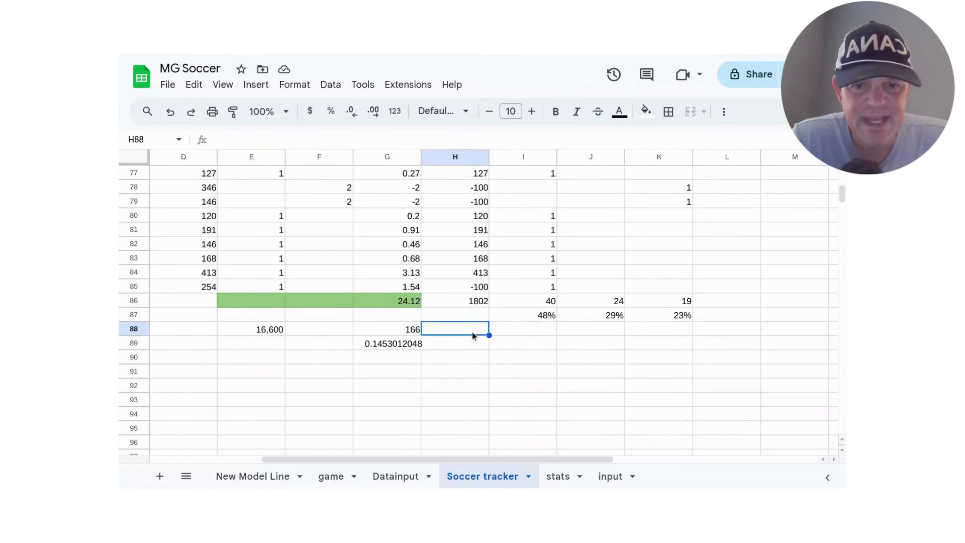
click(261, 331)
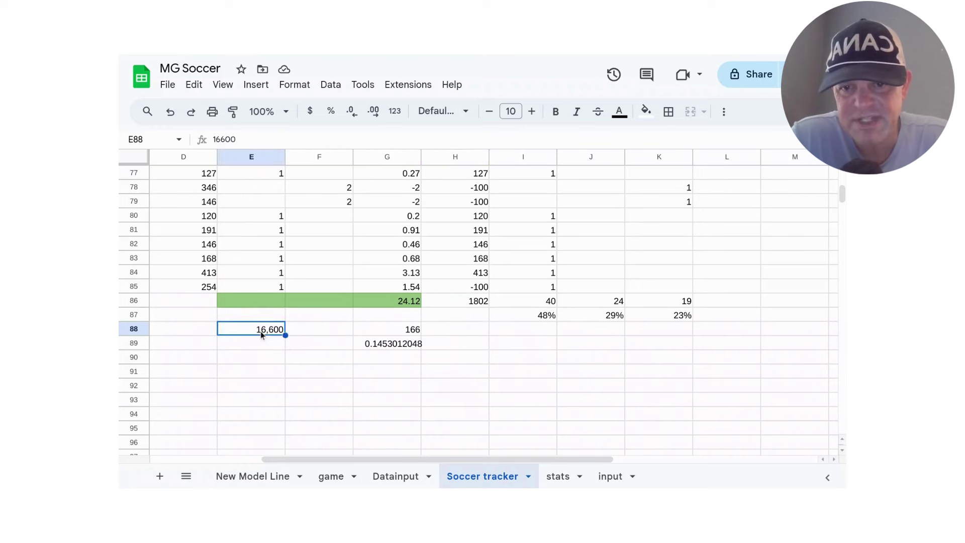
click(450, 328)
text(=G88/2)
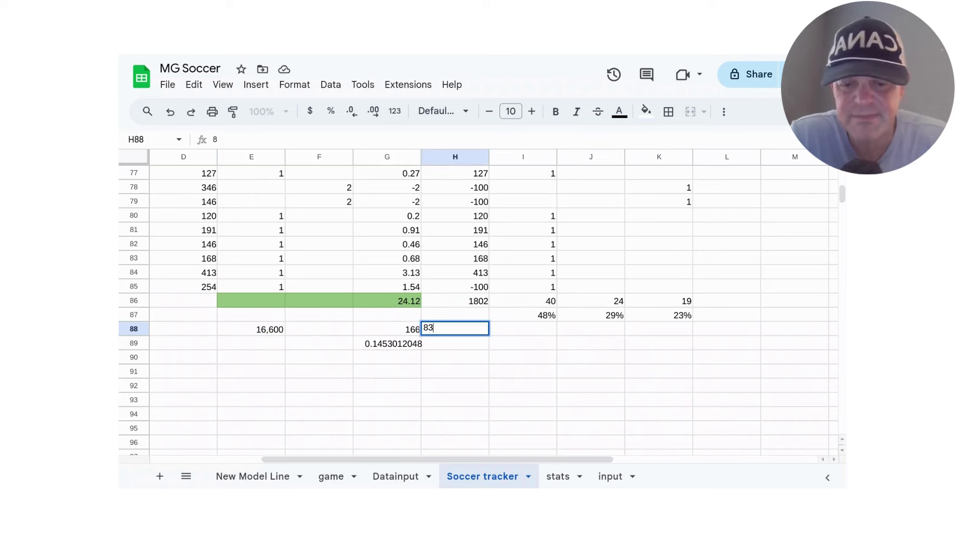
key(Tab)
key(Left)
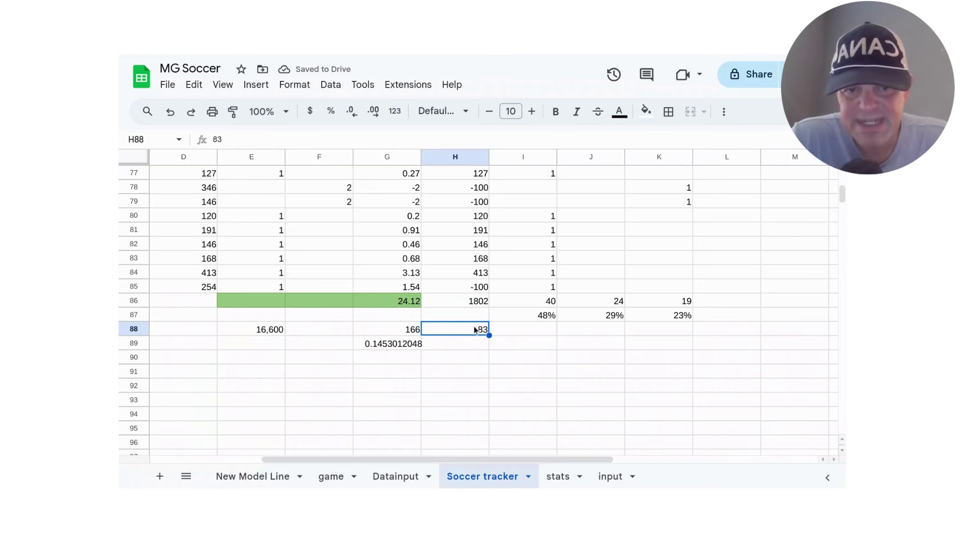
Step: Replace the column H total in H86 with 18.02
click(475, 304)
text(18.02)
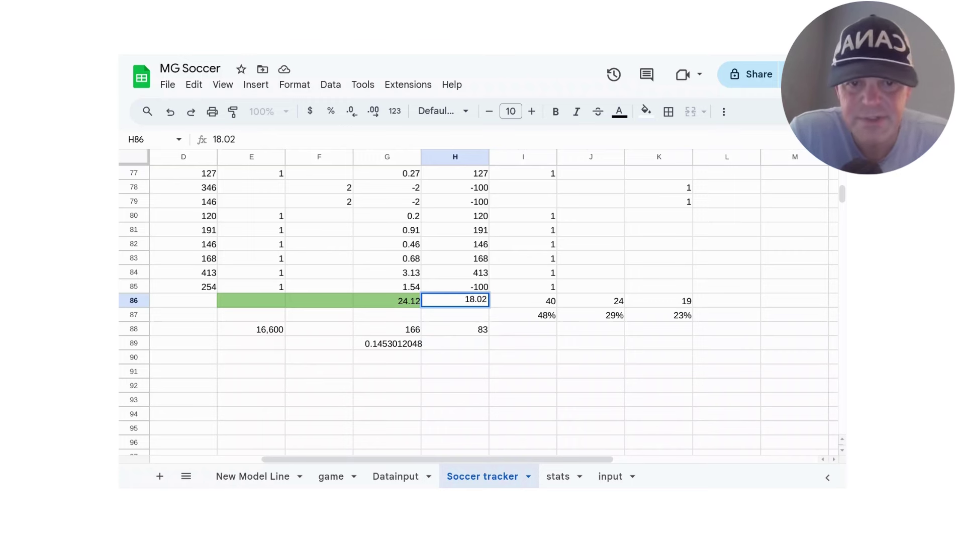
key(Return)
Step: Calculate the return on investment for the column H bets in H89 with the formula =H86/H88
key(Down)
key(Down)
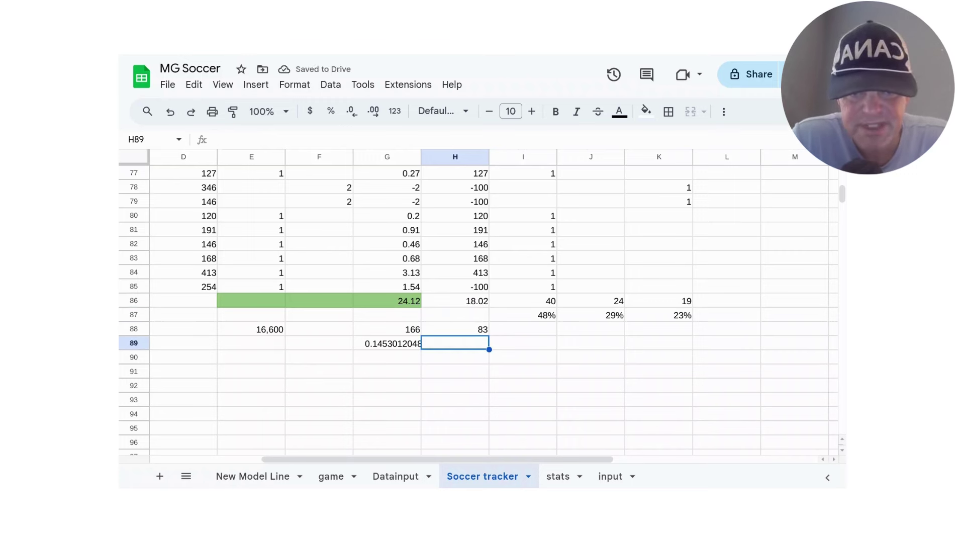
text(=)
click(468, 301)
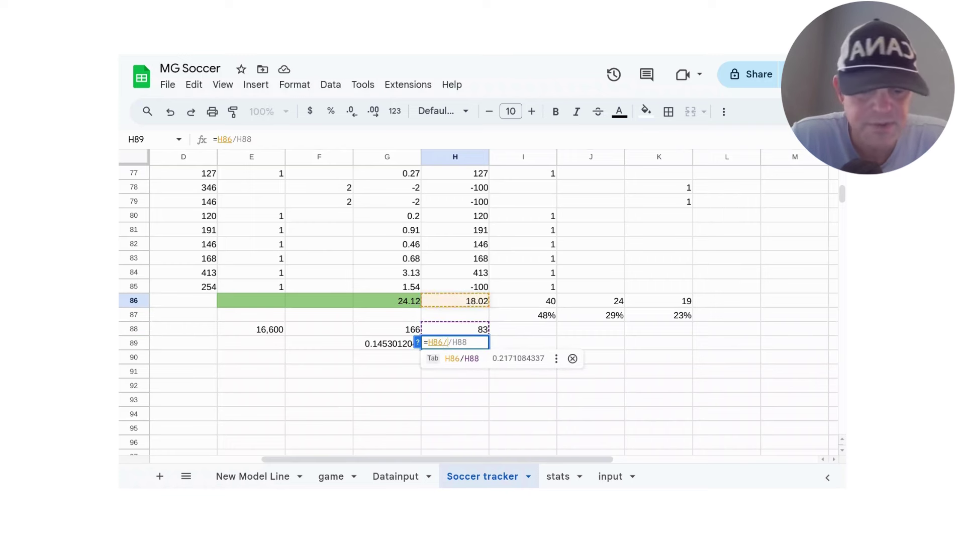
text(/)
click(468, 330)
key(Return)
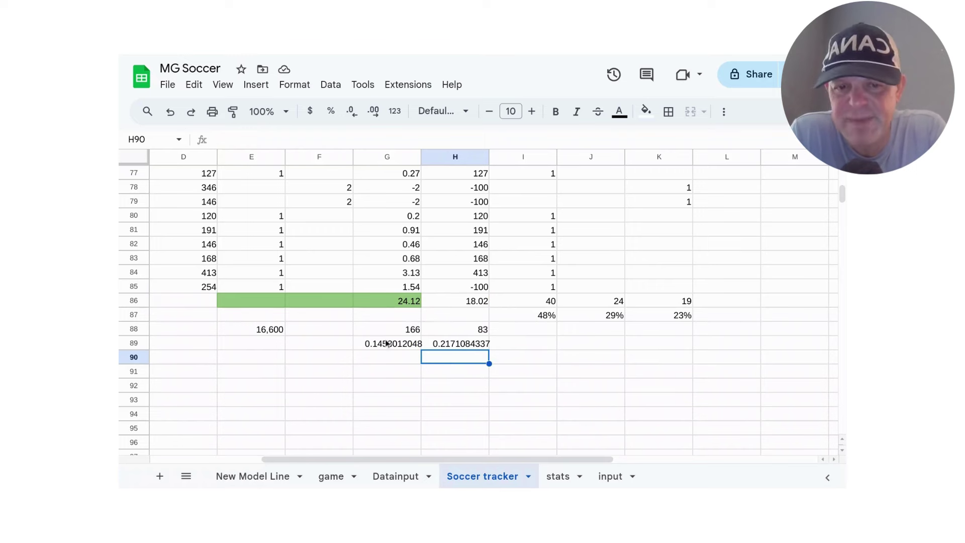
Step: Examine the amount wagered in H88 and the win, draw and away counts and percentages in rows 86 and 87
click(444, 333)
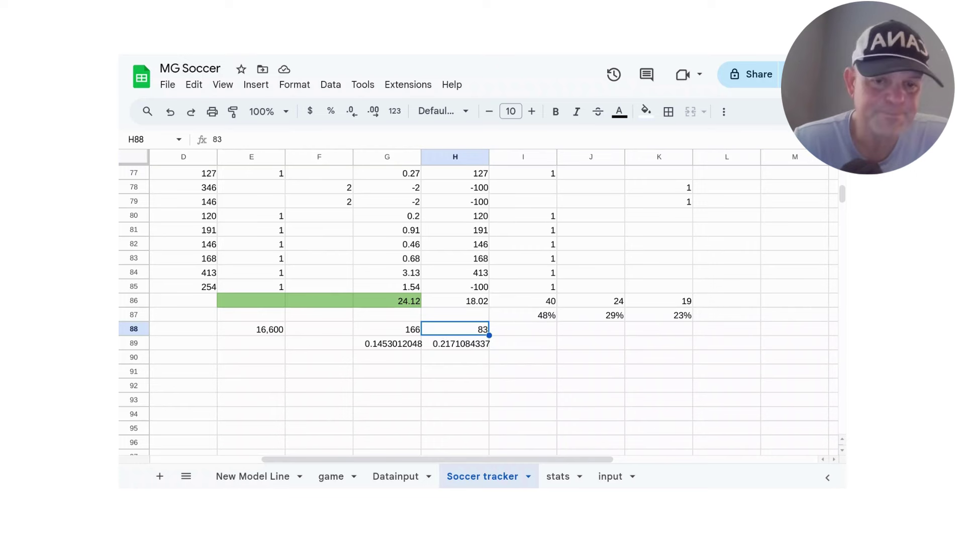
click(543, 304)
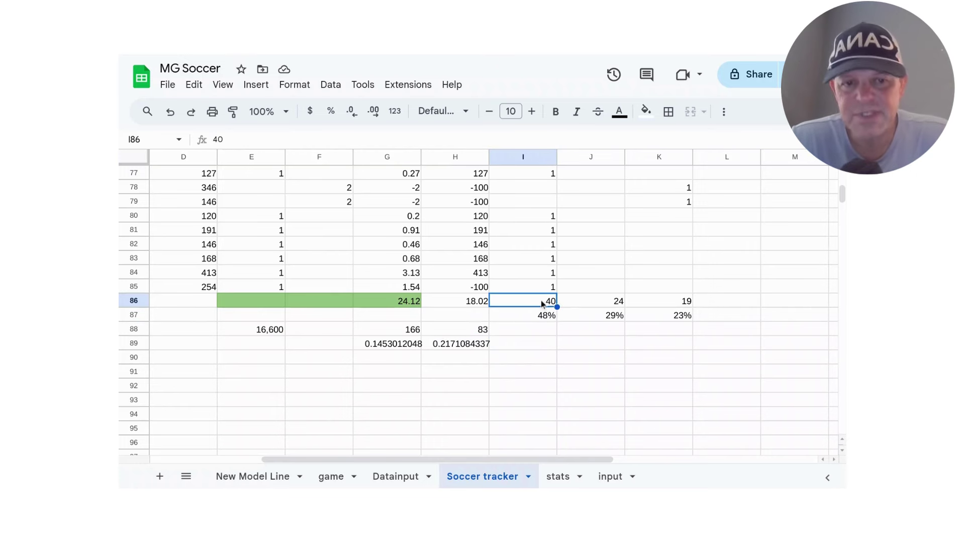
key(Right)
key(Left)
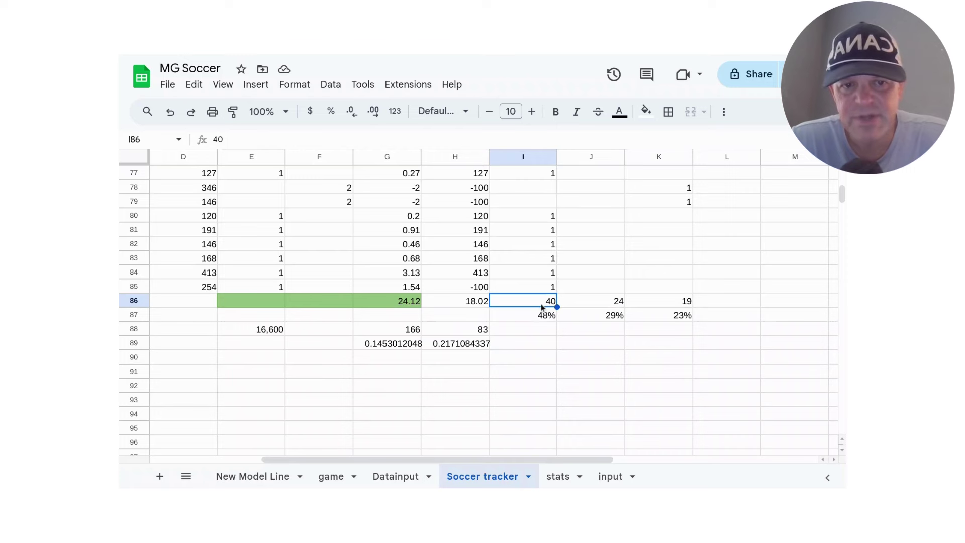
click(539, 316)
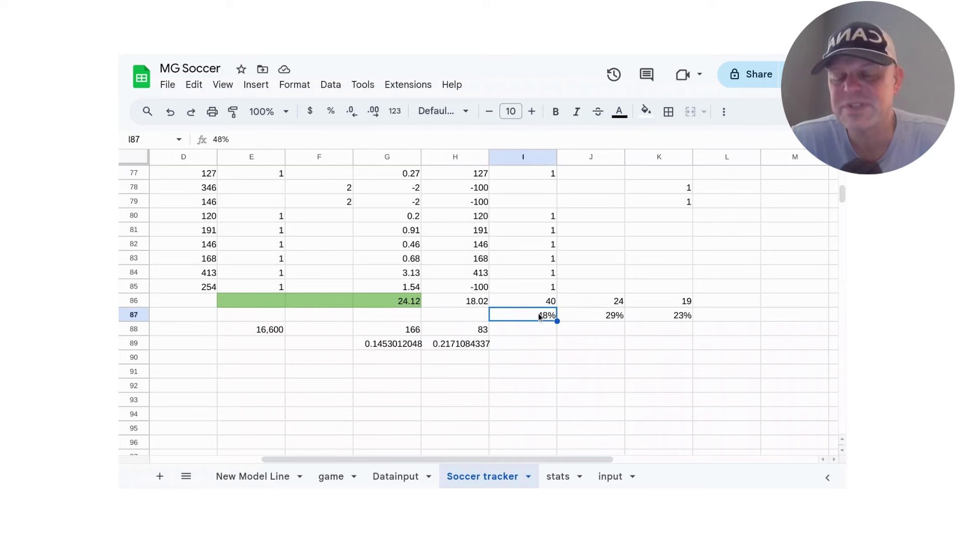
click(583, 304)
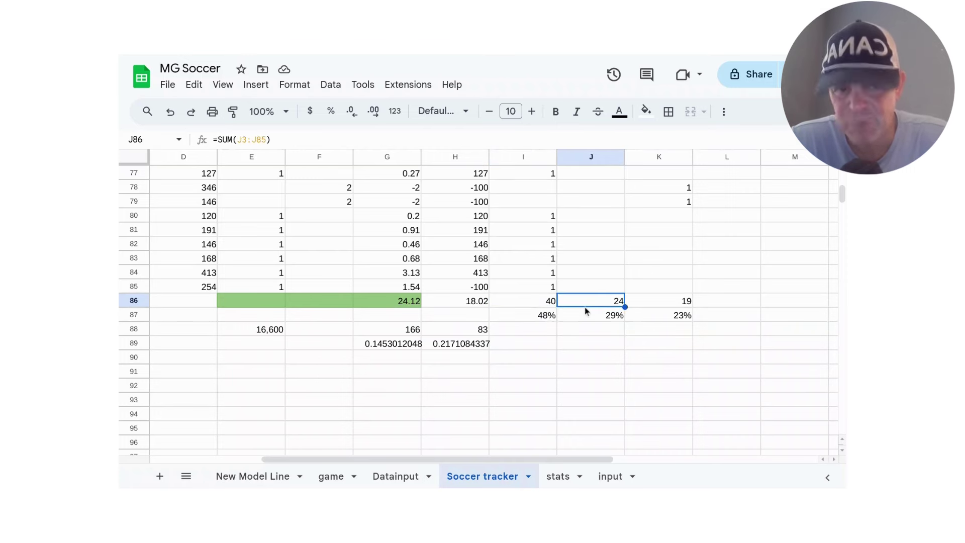
click(594, 316)
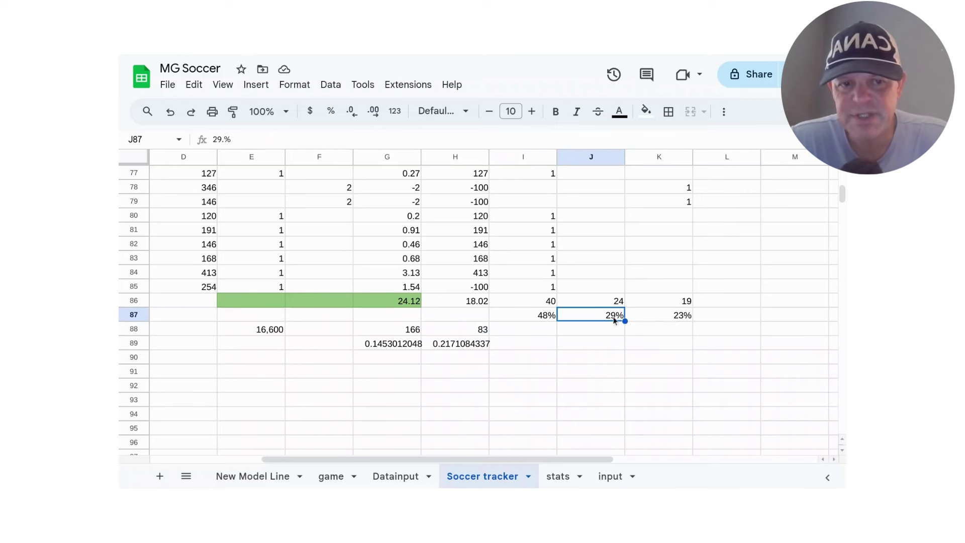
click(674, 317)
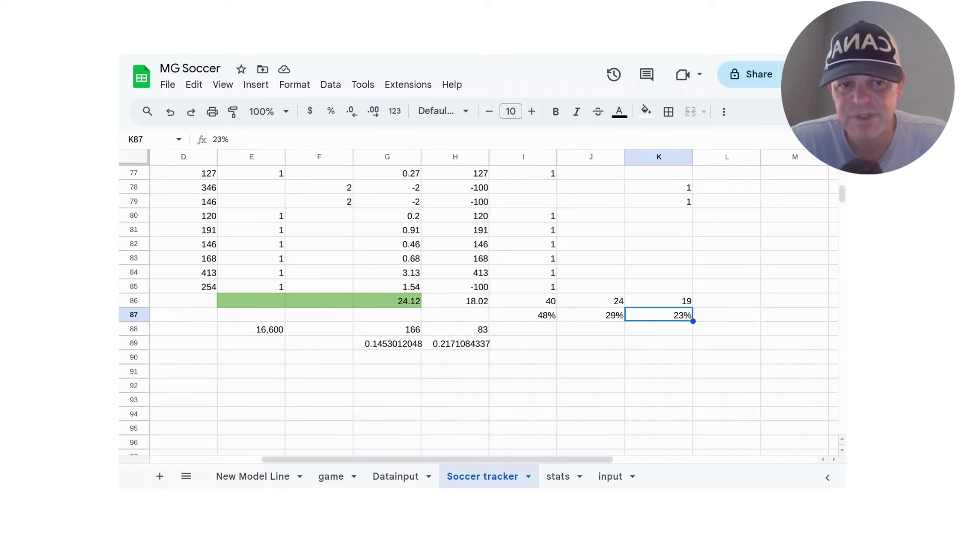
Step: Clear the win percentage from I87
key(Left)
key(Left)
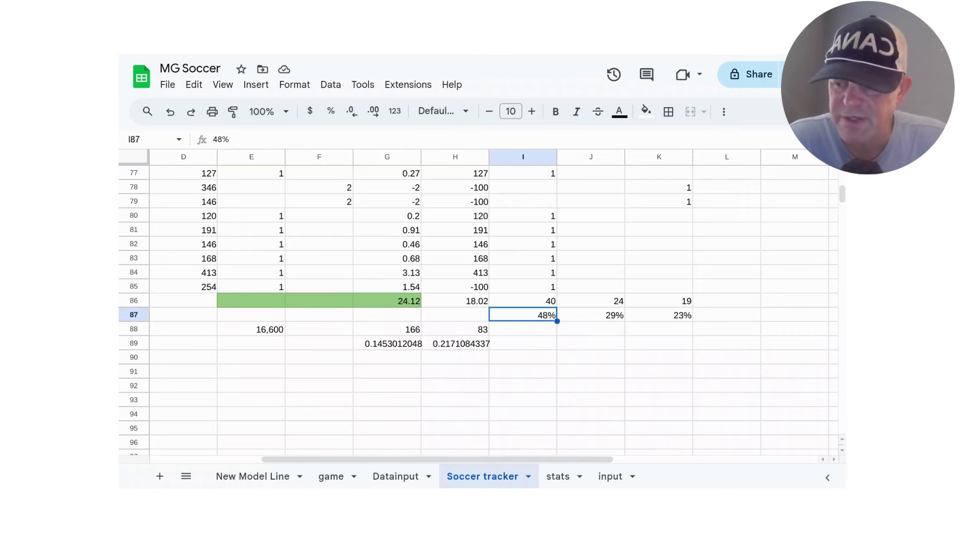
text(/)
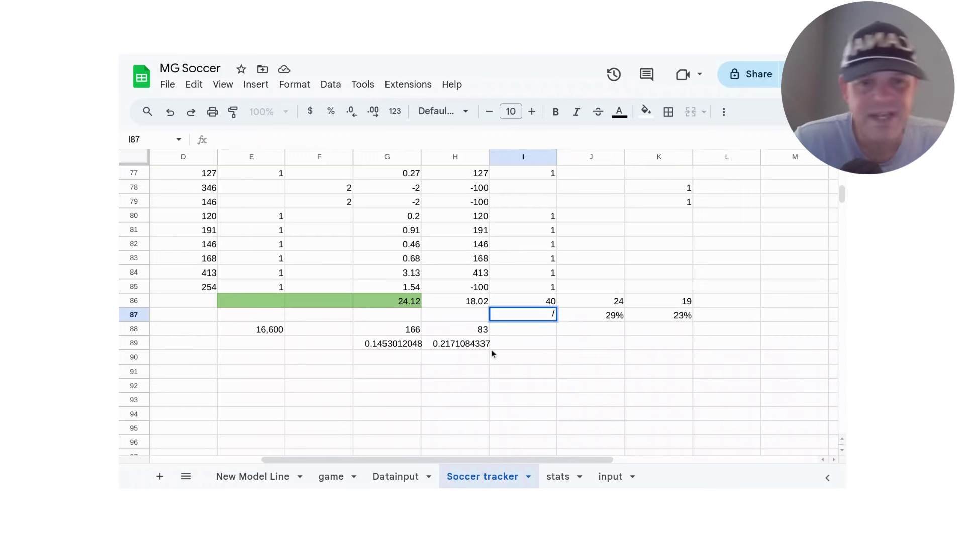
key(BackSpace)
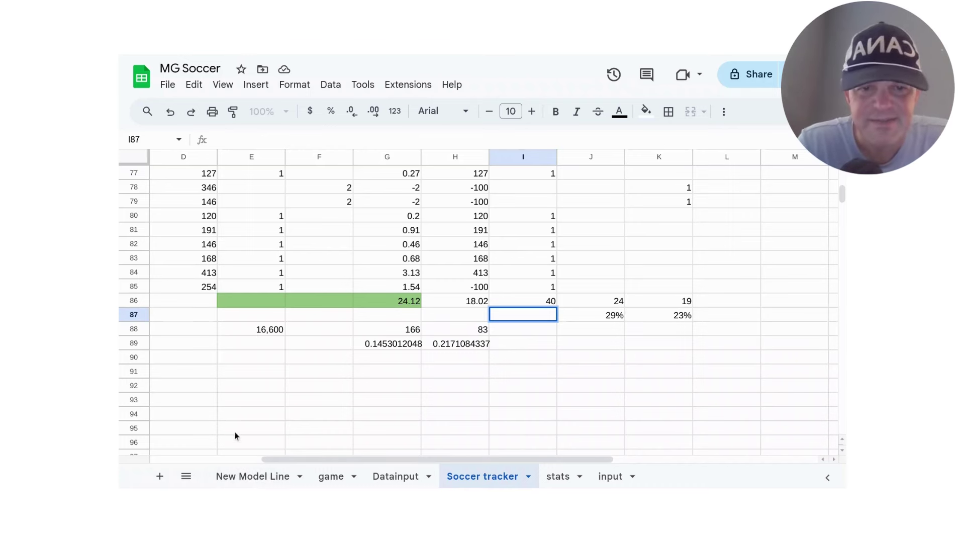
Step: Enter the formula =83*40 in I88, below the win count
click(524, 330)
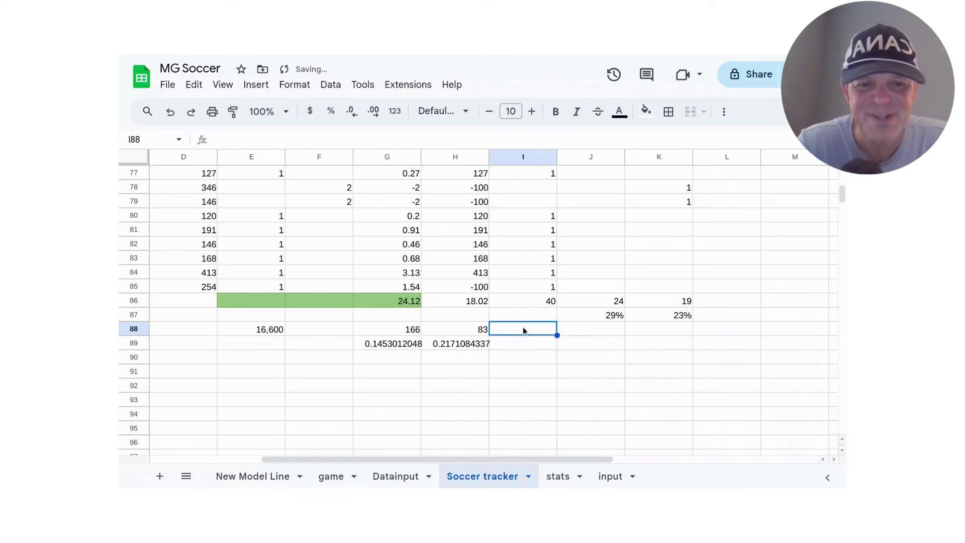
text(83)
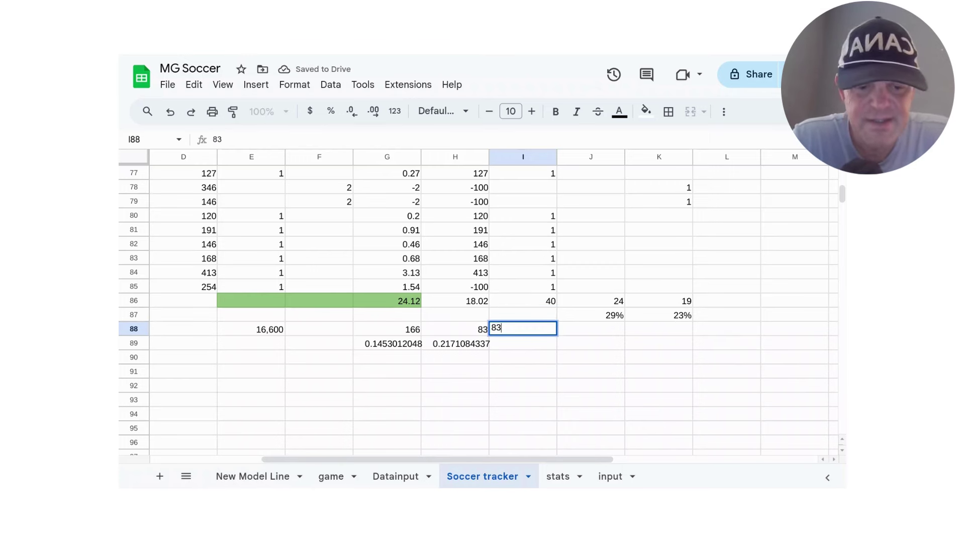
key(BackSpace)
key(BackSpace)
text(=)
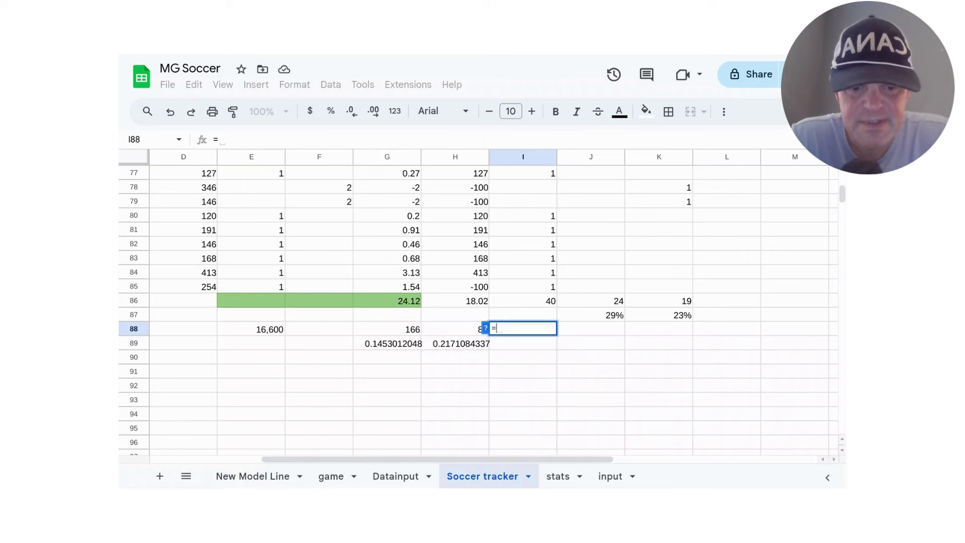
text(83*)
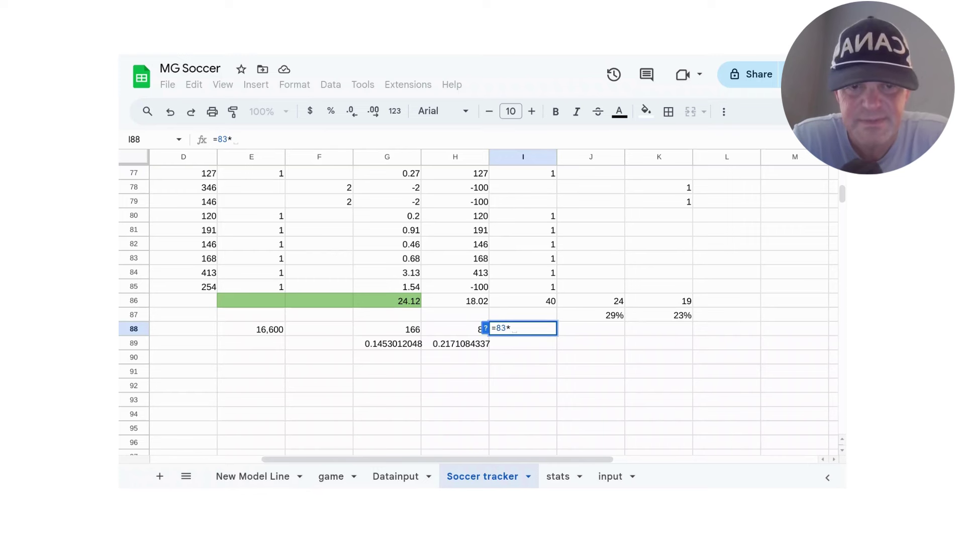
text(I4)
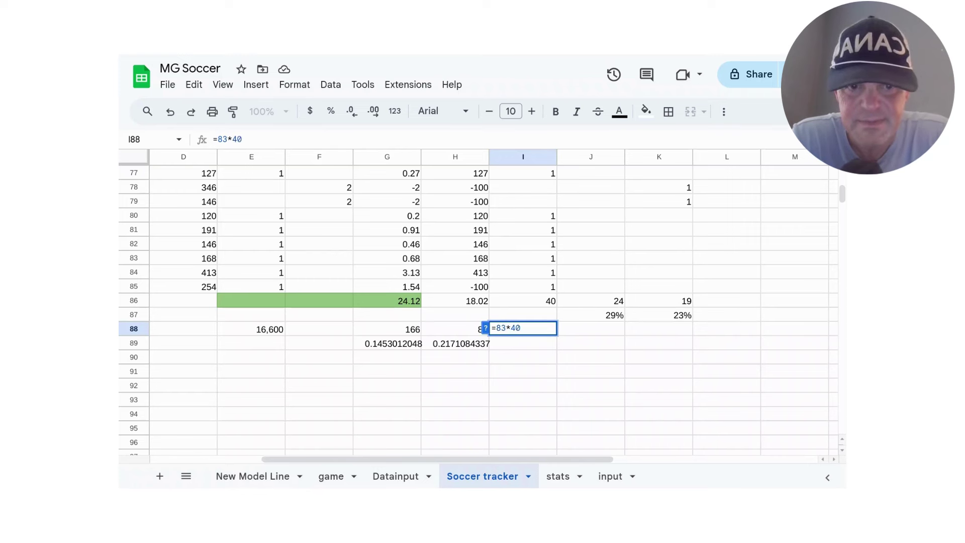
key(Return)
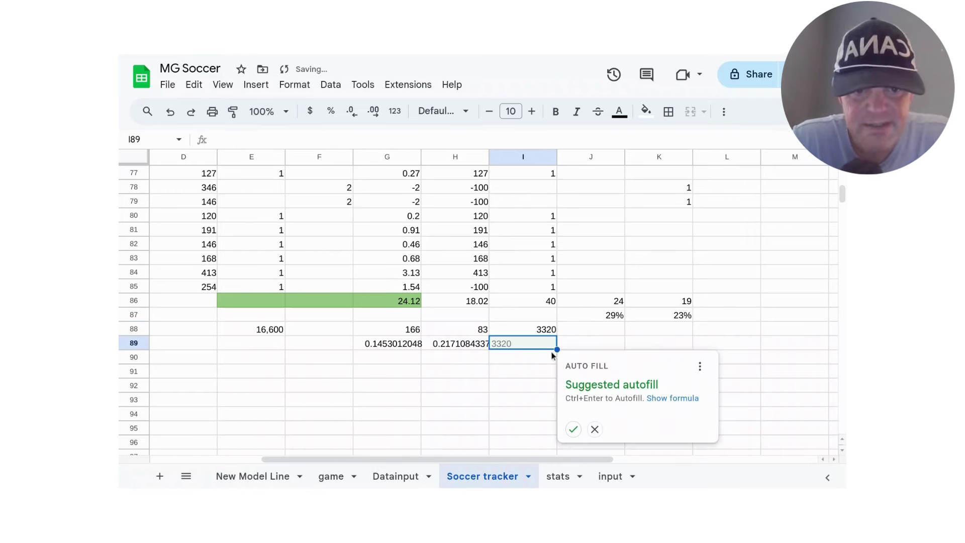
Step: Dismiss the suggested autofill and replace the formula in I88 with the value 33
click(594, 428)
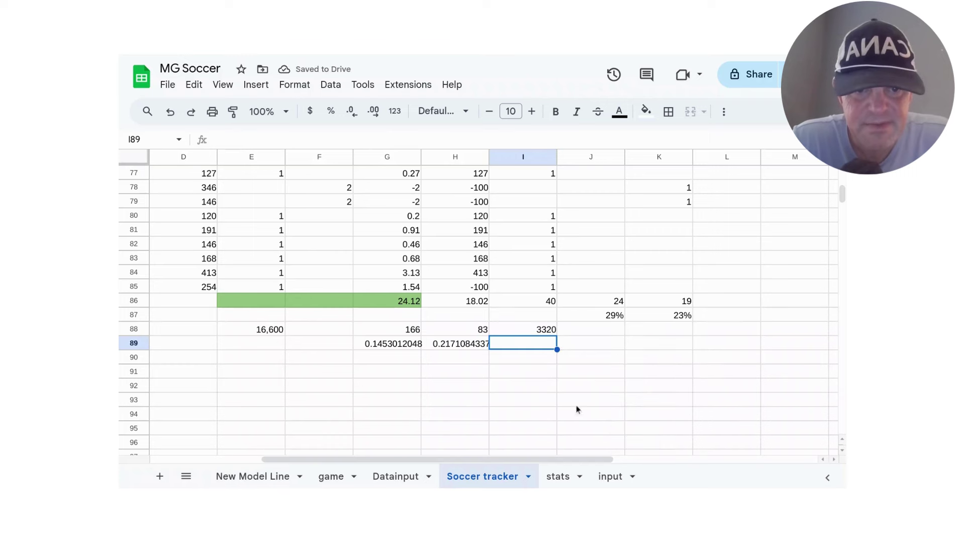
click(526, 330)
key(Delete)
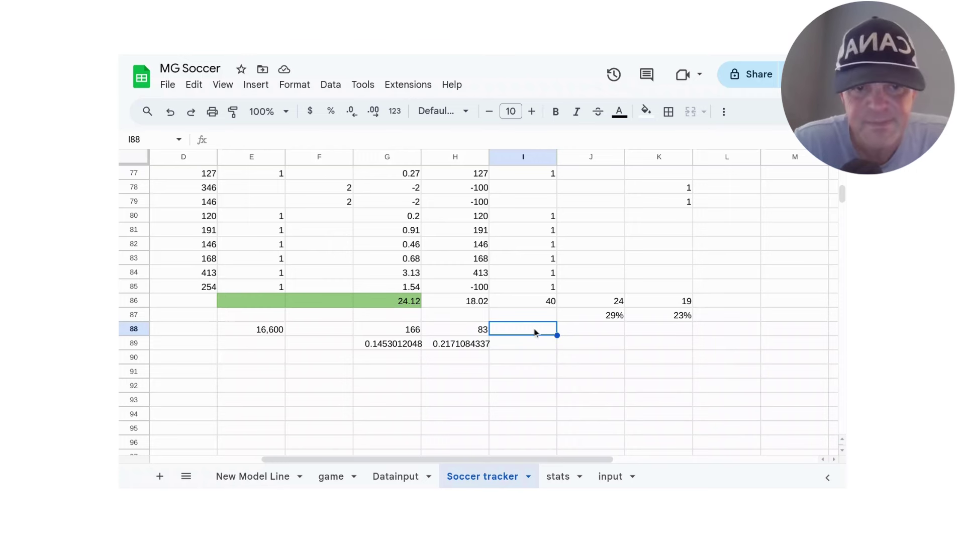
text(33)
key(Tab)
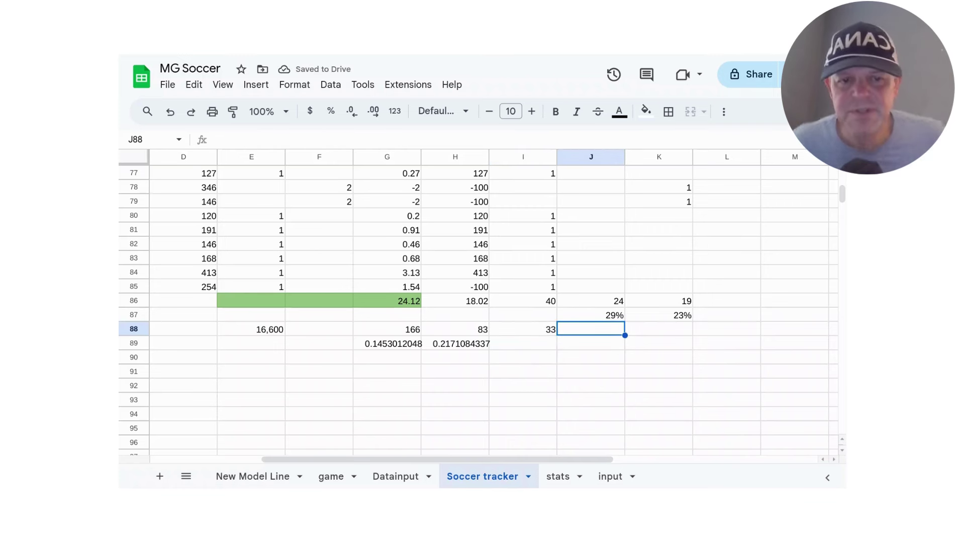
Step: Enter 48% in I87 below the win count
click(541, 300)
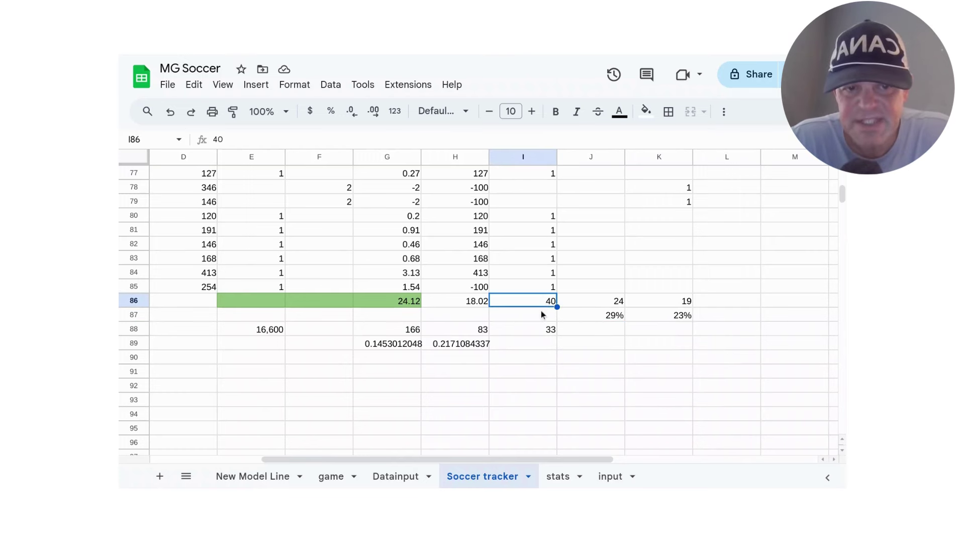
click(541, 310)
text(48%%)
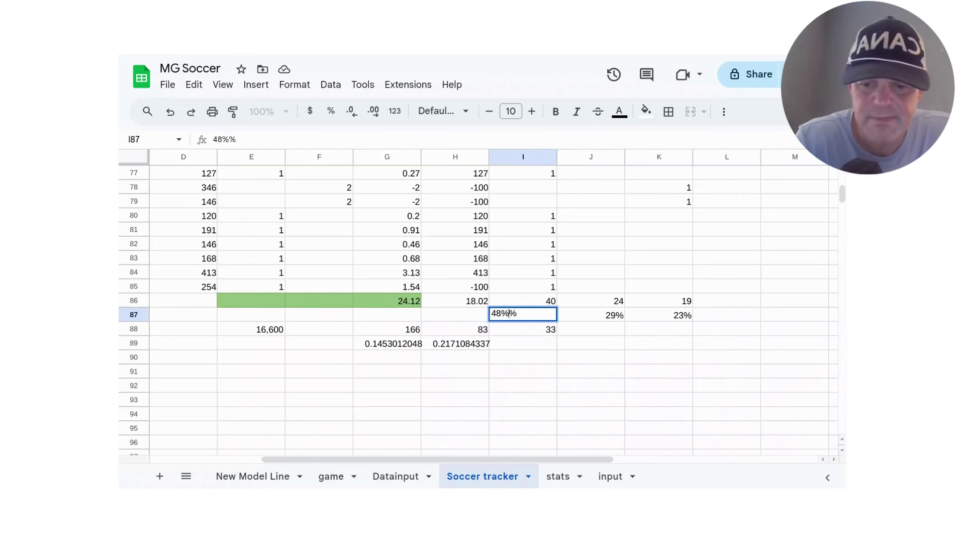
key(Return)
key(Up)
text(48%)
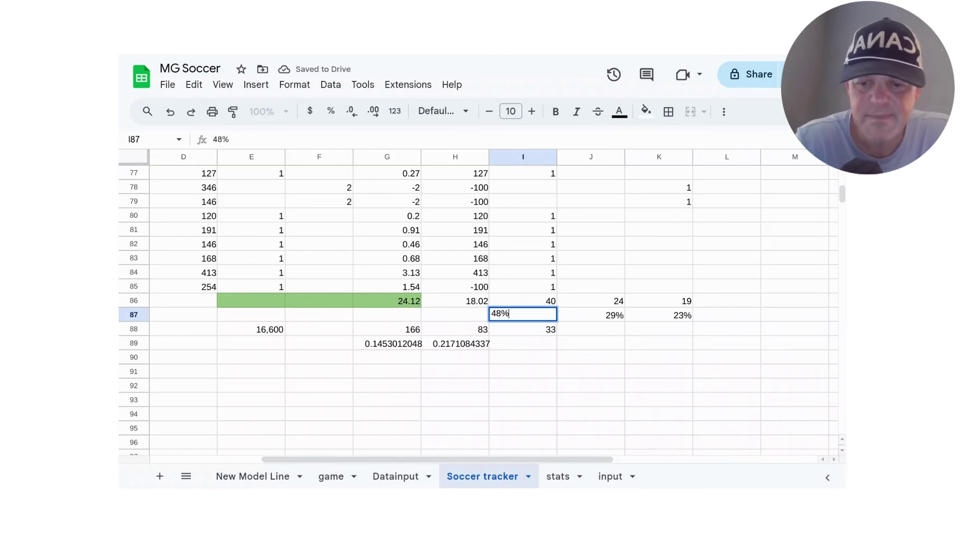
key(Return)
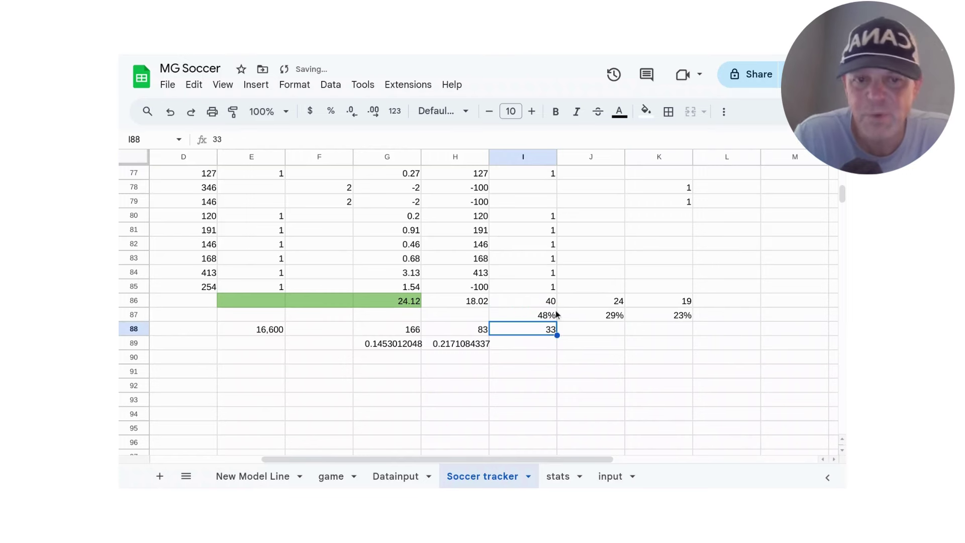
key(Up)
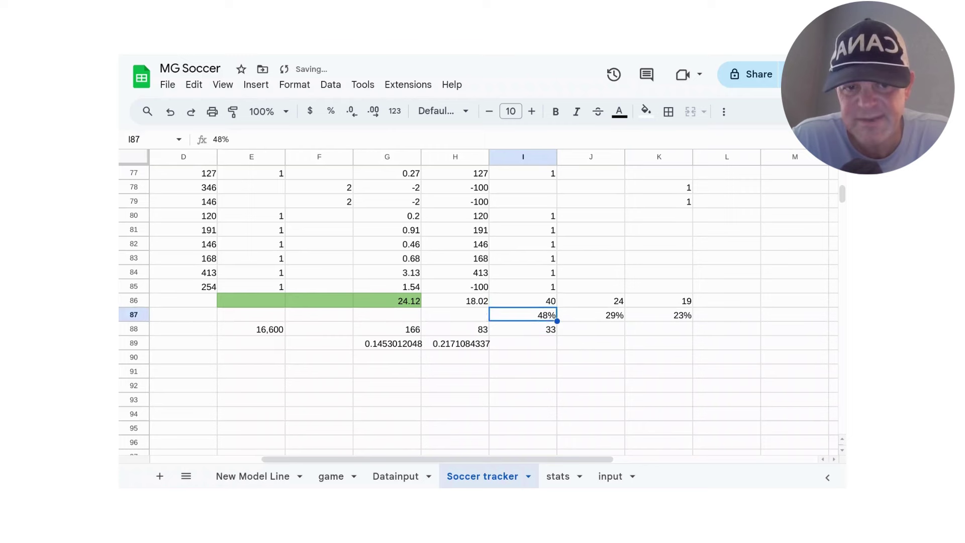
key(Down)
Step: Check the average of the Home Team odds in C3:C85 using the selection's summary statistics
click(282, 273)
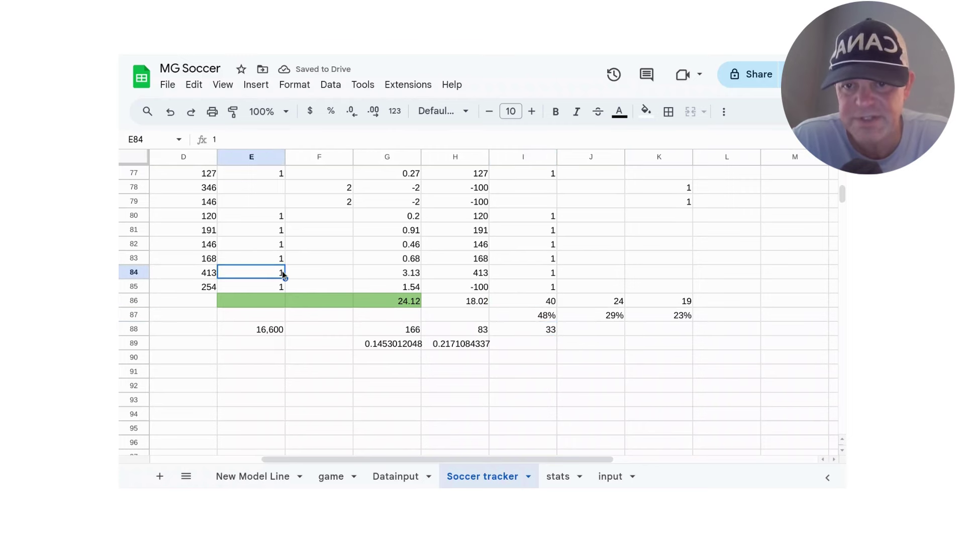
key(Left)
key(Left)
key(Left)
key(Left)
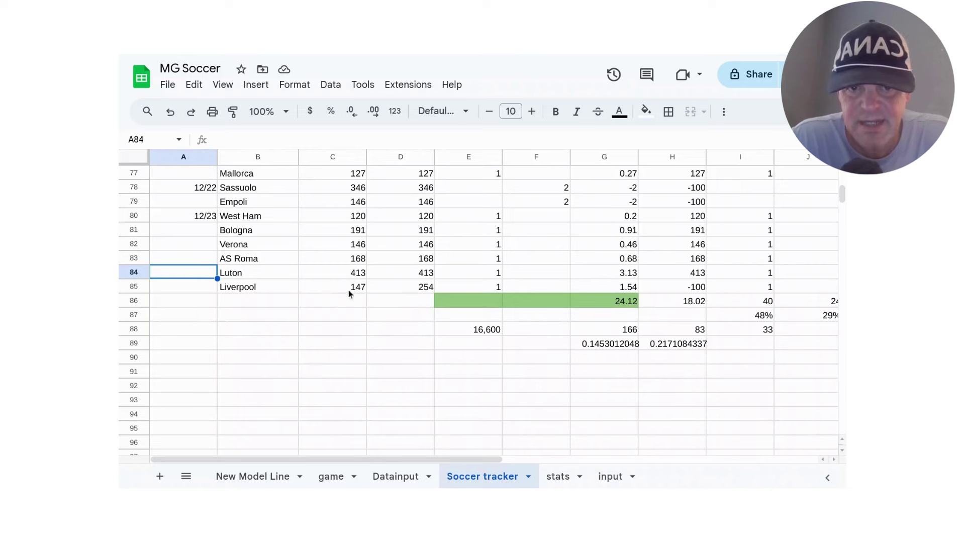
drag(348, 287, 339, 206)
click(756, 476)
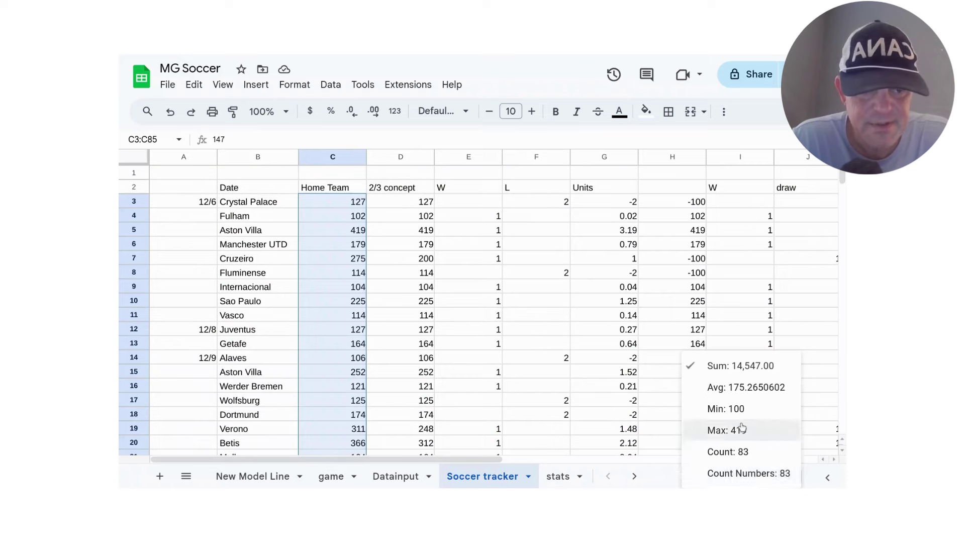
click(498, 400)
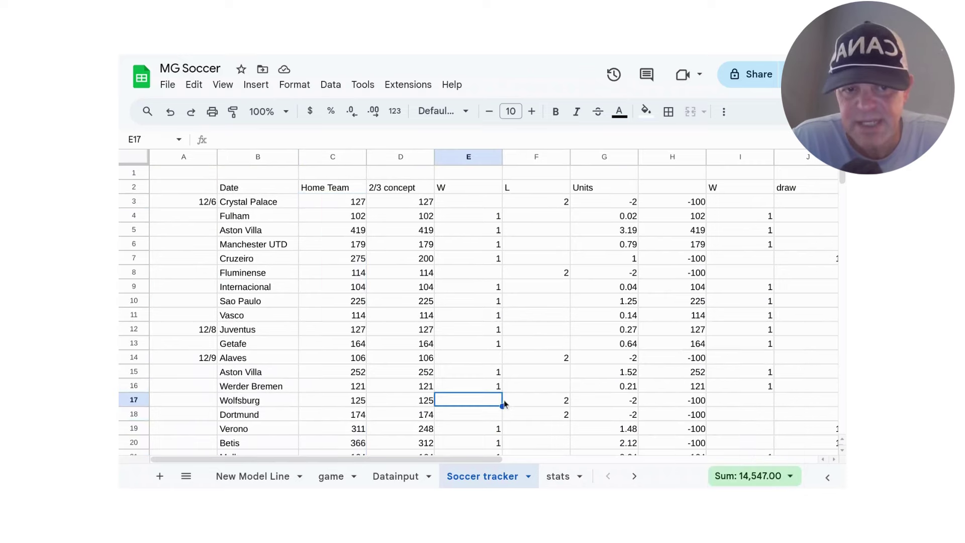
Step: Calculate the return from the winning bets in I89 with the formula =I88*175
key(Down)
key(Down)
key(Down)
key(Down)
key(Down)
key(Down)
key(Down)
key(Down)
key(Down)
key(Down)
key(Down)
key(Down)
key(Down)
key(Down)
key(Down)
key(Down)
key(Down)
key(Down)
key(Down)
key(Down)
key(Down)
key(Down)
key(Down)
key(Down)
key(Down)
key(Down)
key(Down)
key(Down)
key(Down)
key(Down)
key(Down)
key(Down)
key(Down)
key(Down)
key(Down)
key(Down)
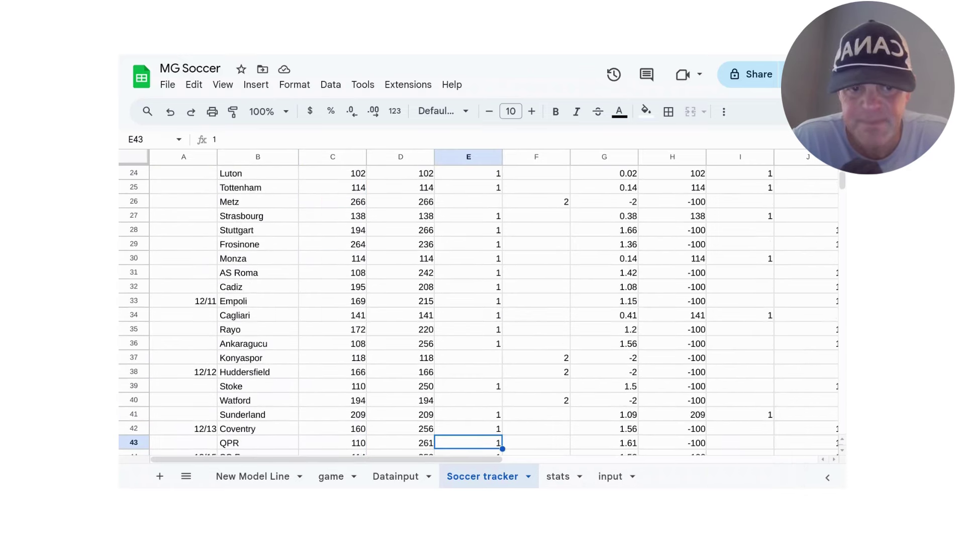
key(Down)
key(Down)
key(Down)
key(Down)
key(Down)
key(Down)
key(Down)
key(Down)
key(Down)
key(Down)
key(Down)
key(Down)
key(Down)
key(Down)
key(Down)
key(Down)
key(Down)
key(Down)
key(Down)
key(Down)
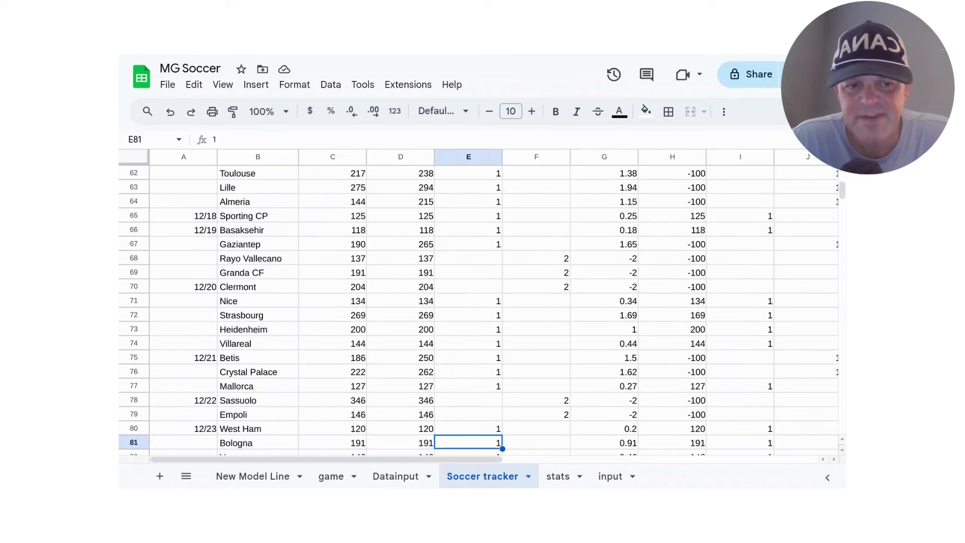
key(Right)
key(Right)
key(Right)
key(Right)
key(Right)
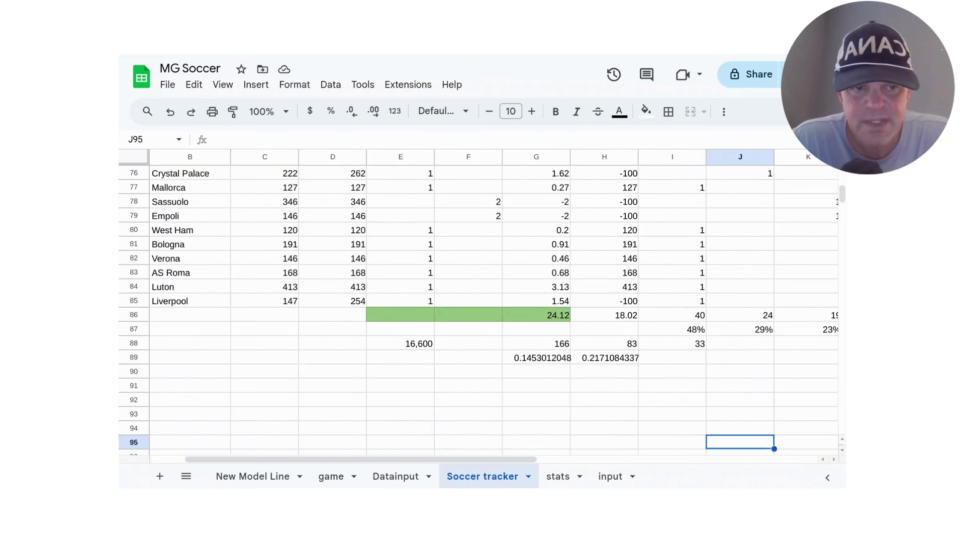
key(Up)
key(Up)
click(680, 344)
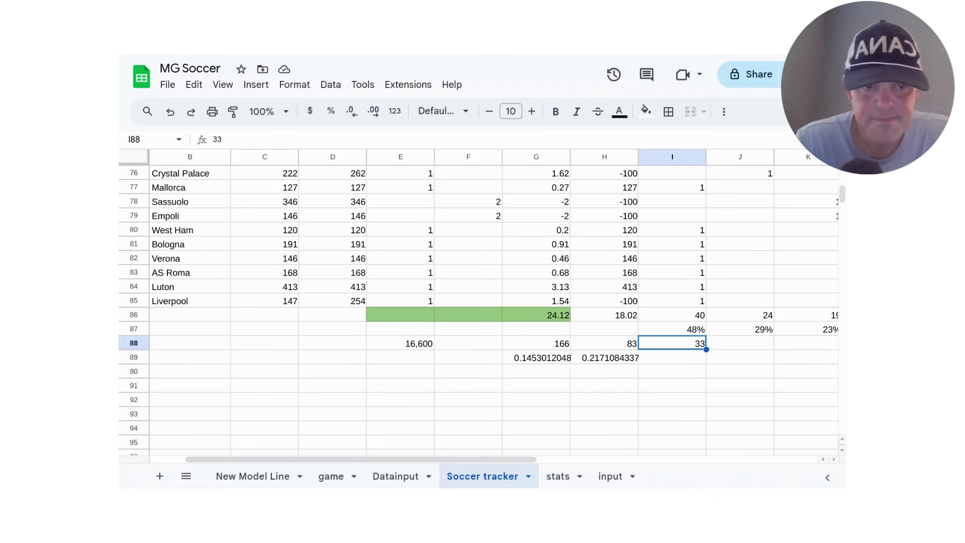
key(Down)
text(=)
click(692, 345)
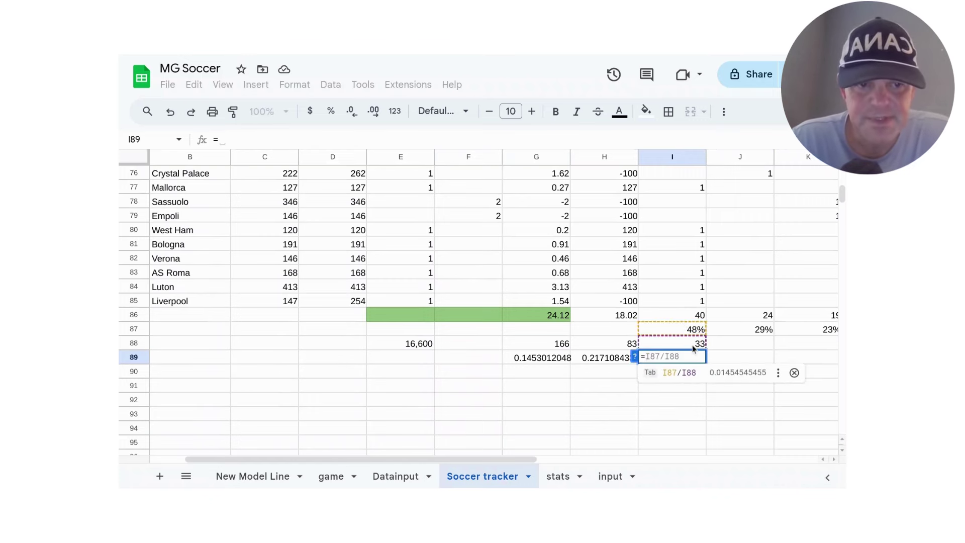
text(*175)
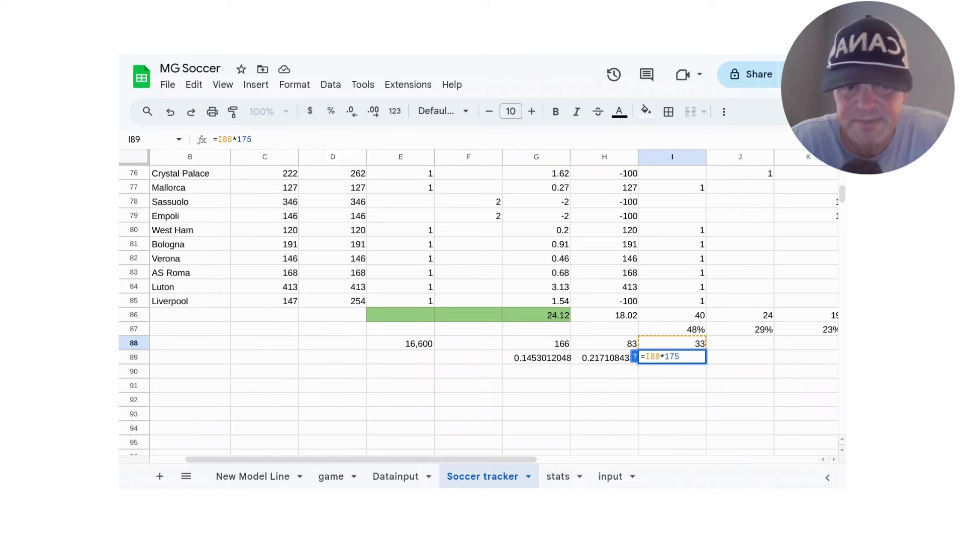
key(Return)
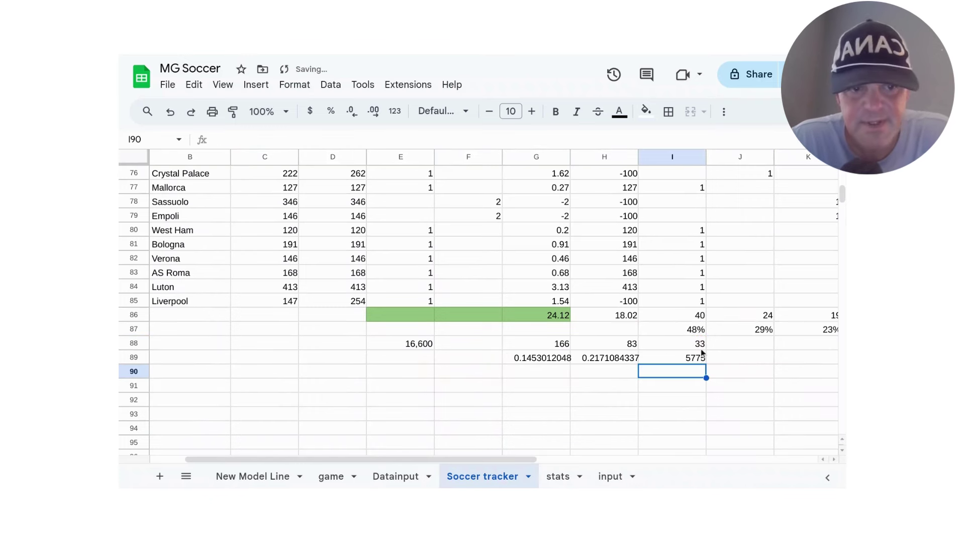
click(688, 361)
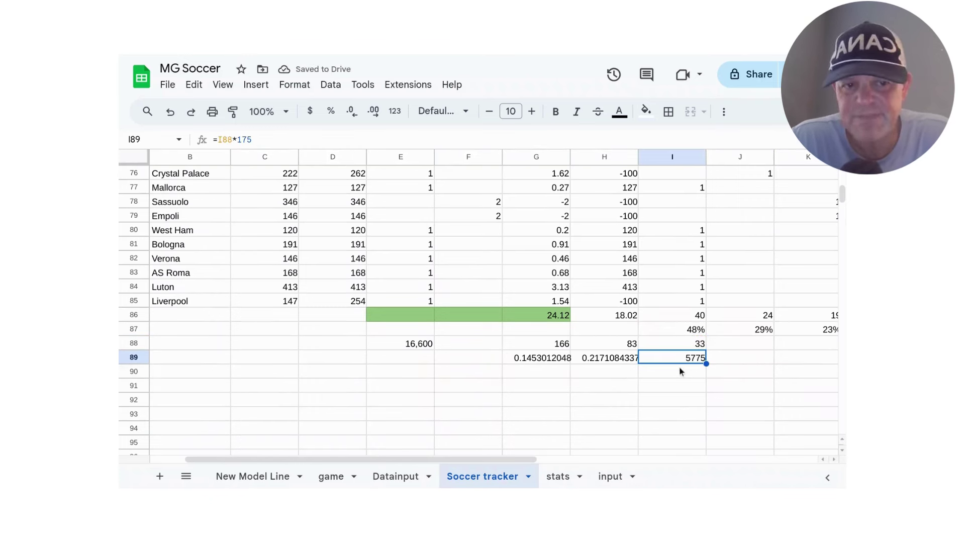
click(734, 367)
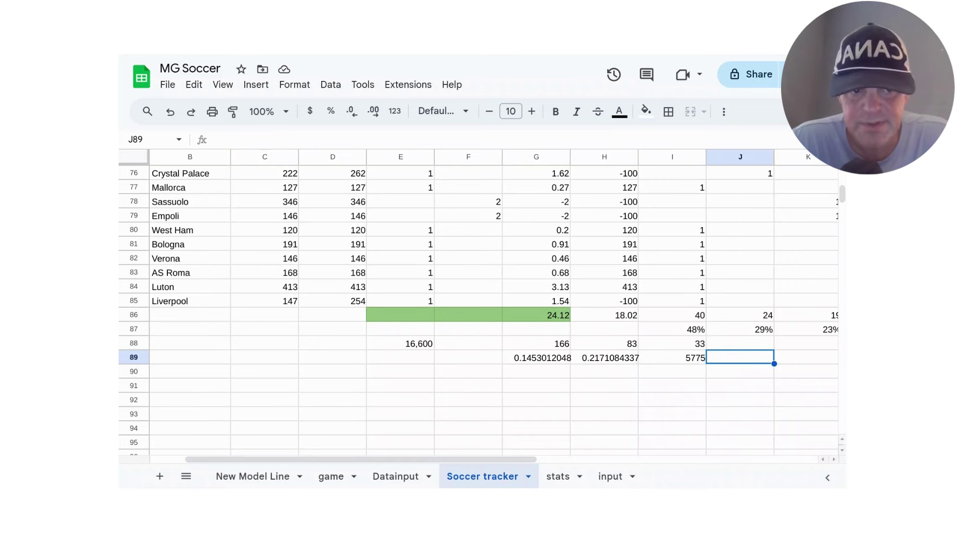
click(753, 328)
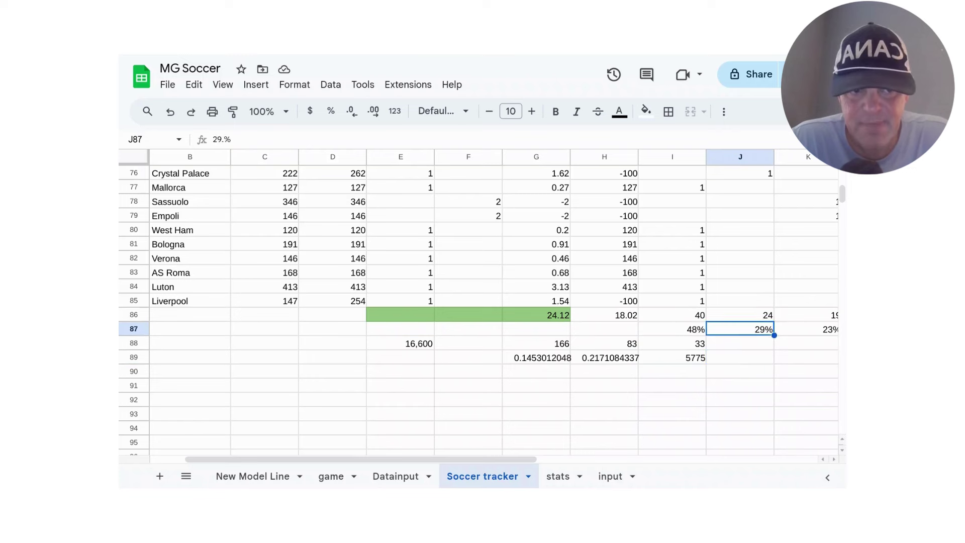
click(740, 357)
text(2400)
key(Tab)
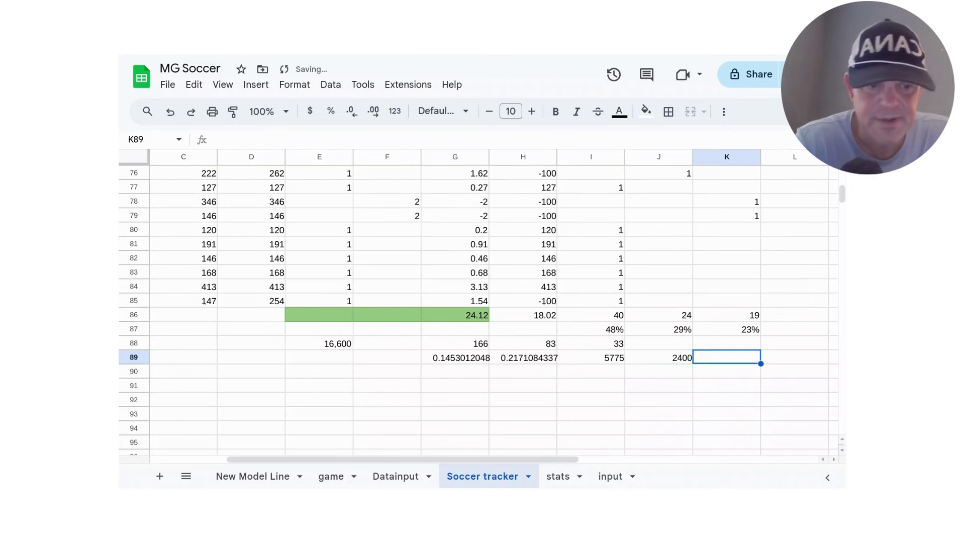
text(1)
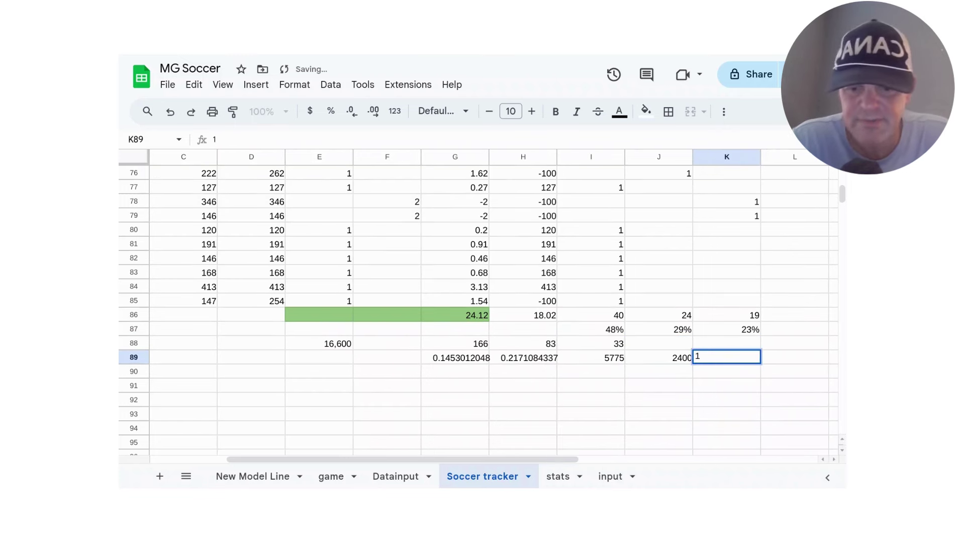
key(shift+Tab)
key(Delete)
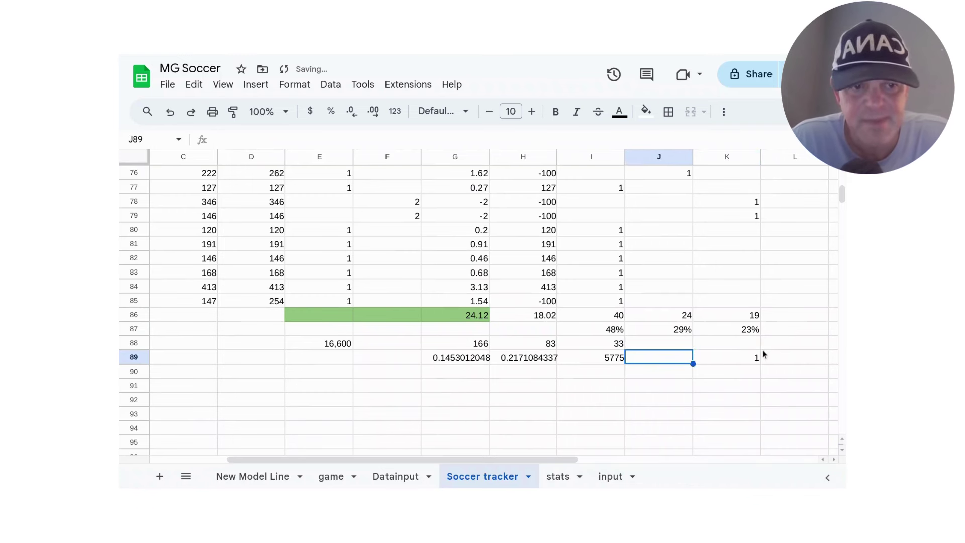
key(Tab)
key(Delete)
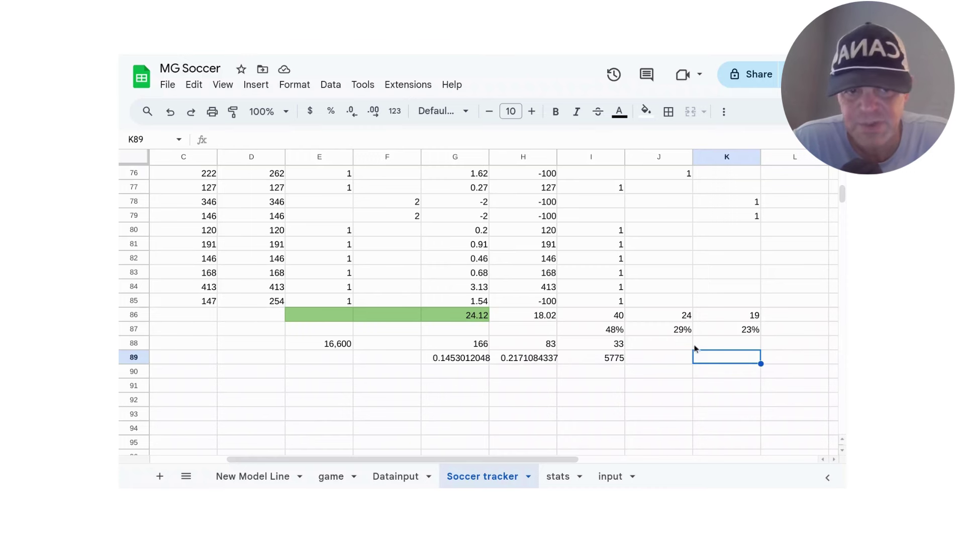
Step: Enter 50 in J88, beside the 33 in I88
click(648, 347)
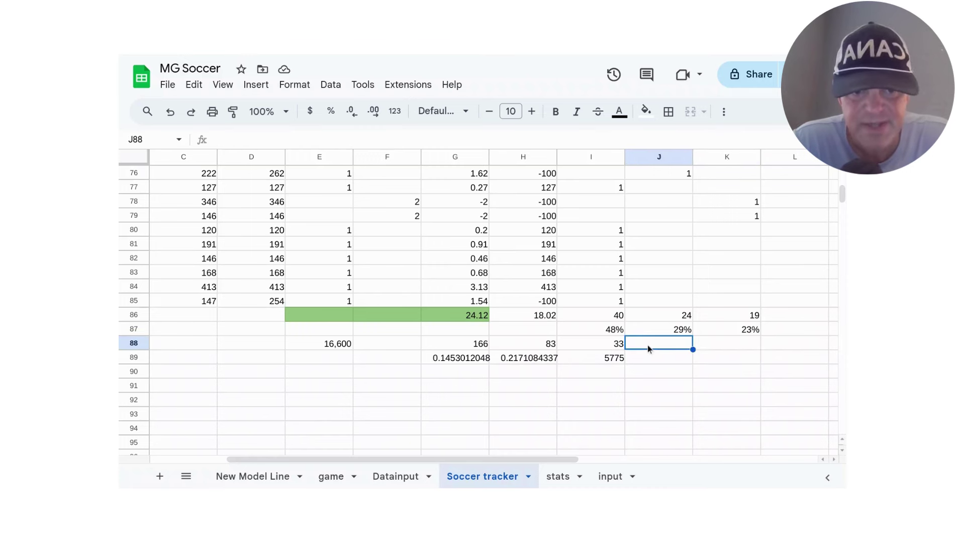
text(50)
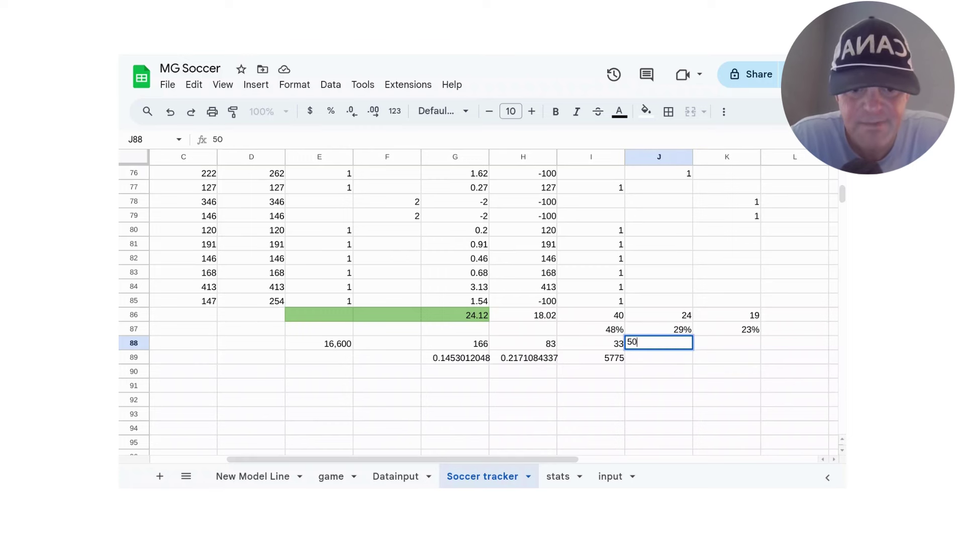
key(Return)
click(648, 347)
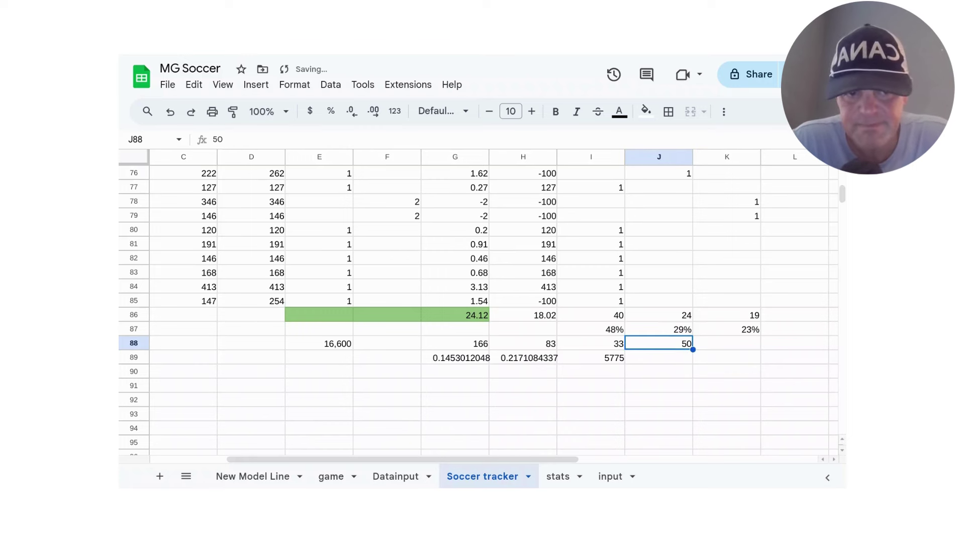
click(592, 346)
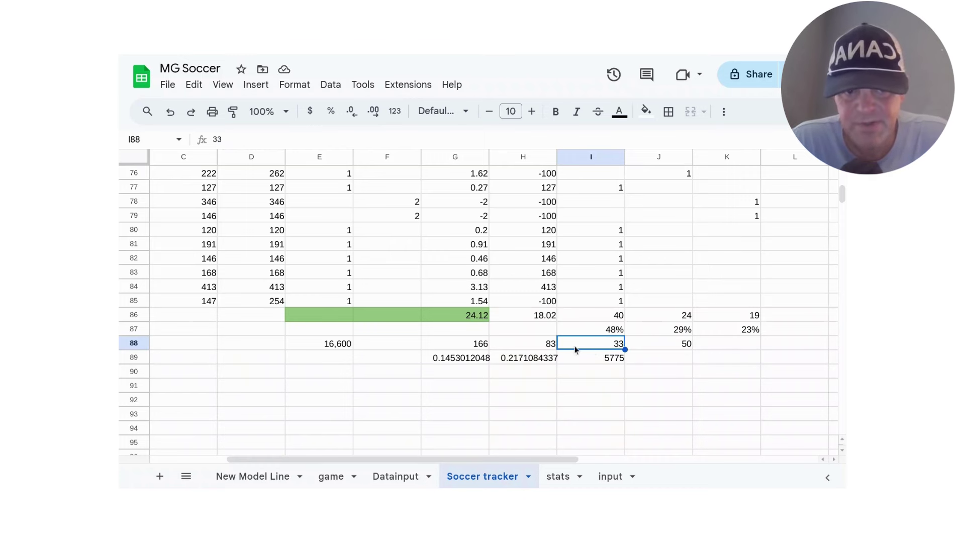
click(662, 346)
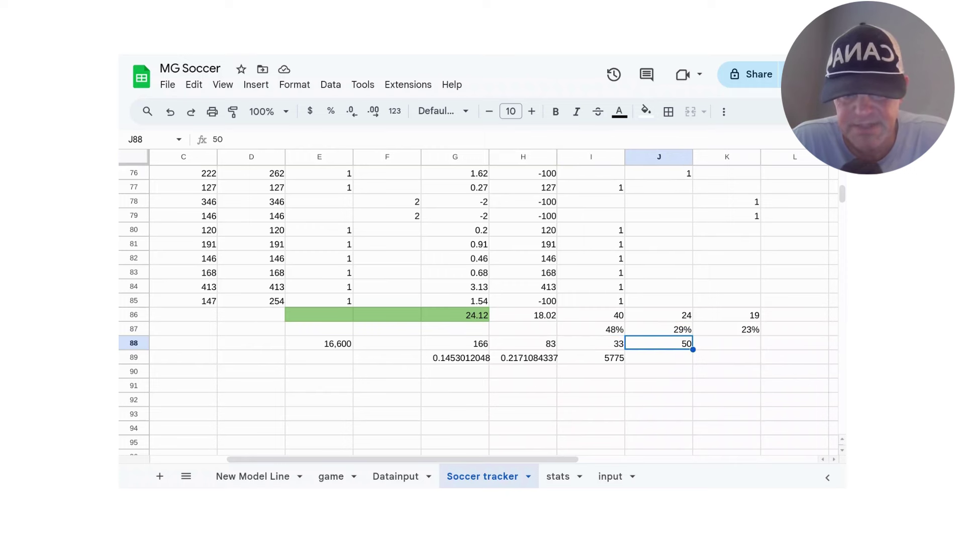
Step: Enter 5000 in J89, beside the winning bets' return, and clear the value from J88
key(Down)
text(5000)
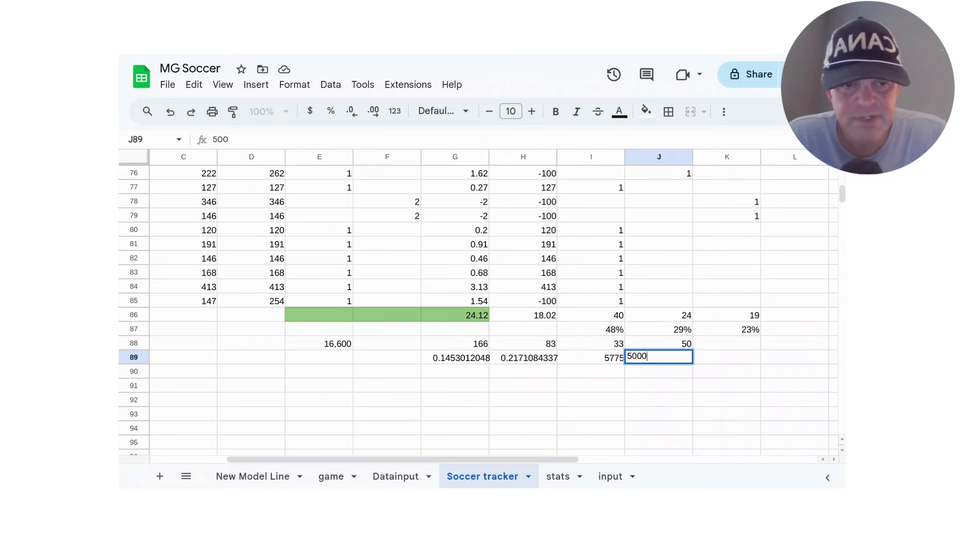
key(Return)
click(668, 344)
key(Delete)
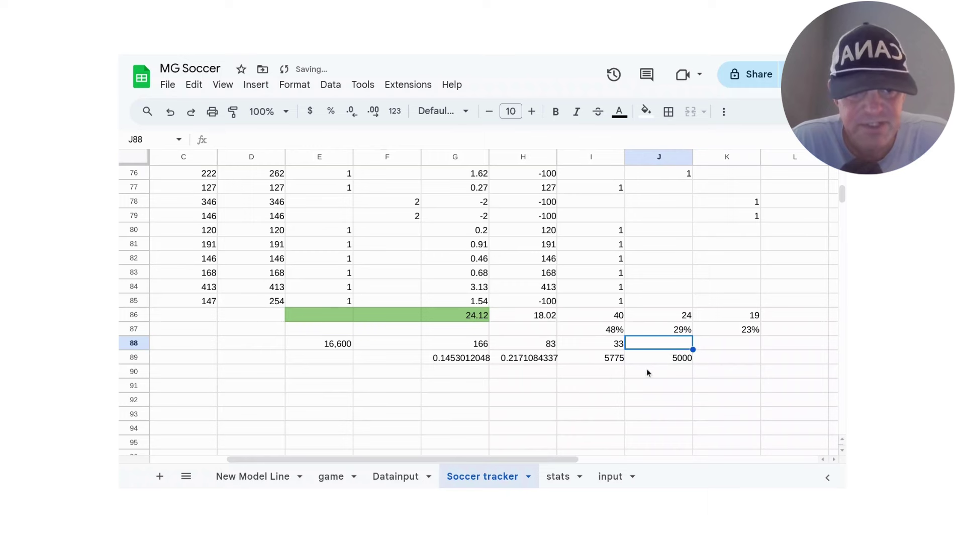
Step: Enter the difference of 775 in I90, below the winning bets' return
click(611, 372)
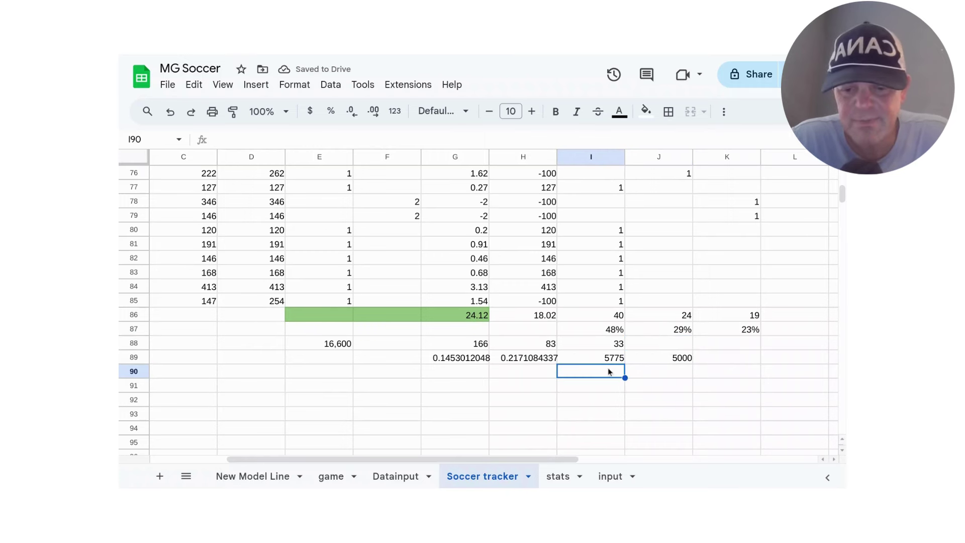
text(775)
key(Return)
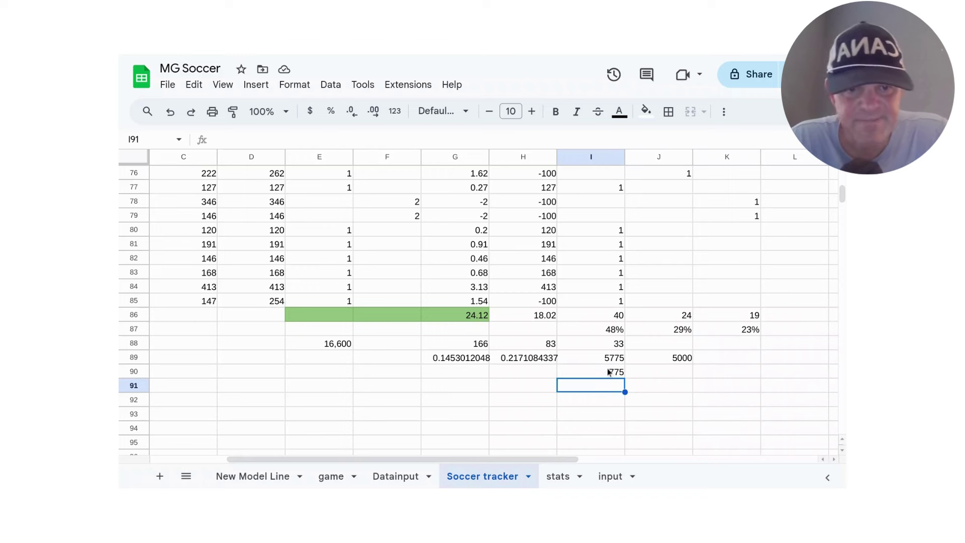
Step: Calculate the return on investment in I91 with the formula =I90/8300
click(542, 346)
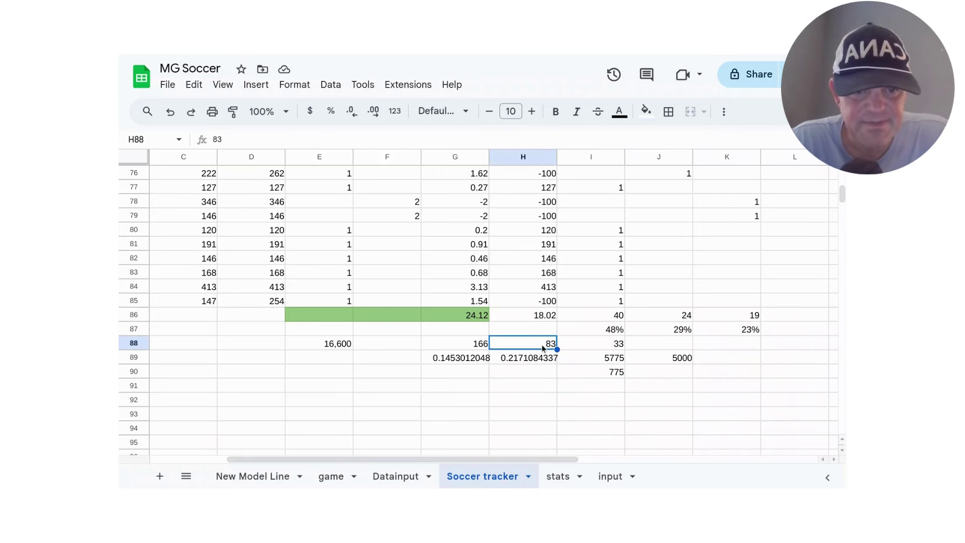
click(606, 376)
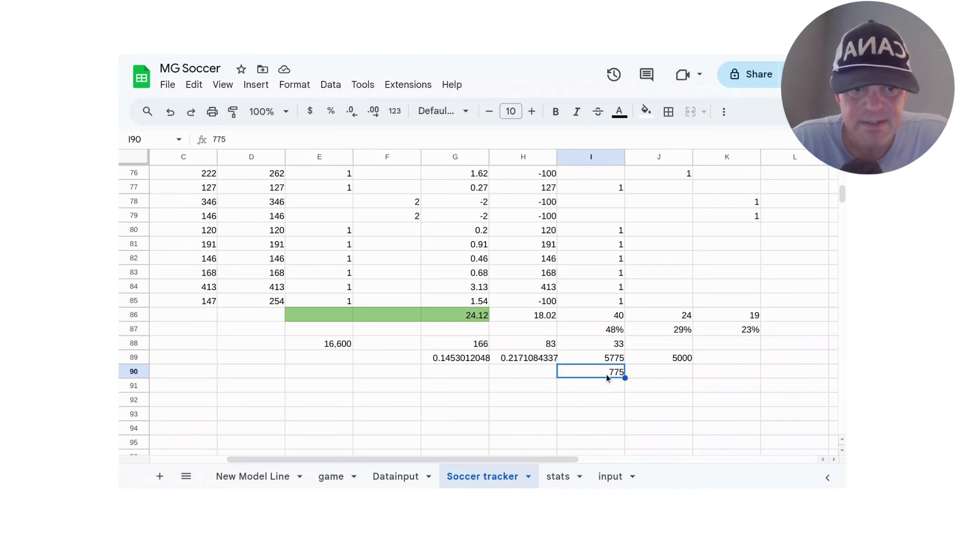
click(606, 386)
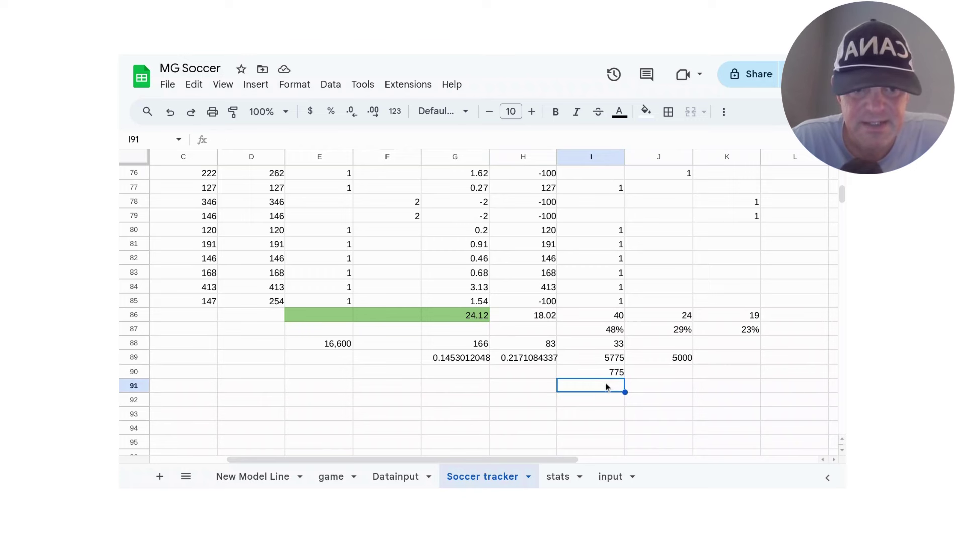
text(=)
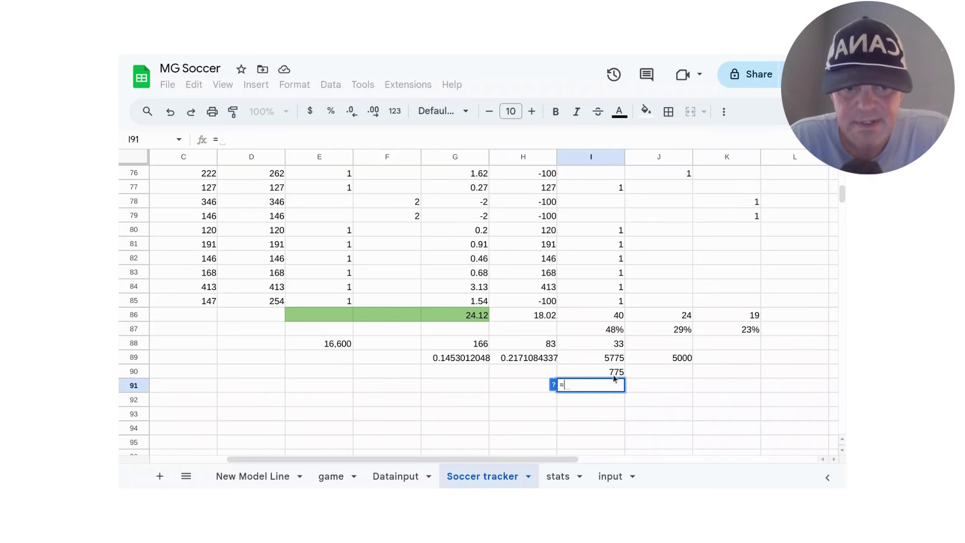
click(611, 372)
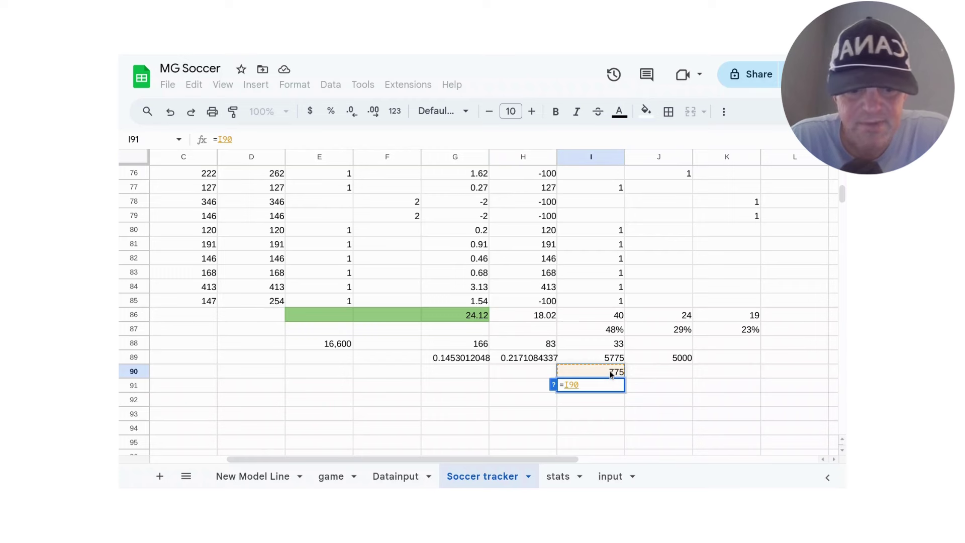
text(/8300)
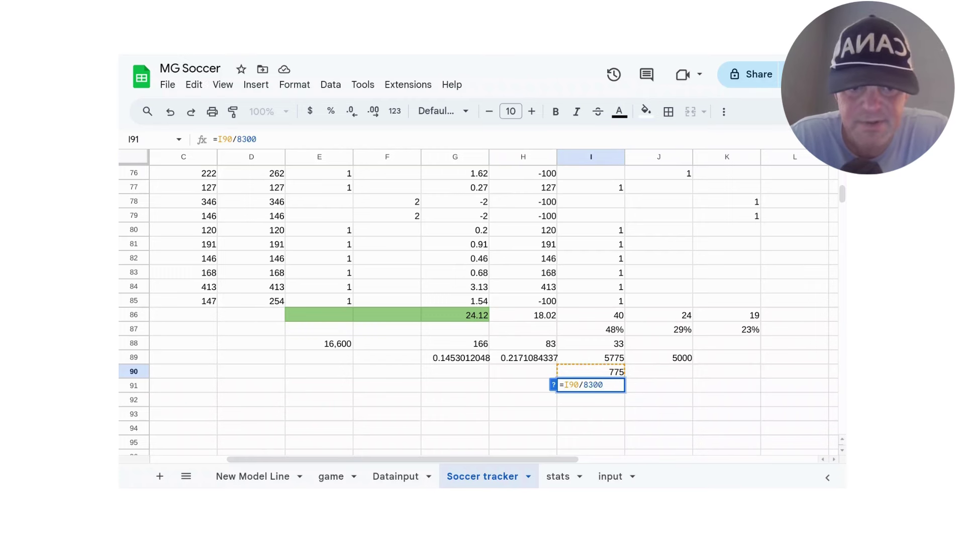
key(Return)
click(582, 387)
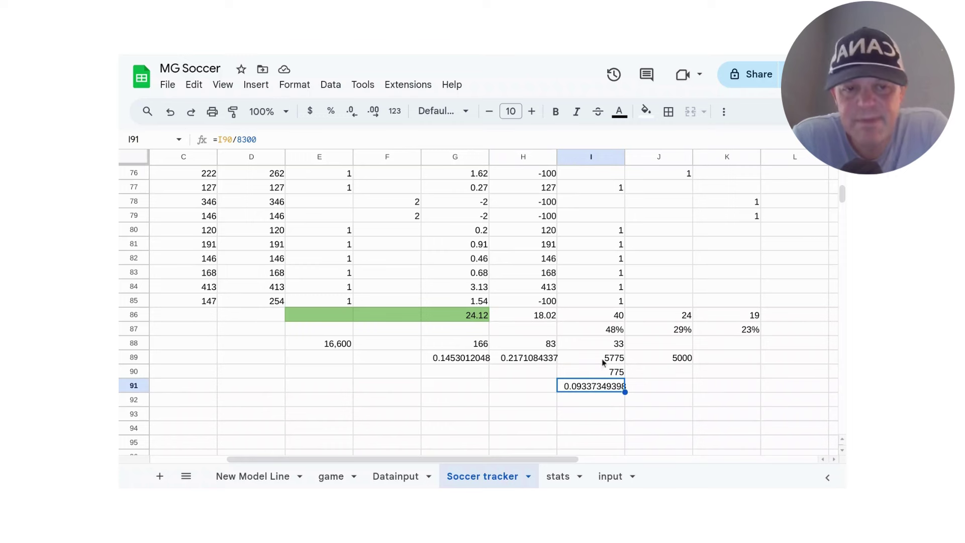
click(532, 345)
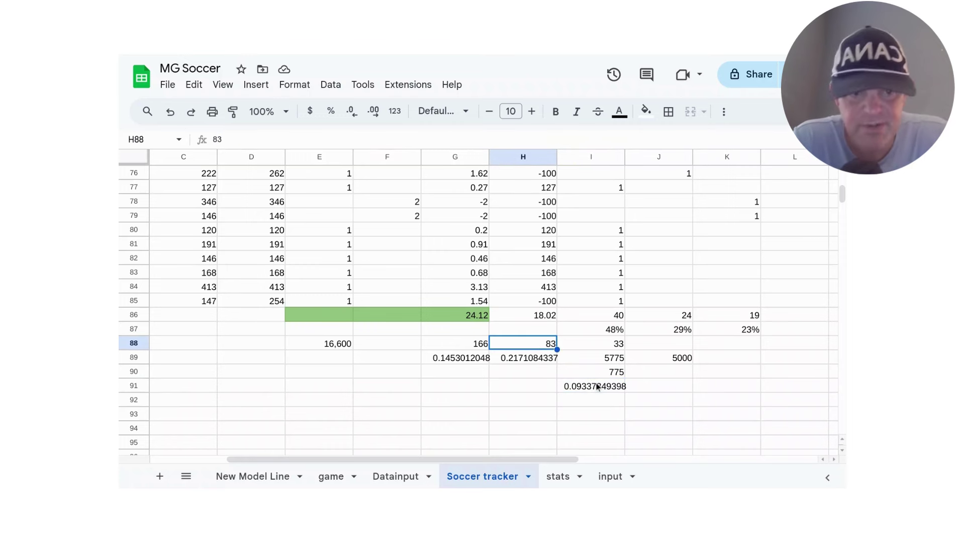
click(589, 346)
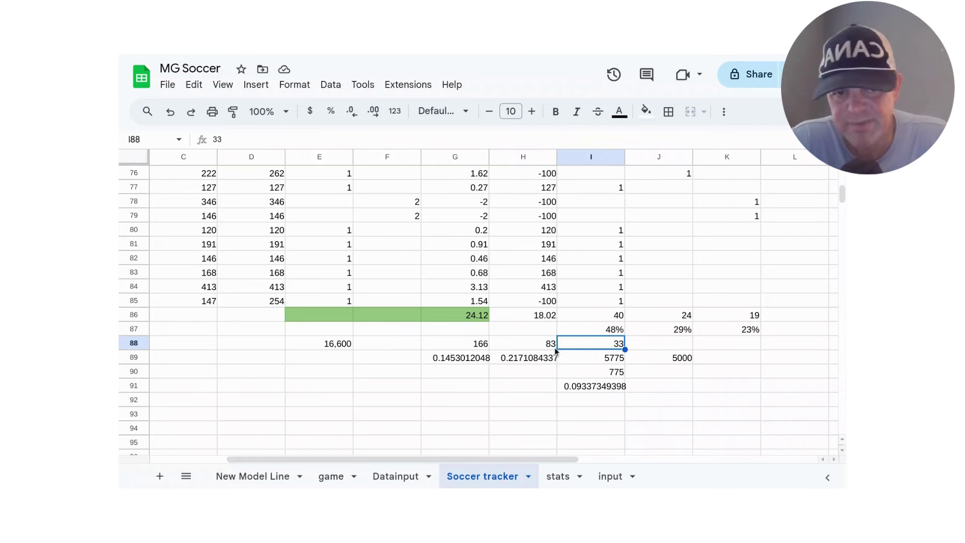
Step: Clear the return on investment in I91 and the difference in I90
click(573, 387)
key(Delete)
key(Up)
key(Delete)
key(Up)
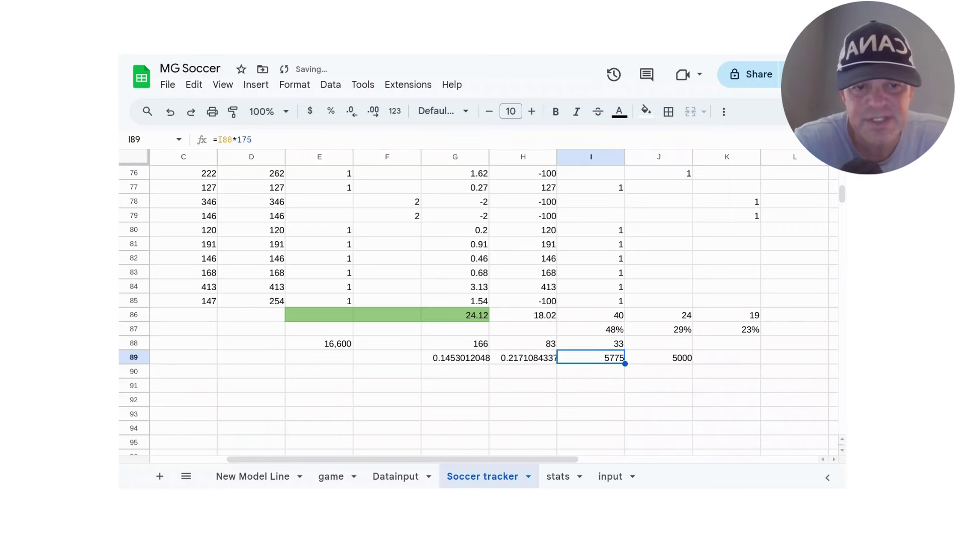
Step: Clear the remaining scratch calculations in E88:K90, below the percentages row
click(591, 343)
key(Left)
click(519, 276)
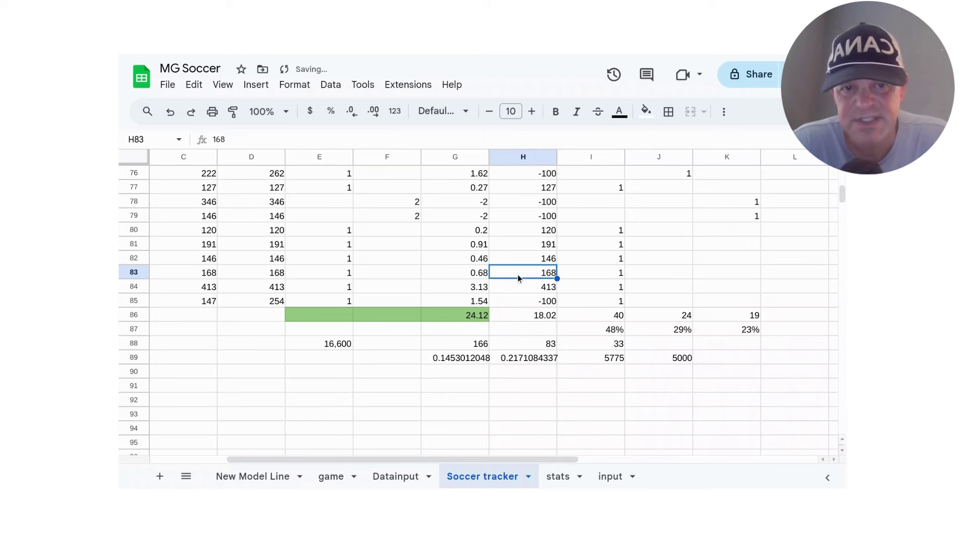
drag(324, 348, 714, 374)
key(Delete)
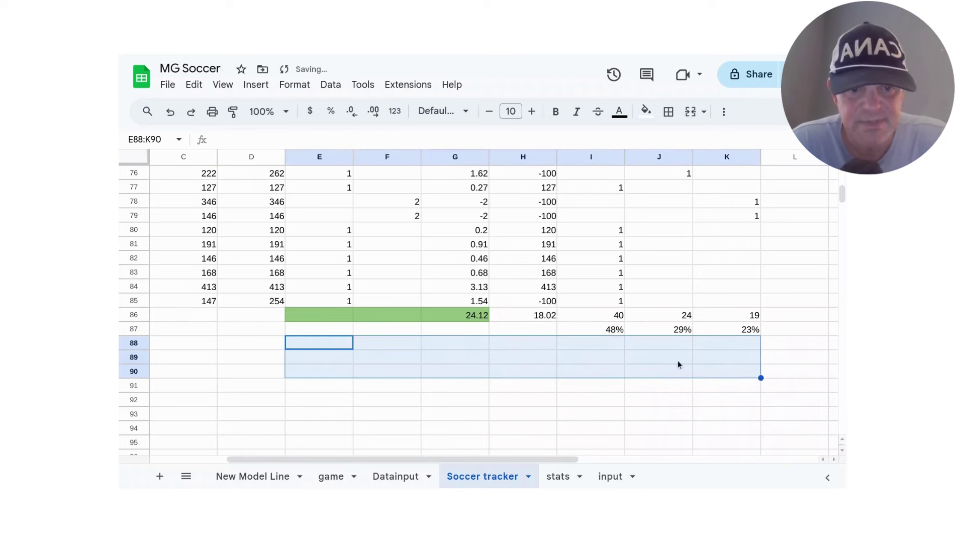
click(509, 312)
click(392, 274)
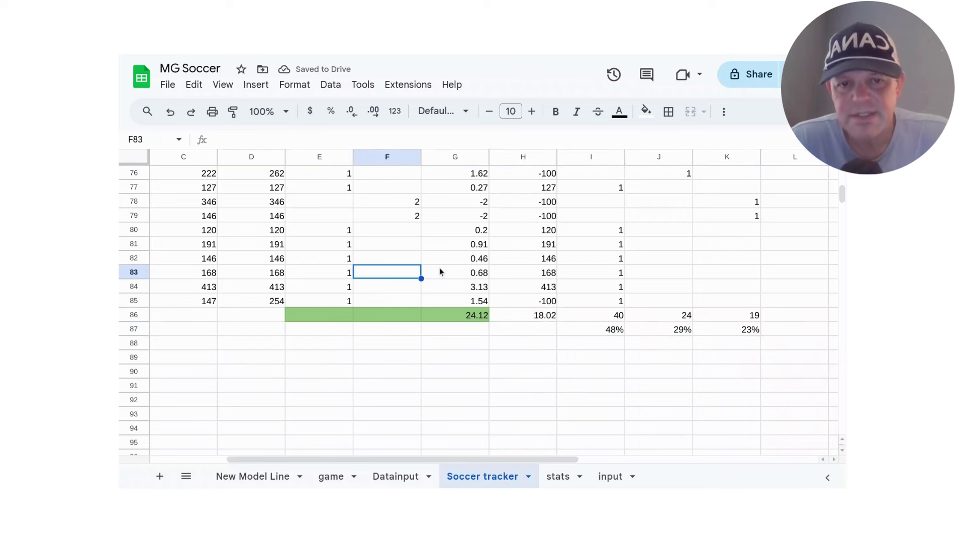
click(392, 300)
key(Left)
key(Left)
key(Left)
key(Left)
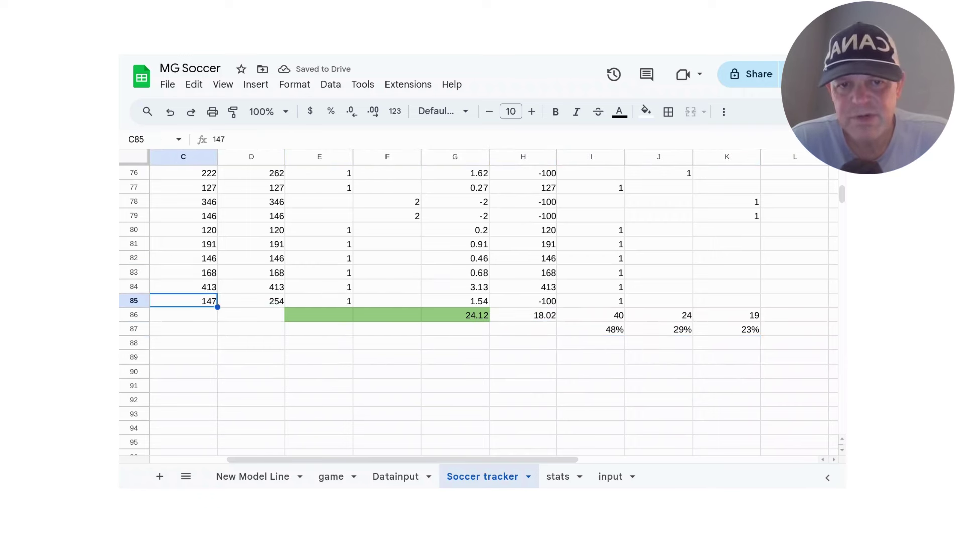
click(542, 304)
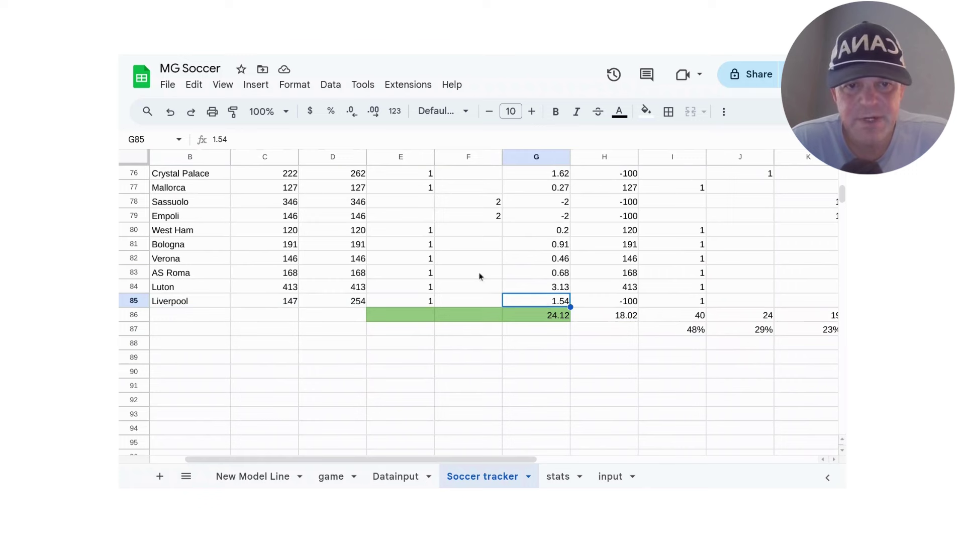
click(236, 291)
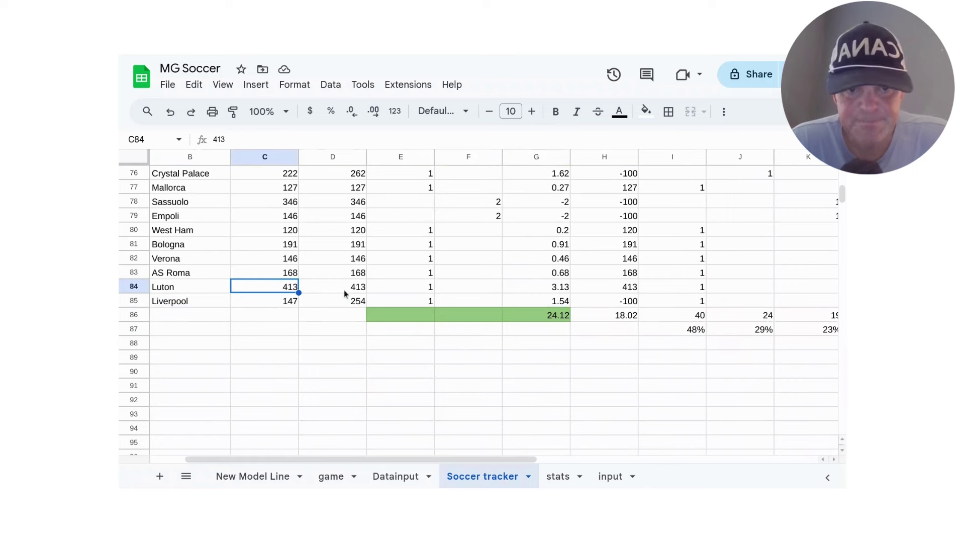
key(Up)
key(Left)
Step: Enter 83 as the number of bets in F88, below the green totals row
click(449, 341)
text(8)
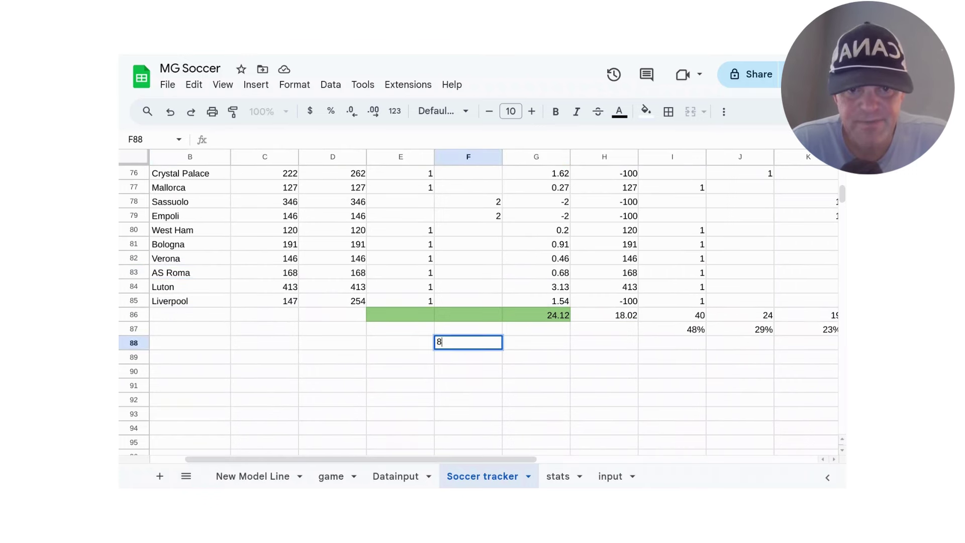
text(4)
key(BackSpace)
text(3)
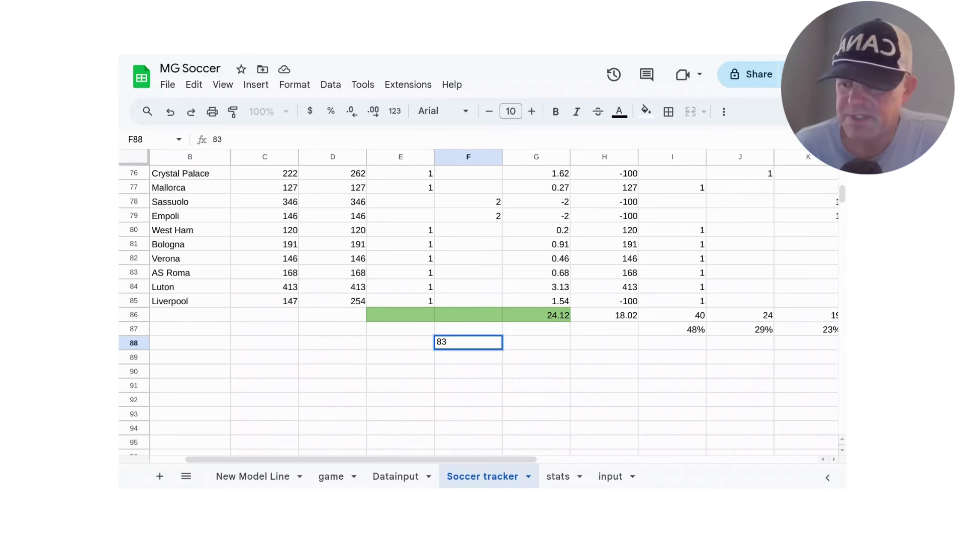
click(536, 356)
Step: Calculate the average number of bets in F89 with the formula =83/31, and clear the cell again
click(468, 356)
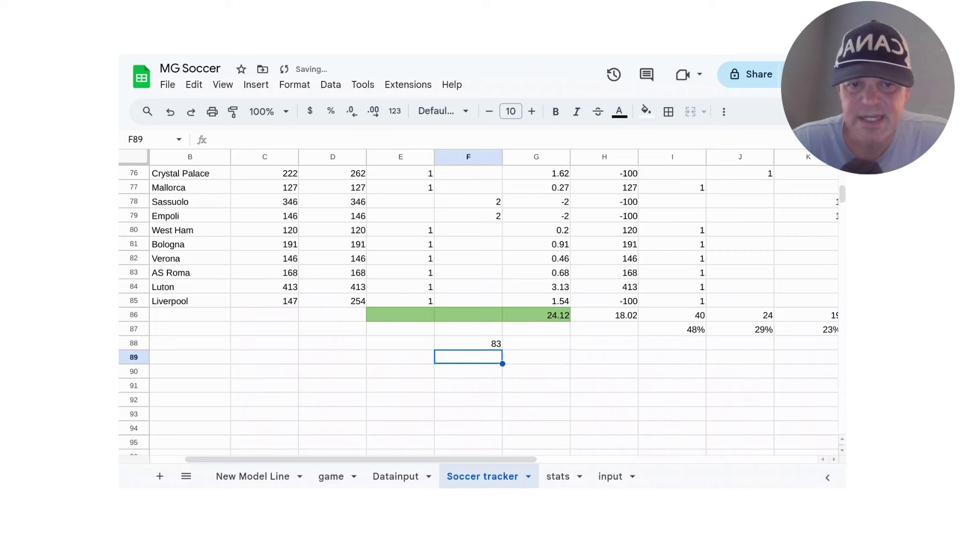
text(8)
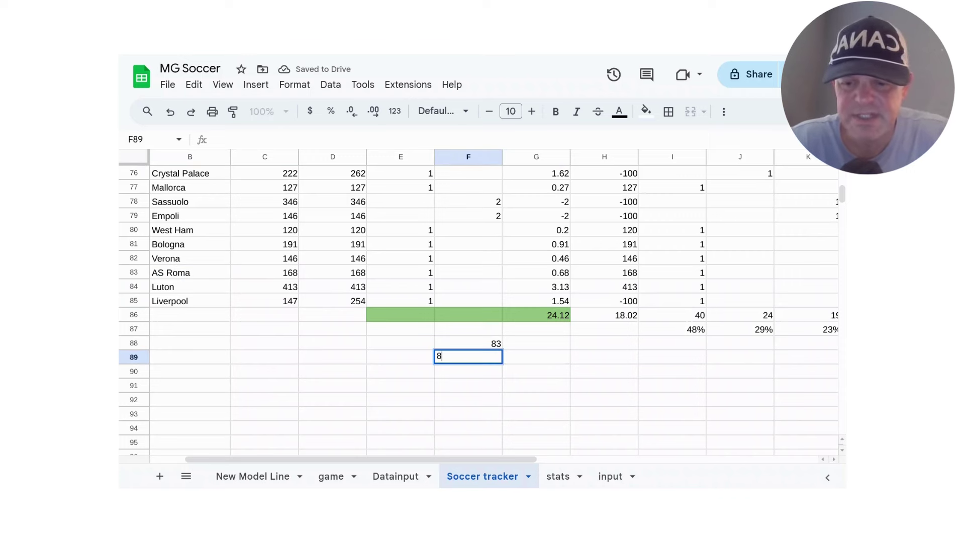
text(3)
key(BackSpace)
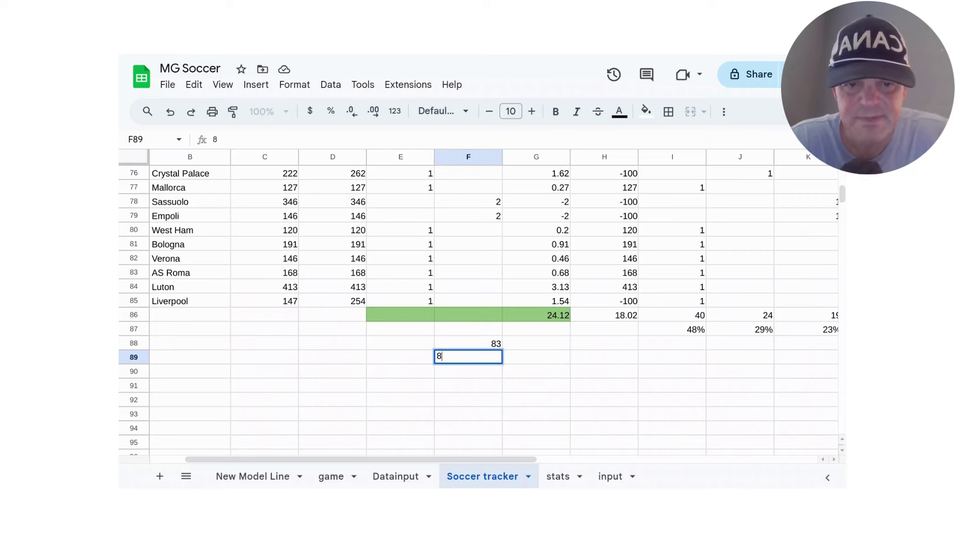
key(BackSpace)
text(=)
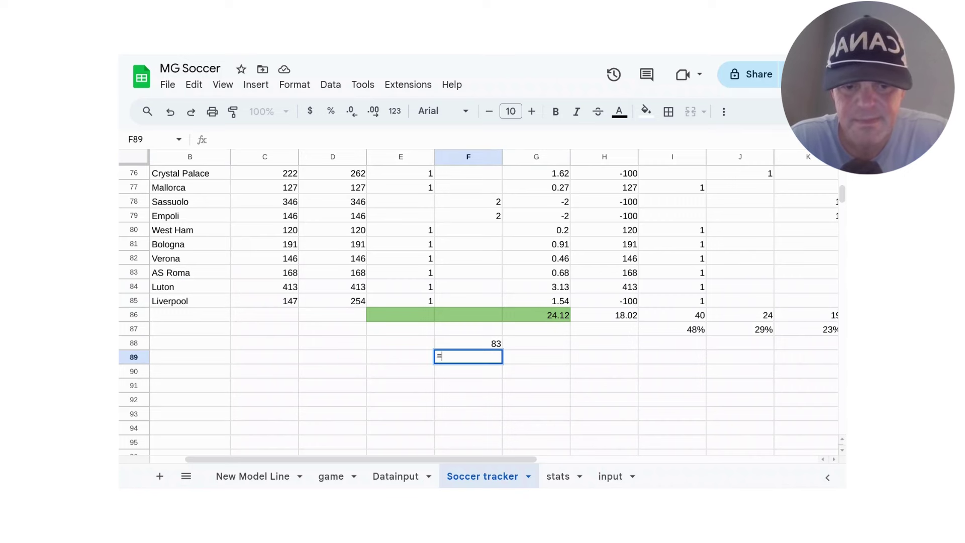
text(83/31)
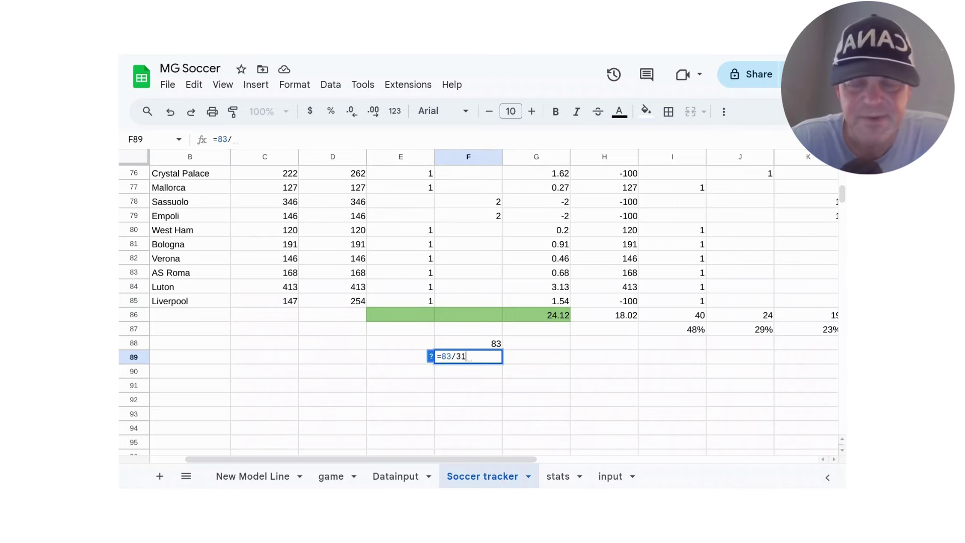
key(Return)
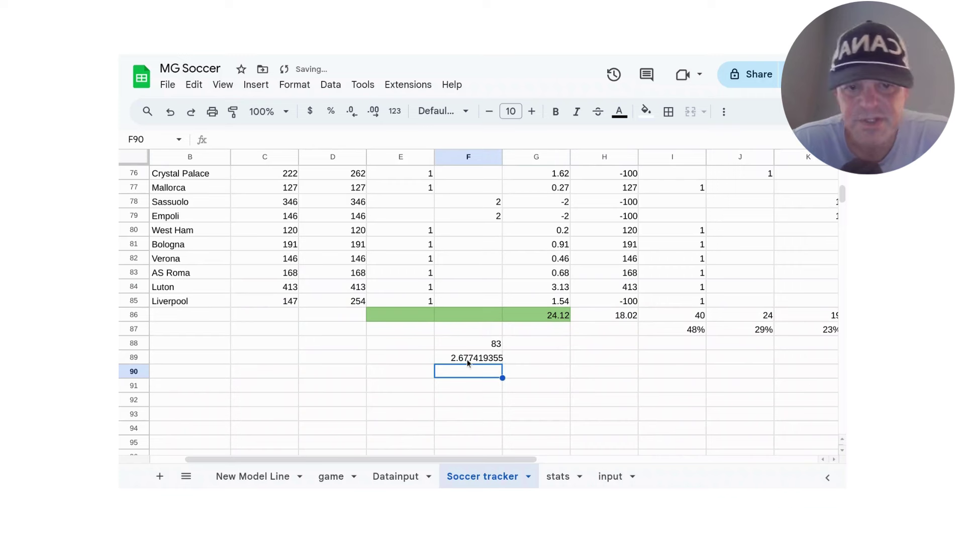
click(468, 362)
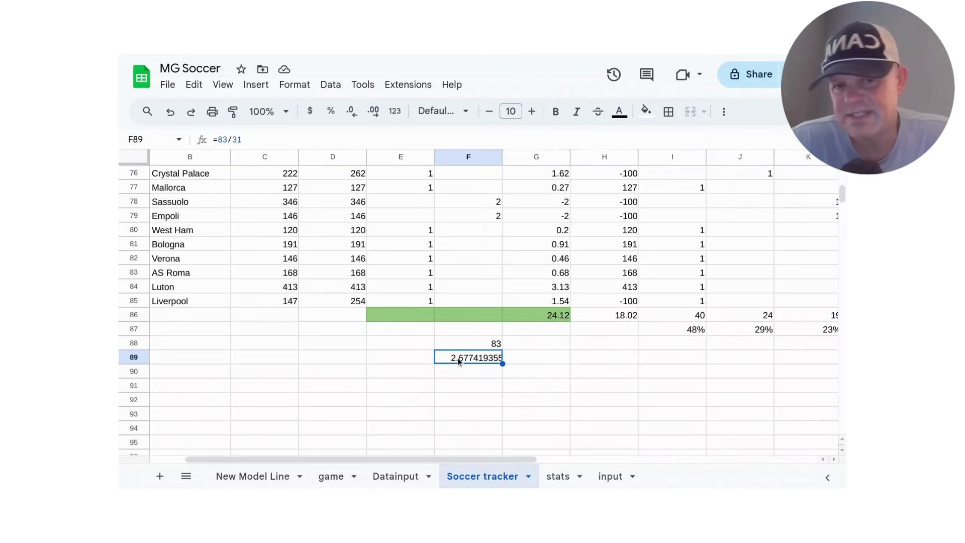
key(Delete)
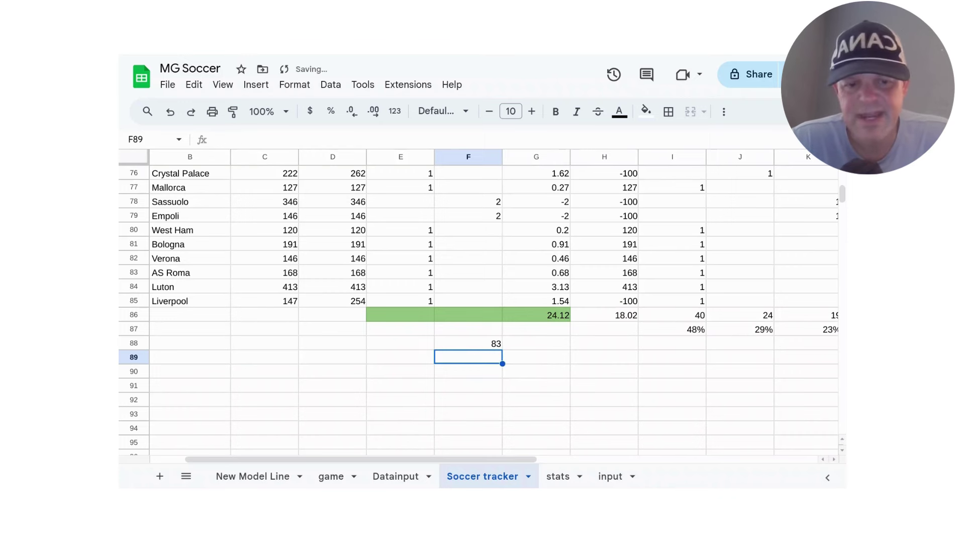
Step: Replace the number in F88 with 267
click(469, 347)
text(267)
key(Return)
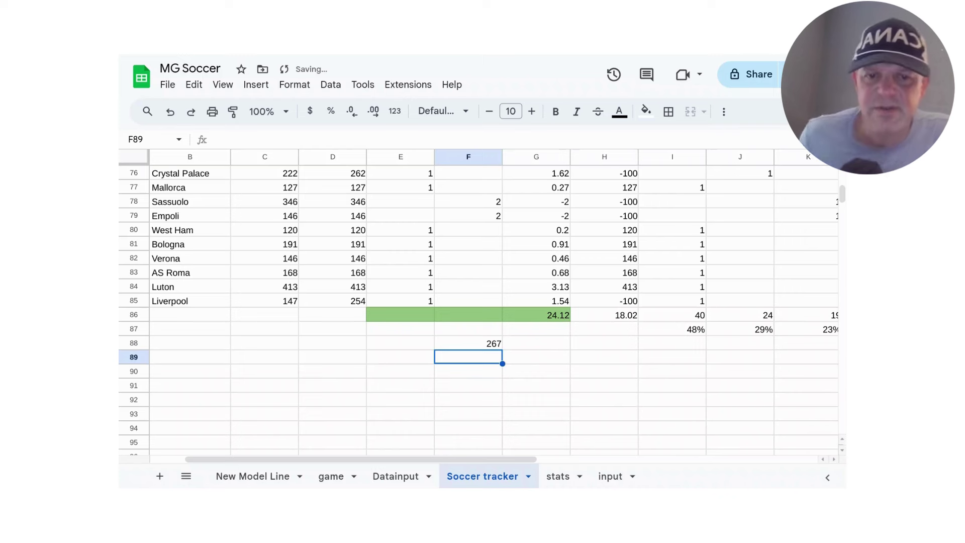
click(468, 343)
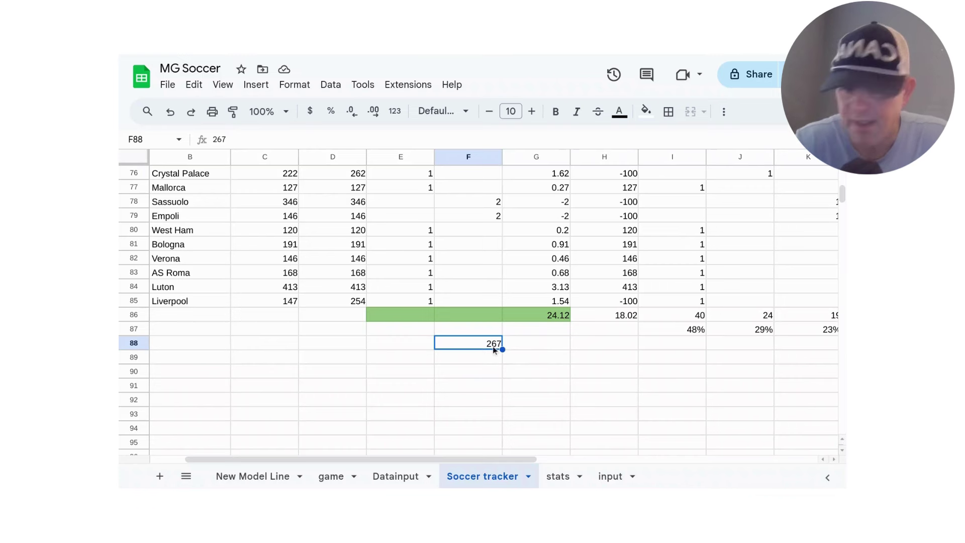
Step: Enter 5340 in G88, beside the 267
click(515, 348)
text(53)
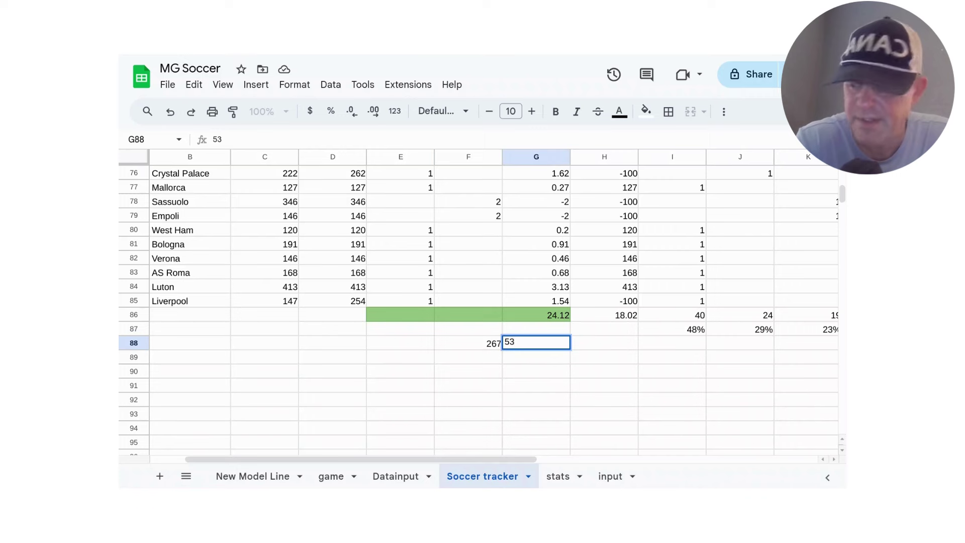
text(40)
key(Tab)
click(536, 342)
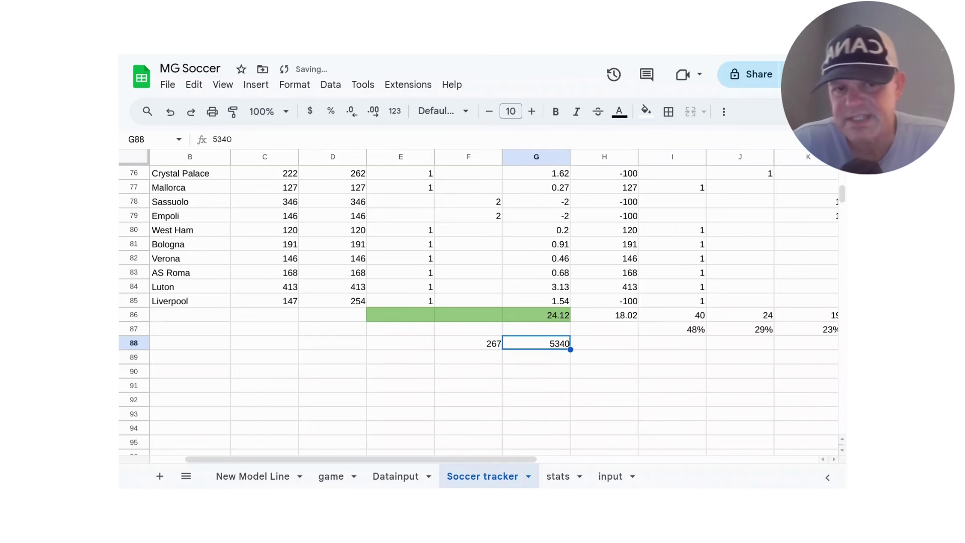
Step: Clear the value from G88 and return to the 267 in F88
click(456, 345)
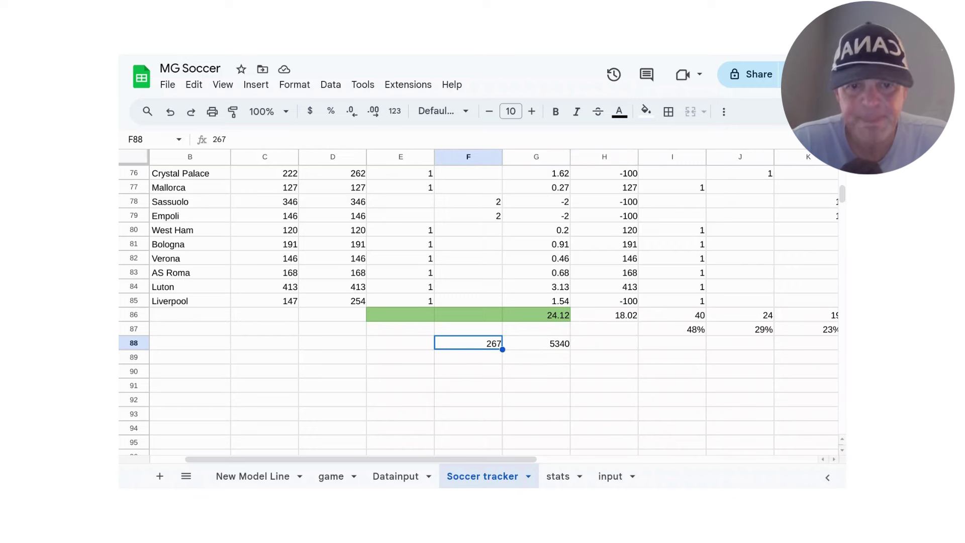
click(608, 345)
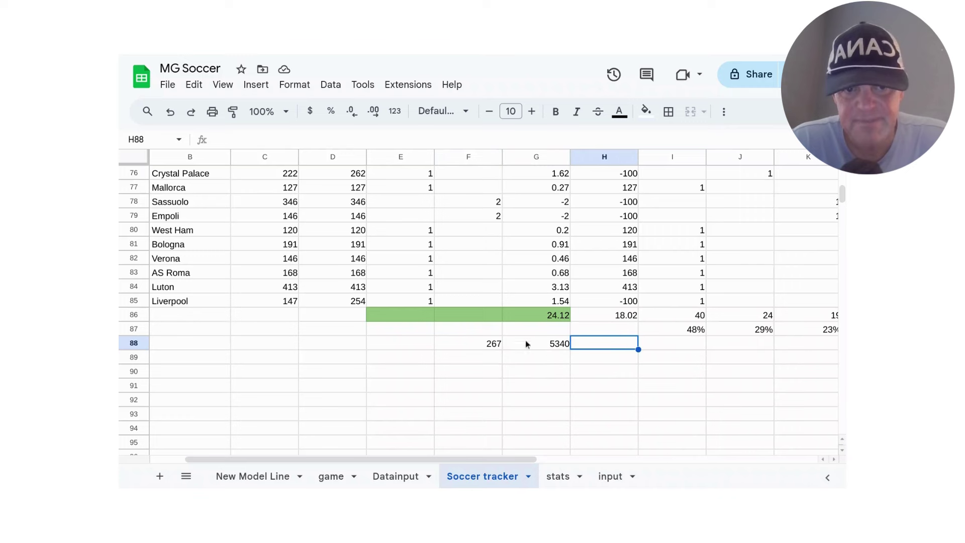
click(615, 314)
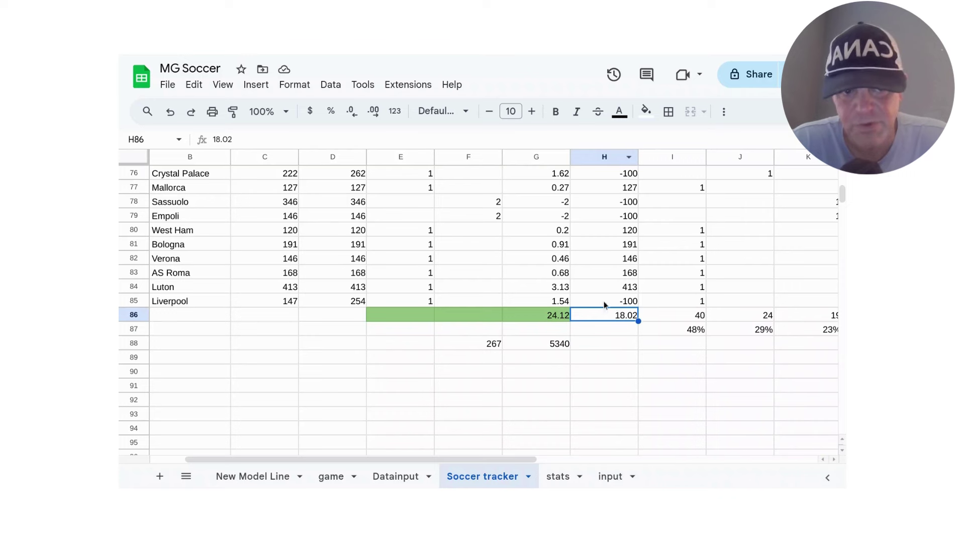
click(606, 344)
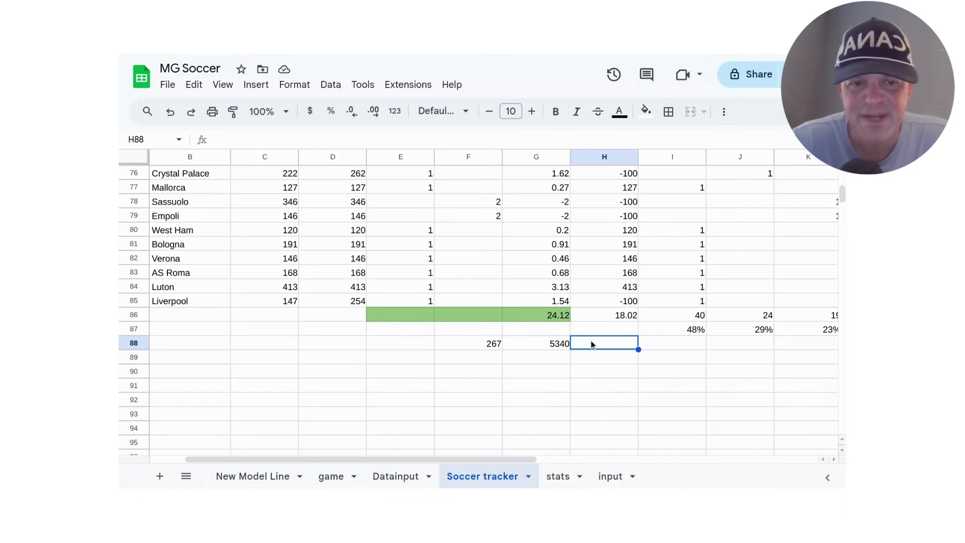
click(550, 342)
key(Delete)
click(475, 345)
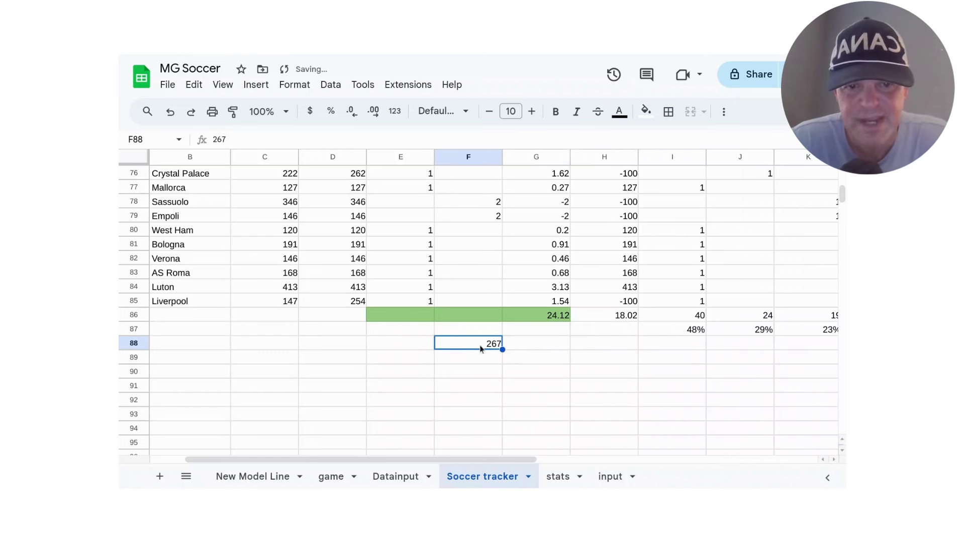
Step: Enter 267 in F88 once more, and clear the cell again
click(518, 347)
click(478, 344)
key(Delete)
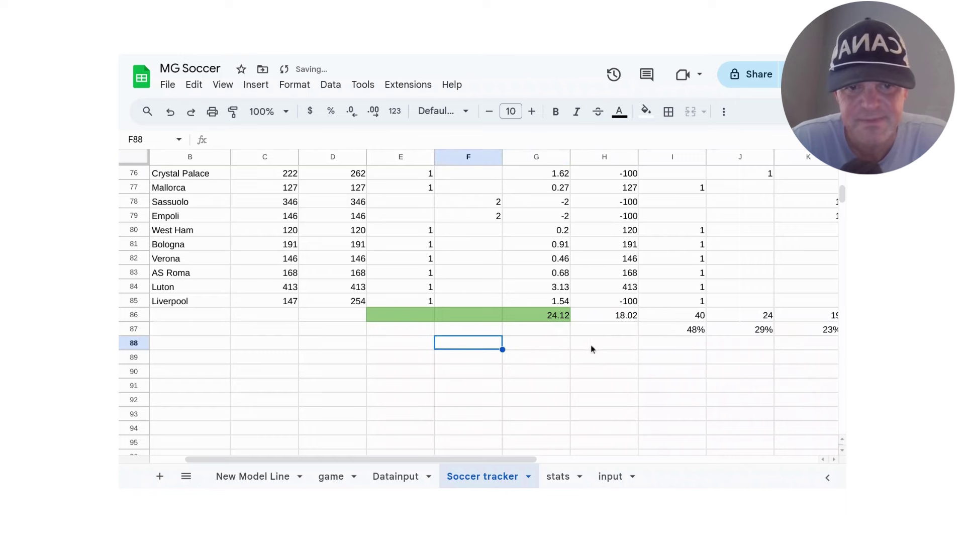
text(267)
key(Return)
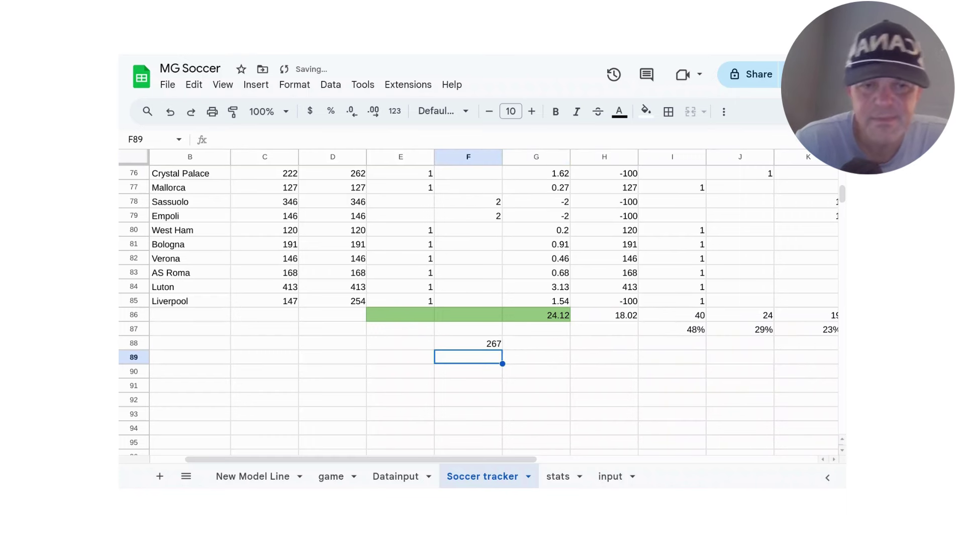
click(468, 343)
key(Delete)
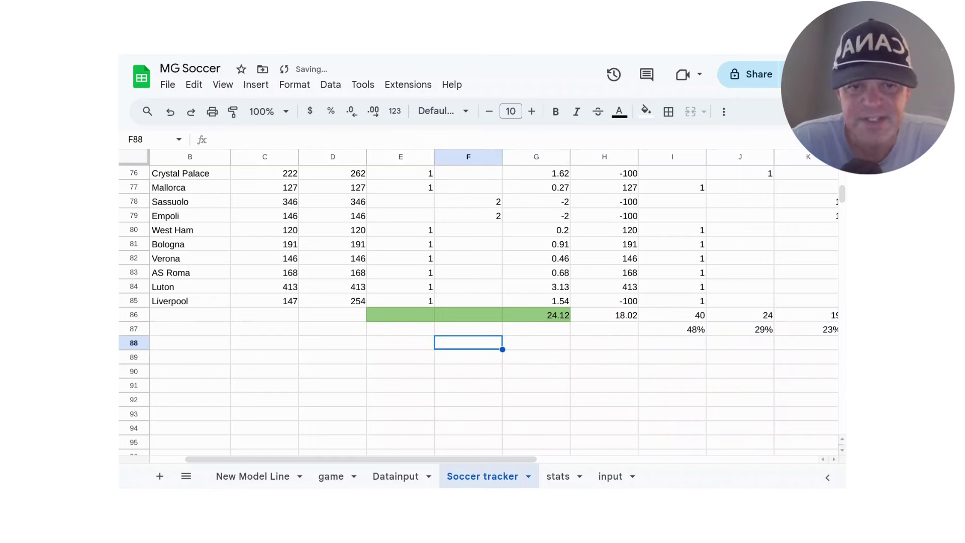
click(327, 302)
click(340, 342)
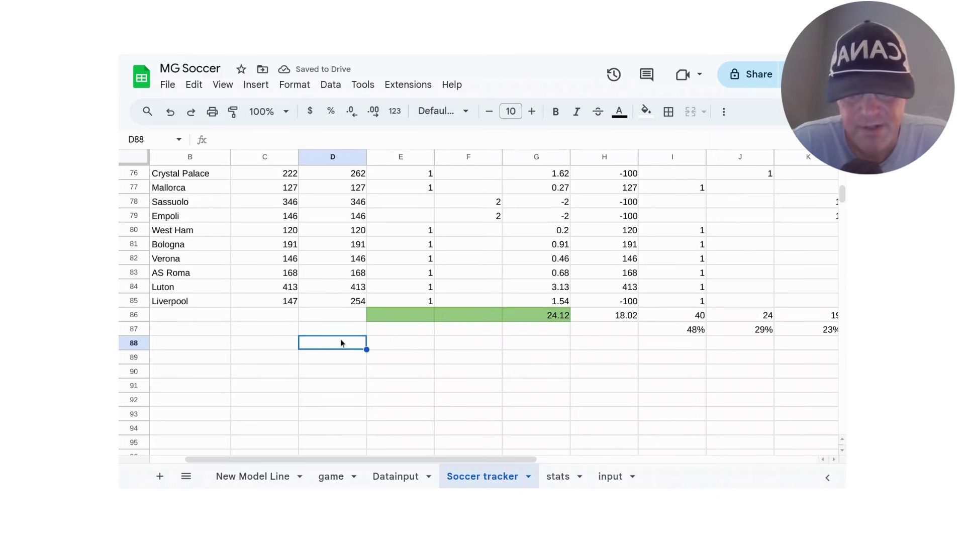
click(471, 344)
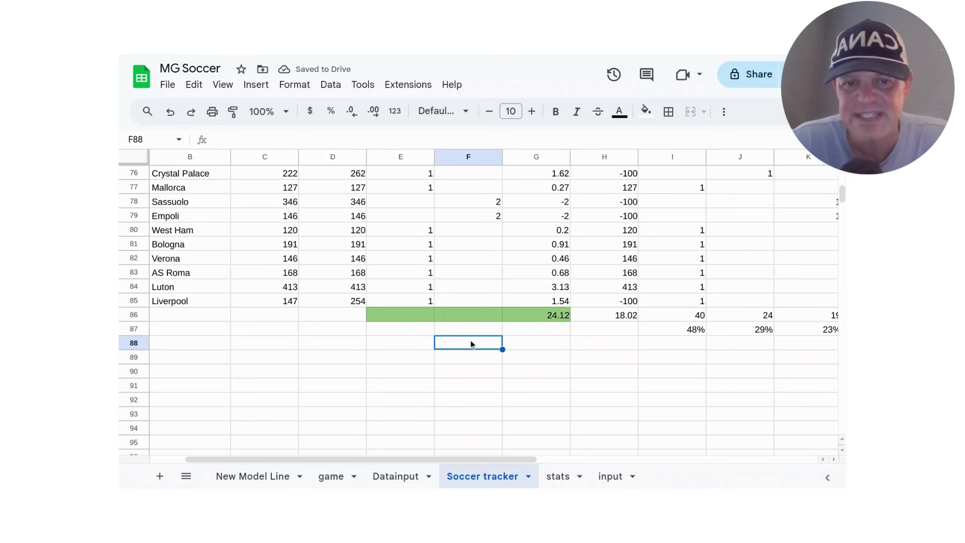
click(354, 346)
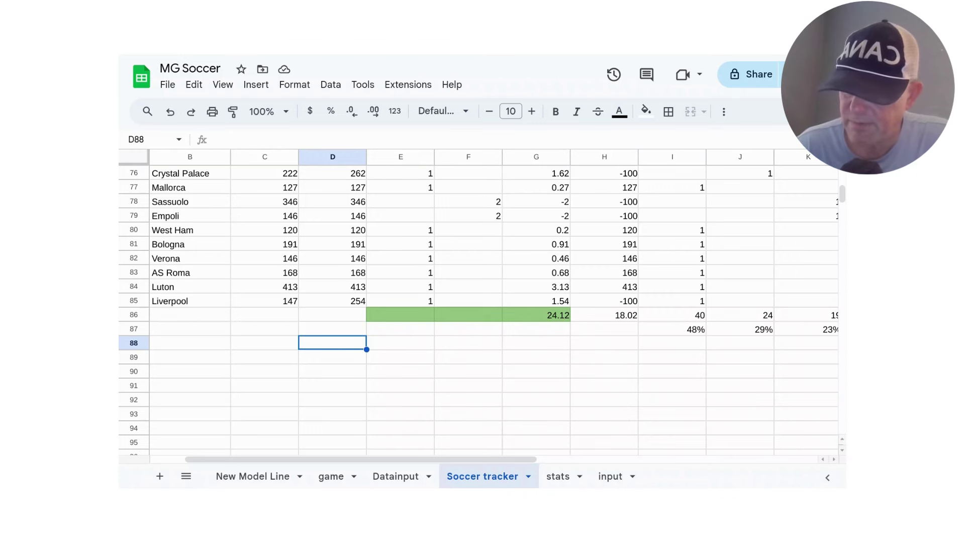
Step: Enter 535 in E88 and 10,000 beside it in F88
click(394, 348)
text(5)
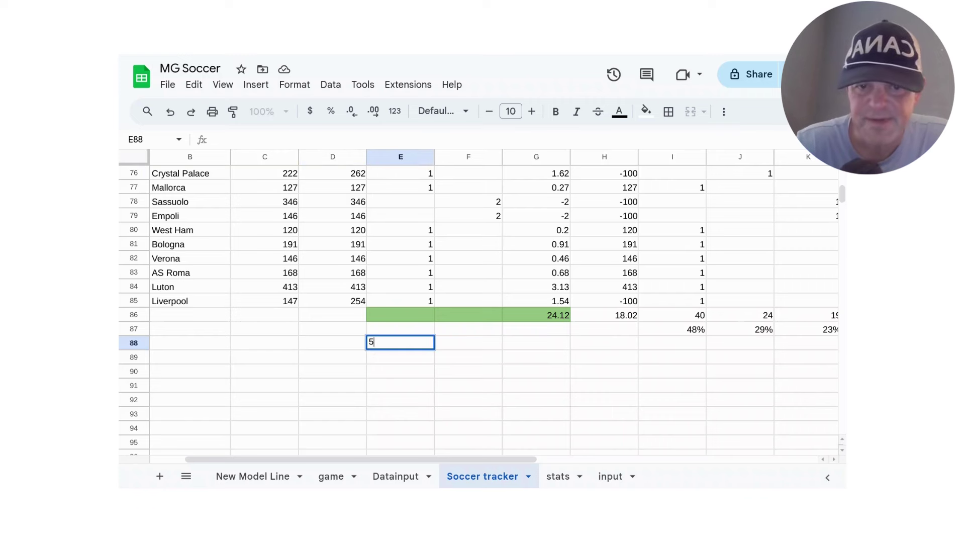
text(35)
key(Return)
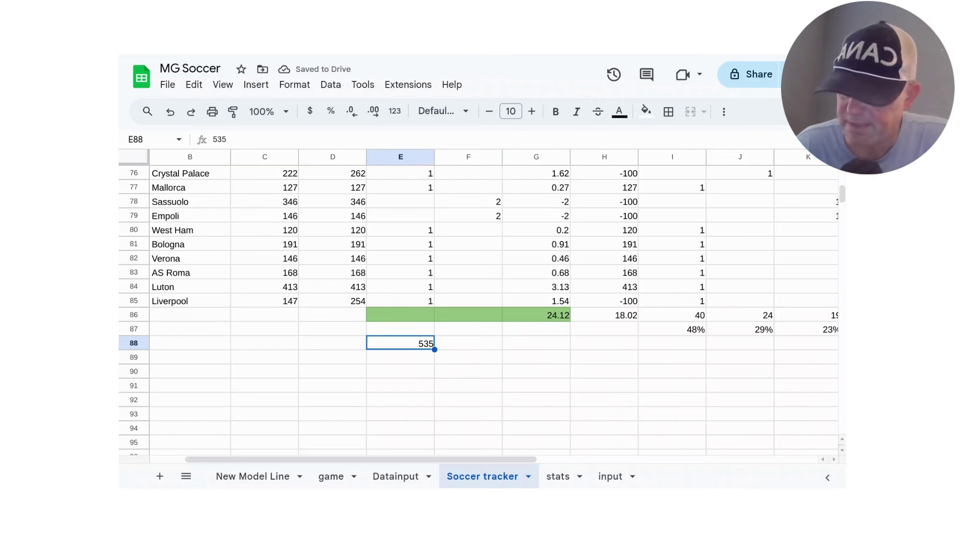
click(444, 342)
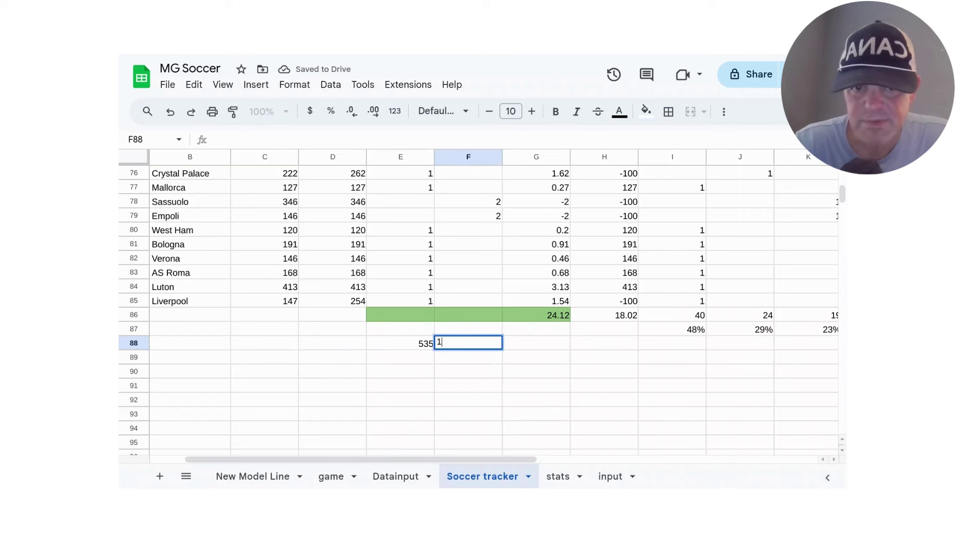
text(10,000)
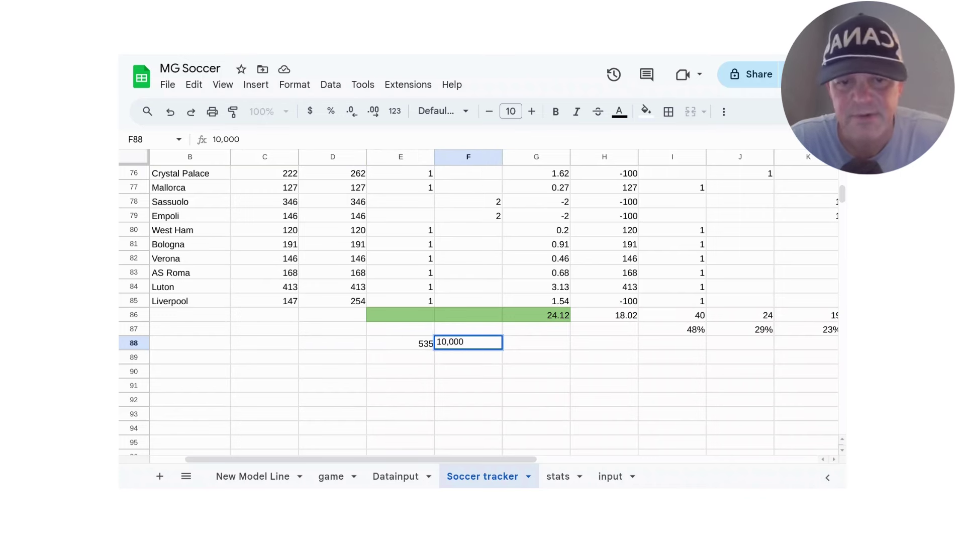
key(Tab)
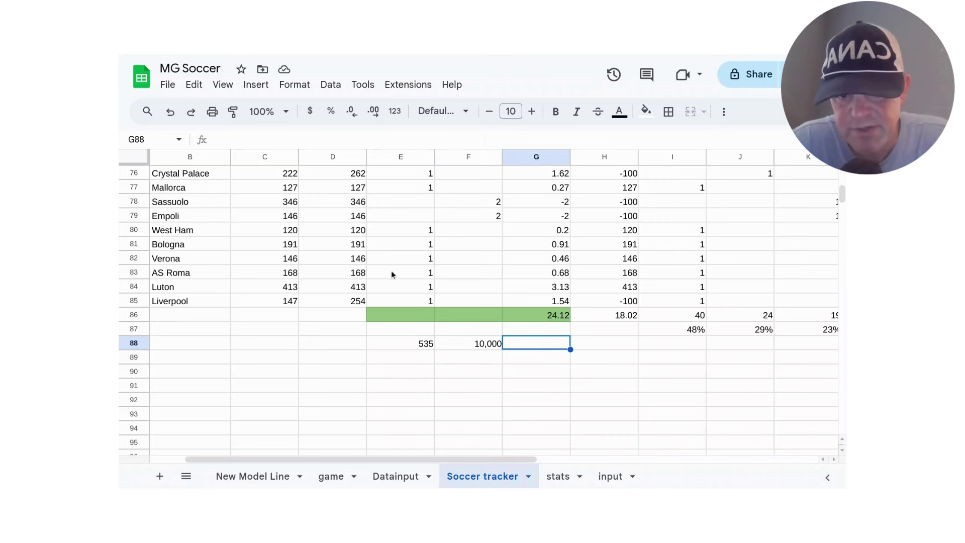
Step: Clear the values from E88 and F88
click(718, 305)
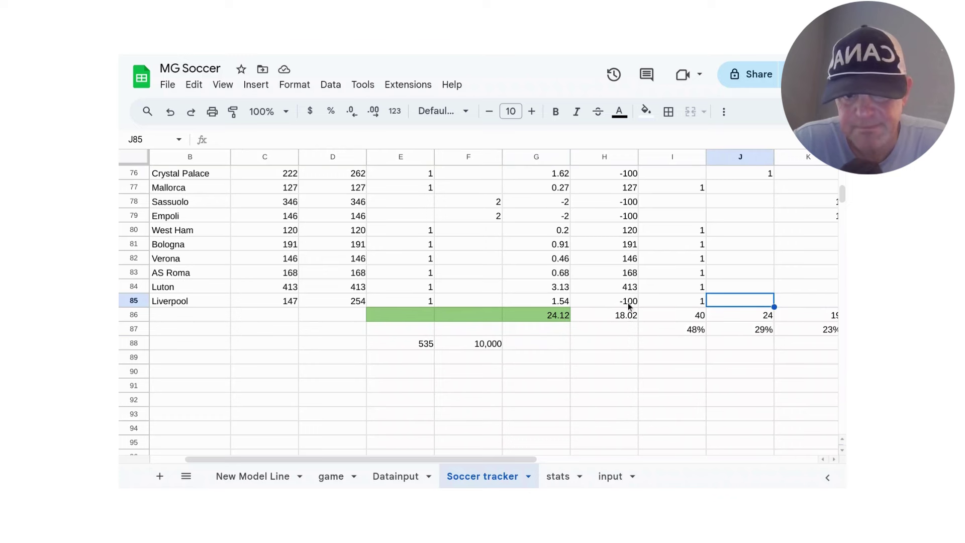
click(607, 342)
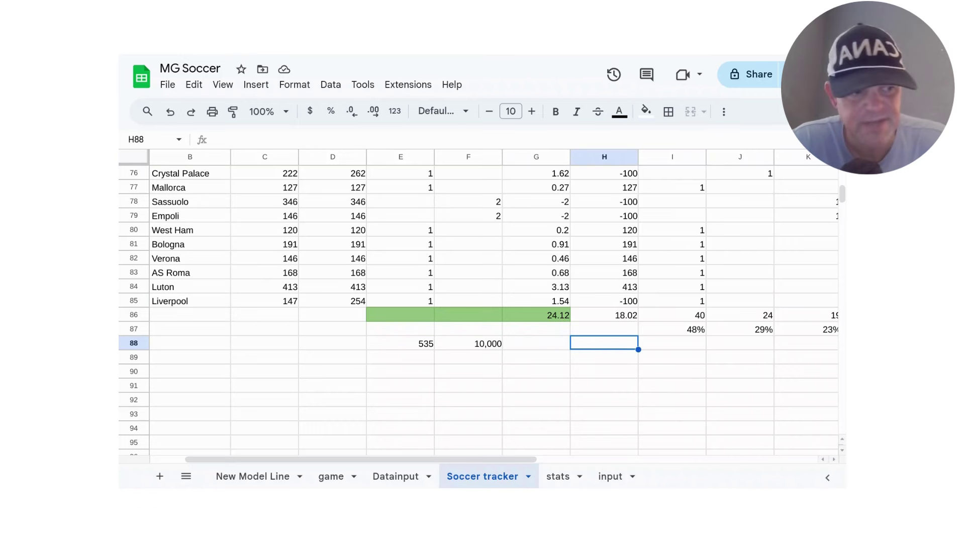
click(567, 370)
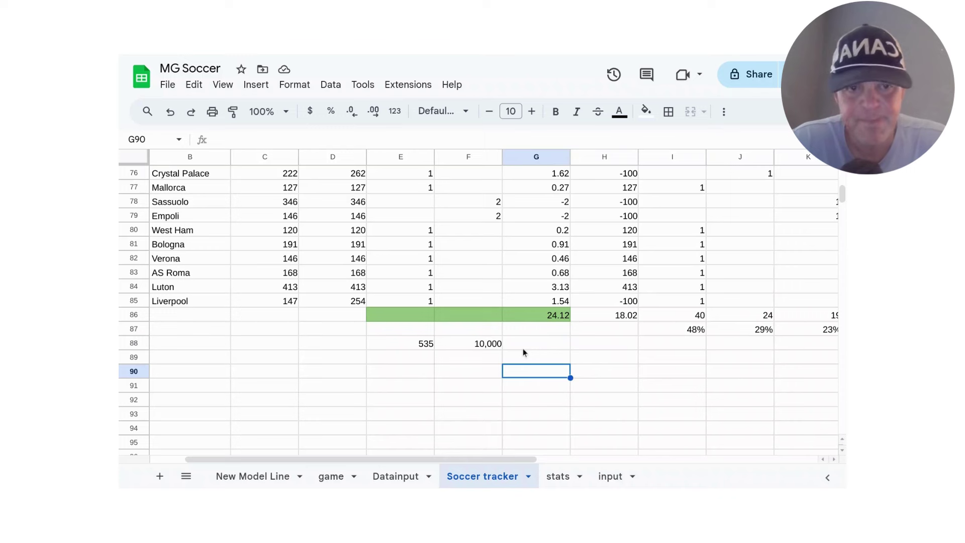
click(424, 343)
key(Delete)
click(467, 343)
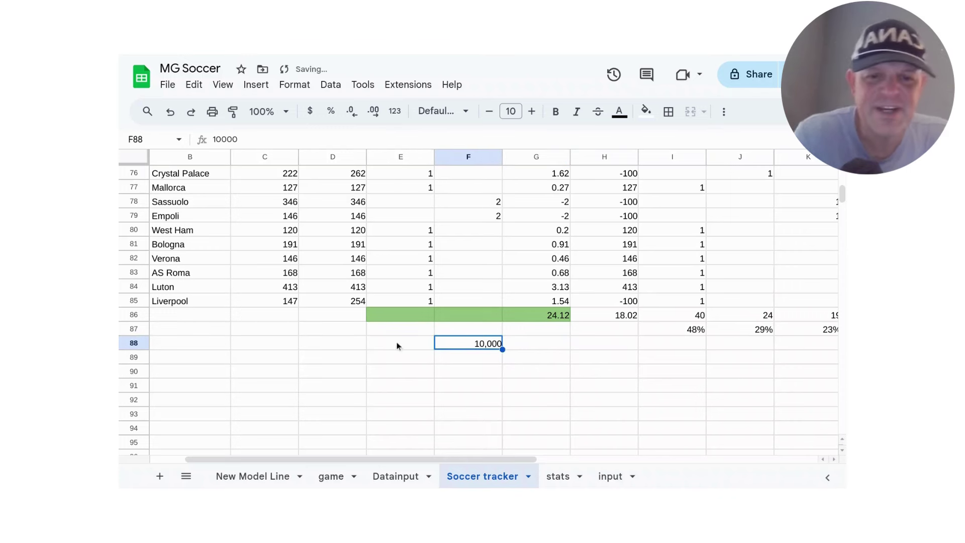
key(Delete)
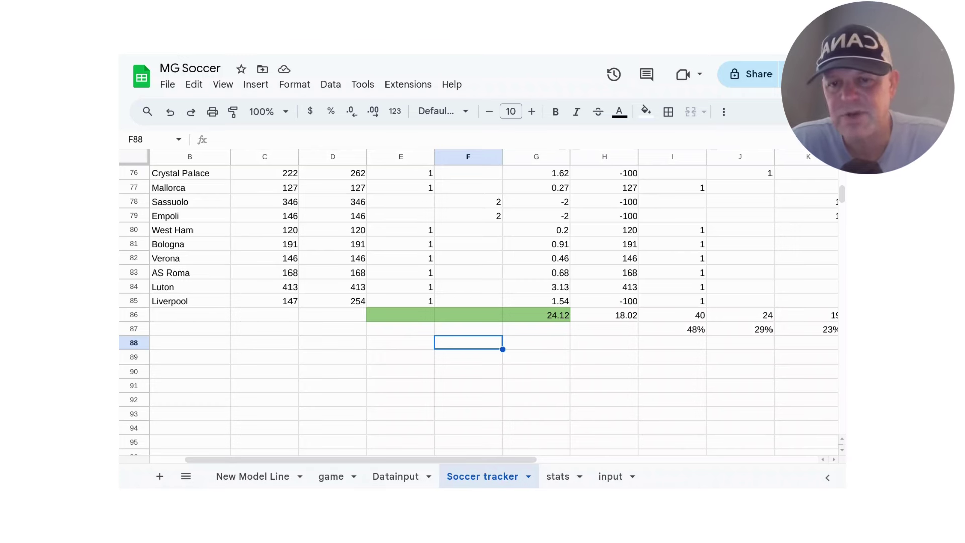
Step: Switch from the spreadsheet to the MGCovers channel page on YouTube
key(ctrl+Tab)
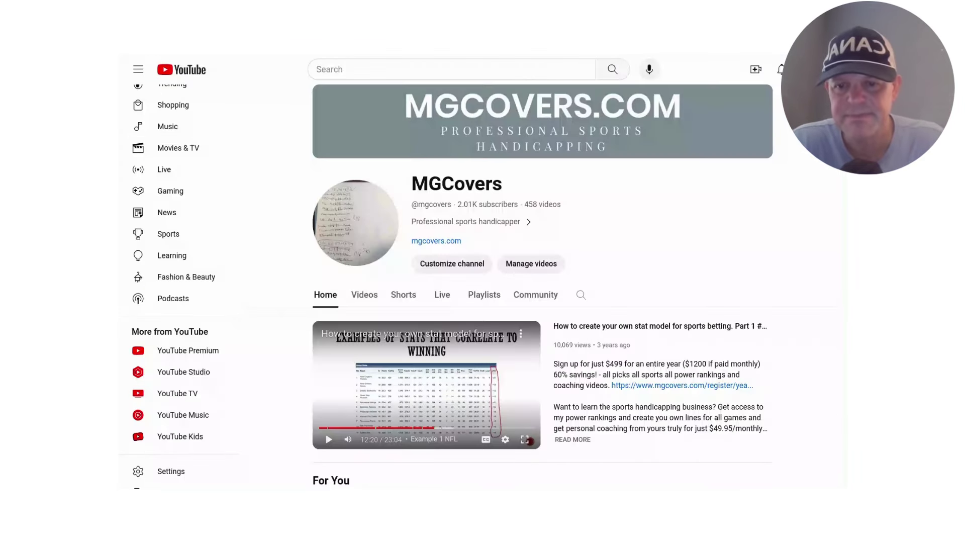